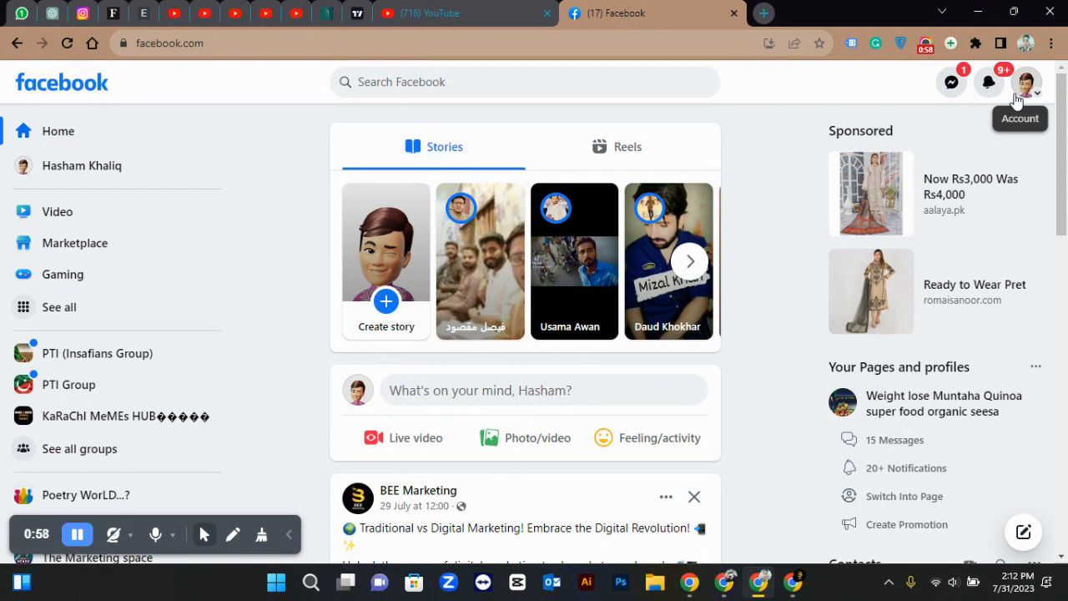
click(1016, 98)
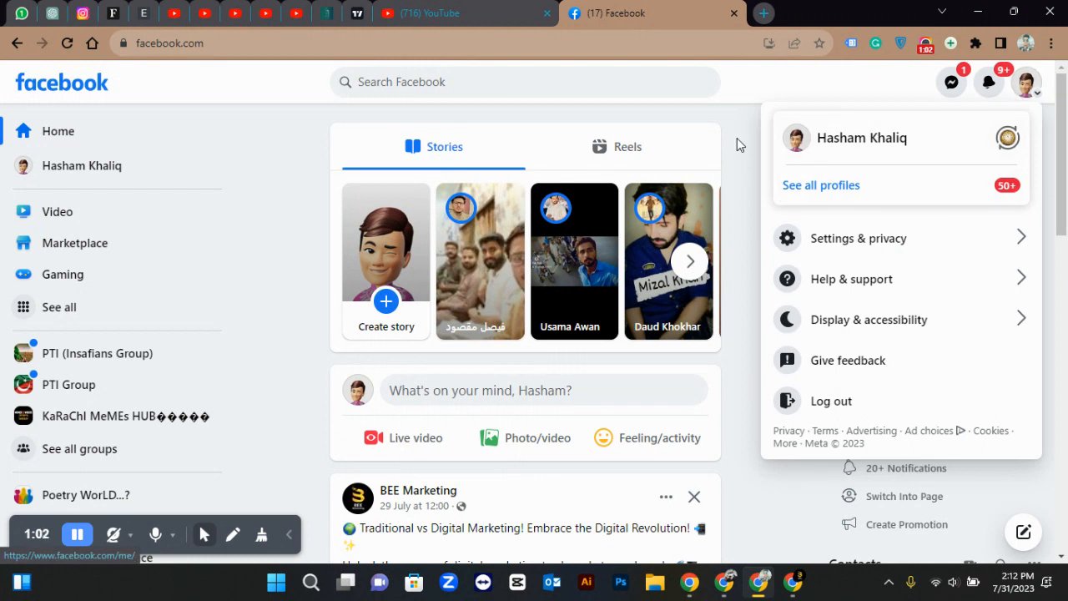
click(737, 138)
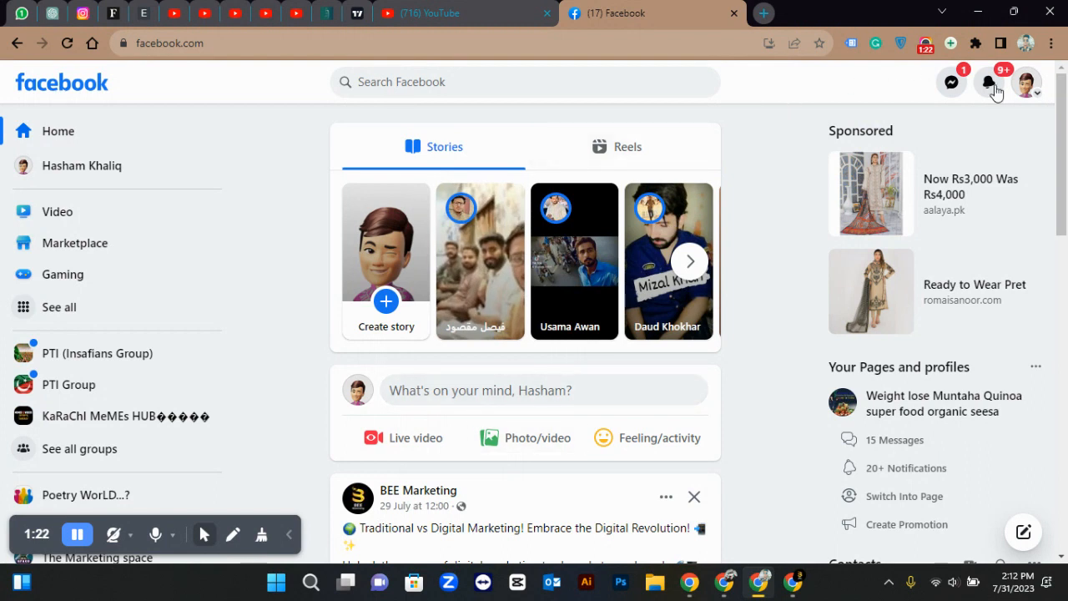
click(1025, 85)
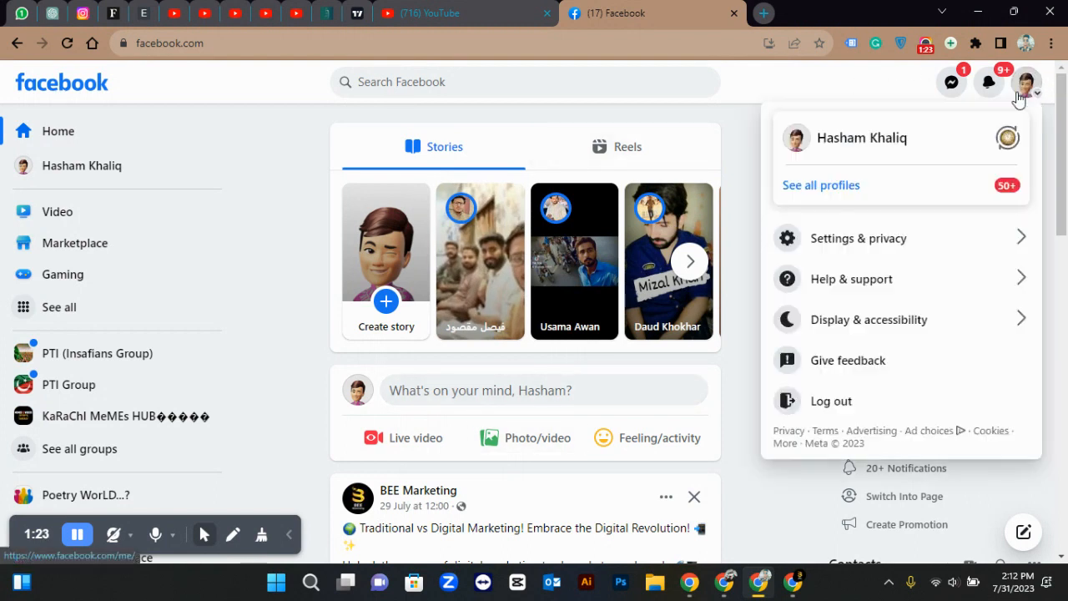
click(924, 234)
click(901, 190)
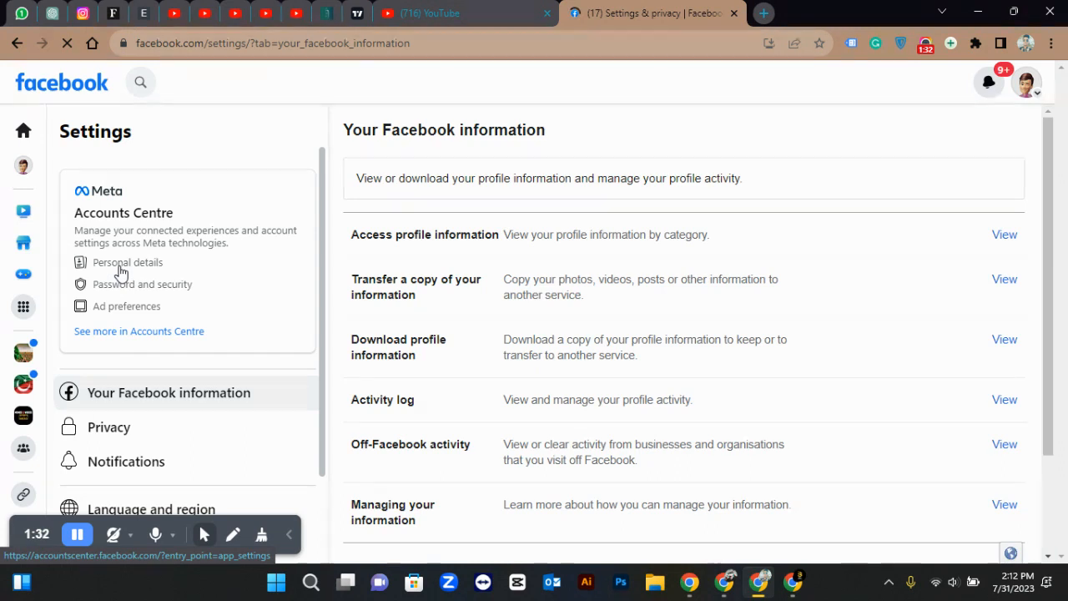
Review Identity confirmation under Accounts Centre Personal details, which shows 1 issue needs fixing
click(182, 273)
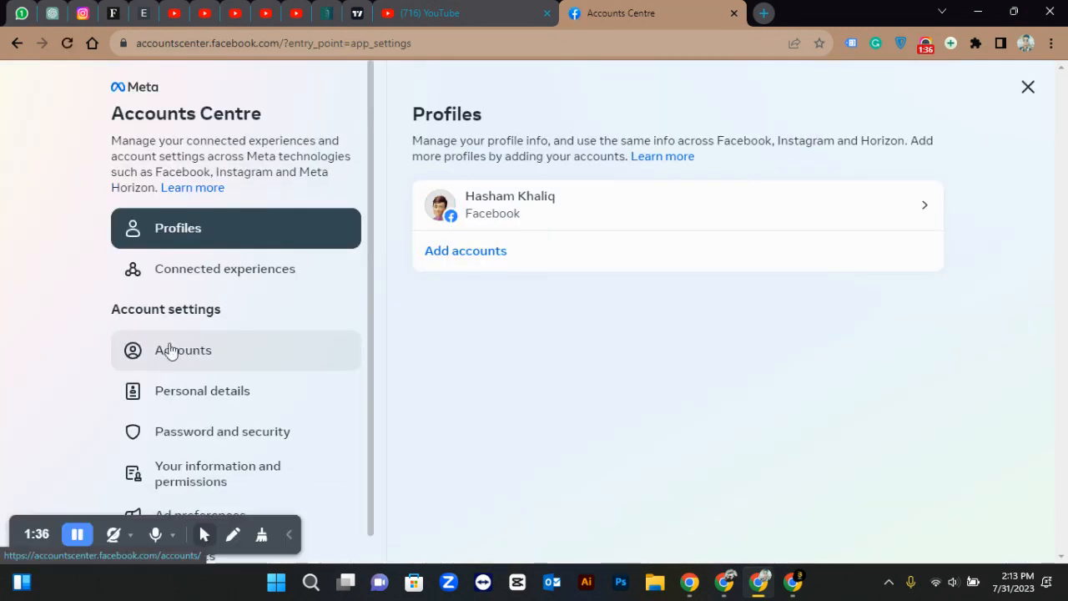
click(226, 402)
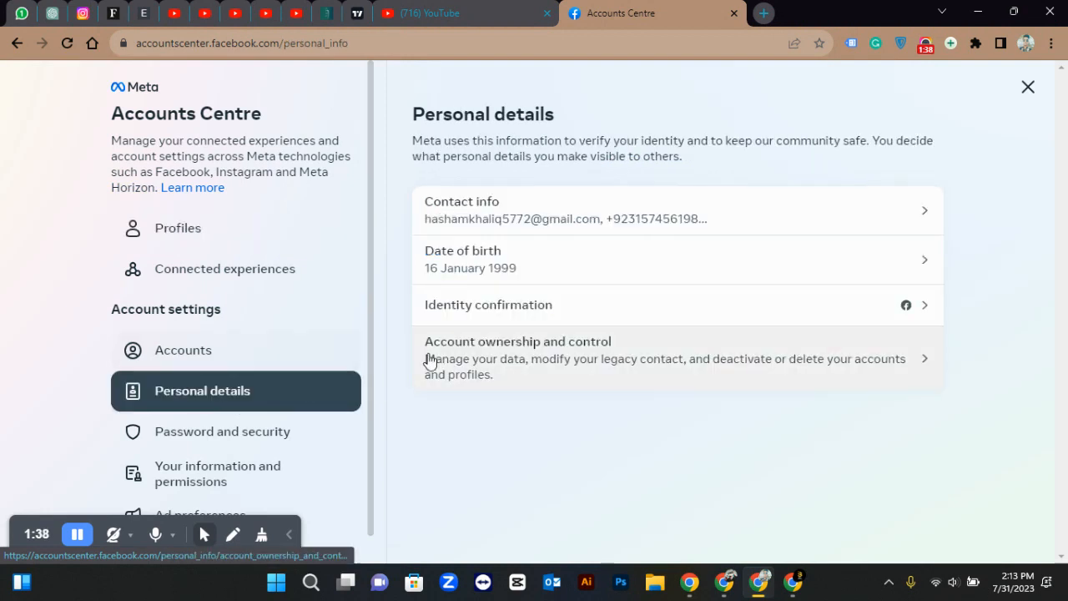
click(463, 306)
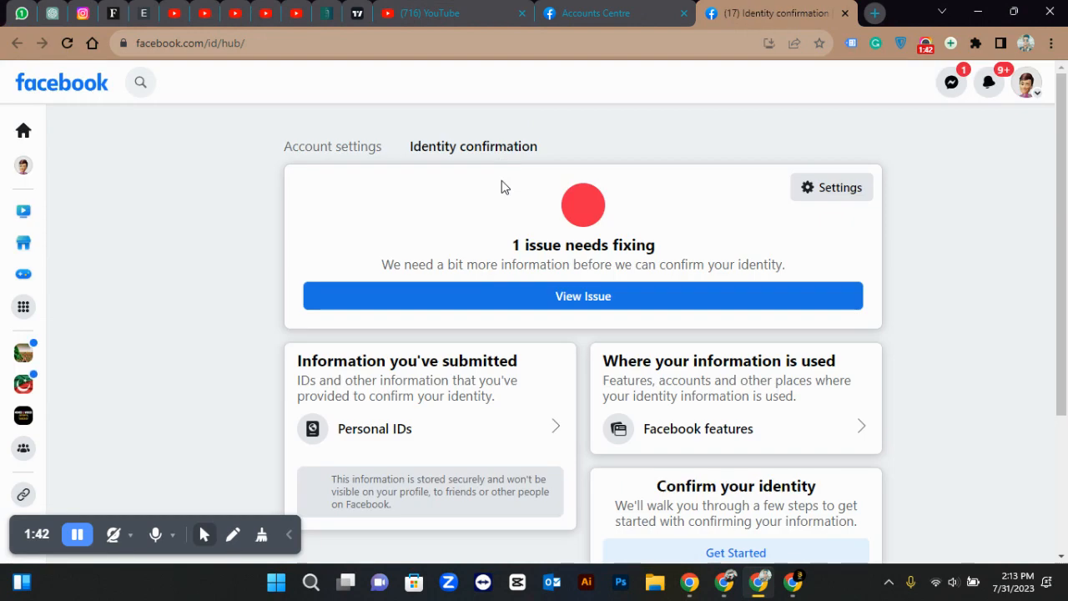
scroll(537, 342, down, 2)
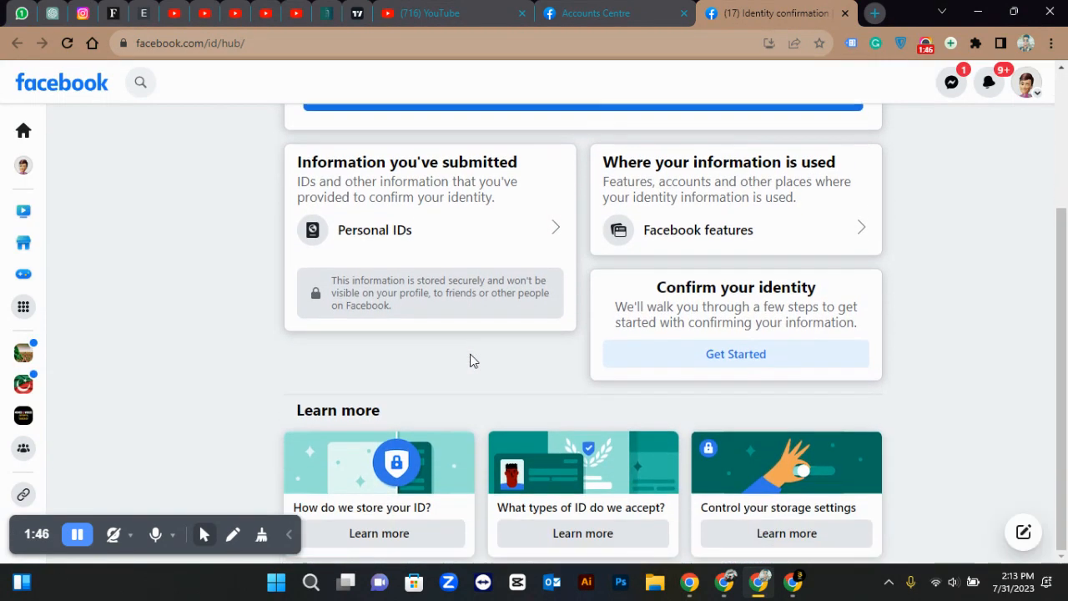
scroll(469, 361, up, 3)
scroll(472, 353, down, 2)
scroll(471, 353, up, 2)
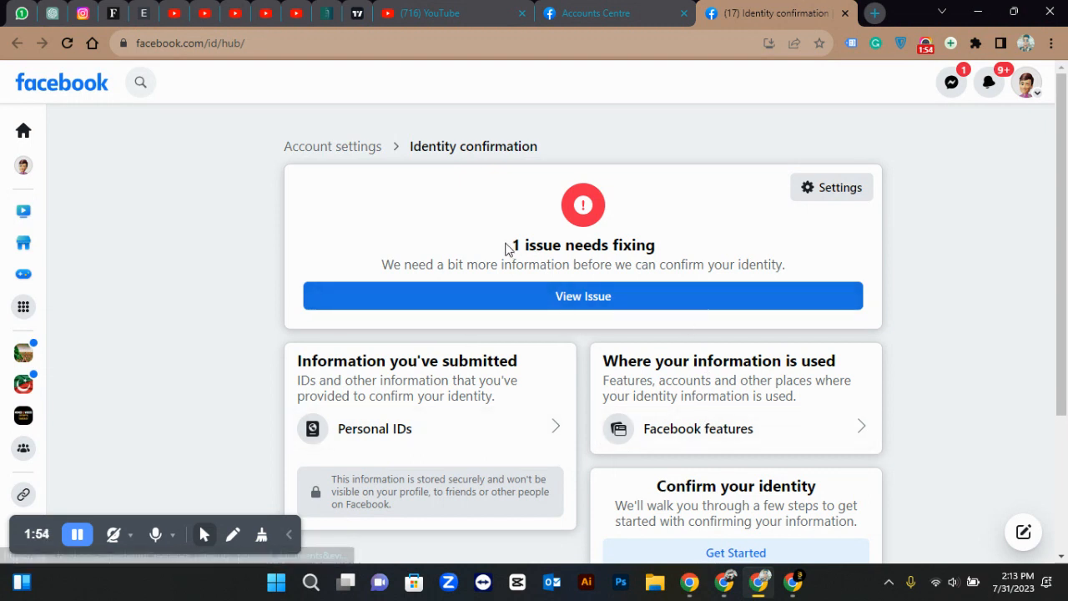
drag(512, 245, 665, 246)
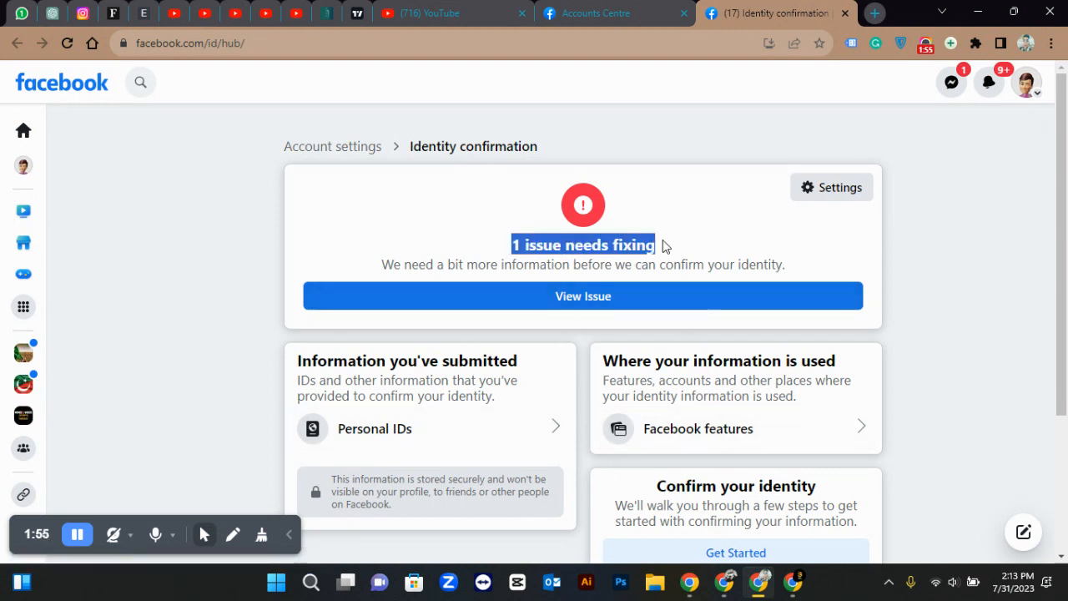
click(597, 215)
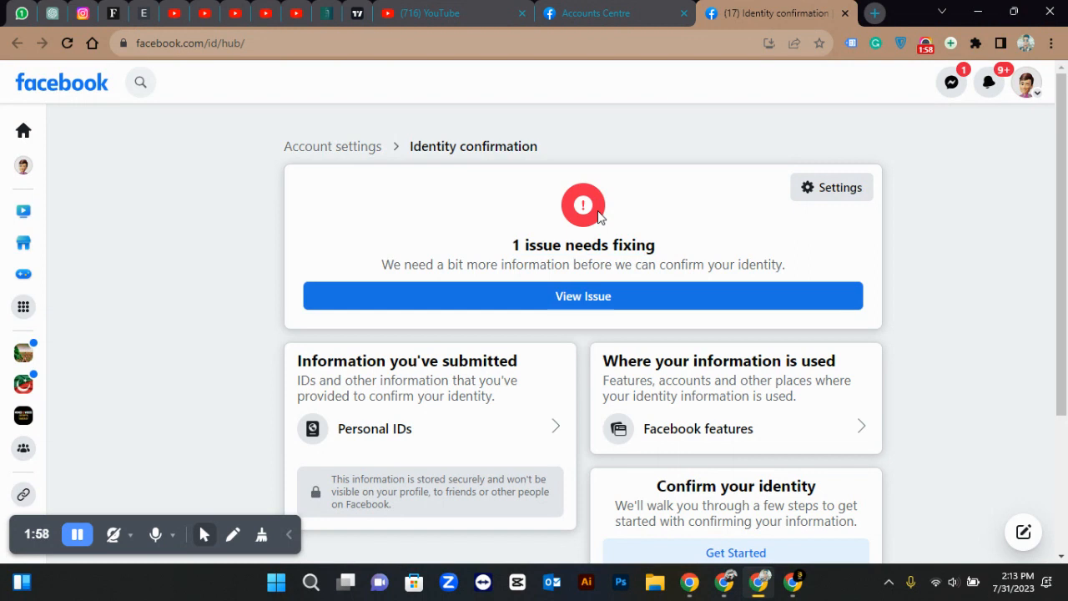
Load facebook.com in the Accounts Centre tab to return to the home feed
click(651, 8)
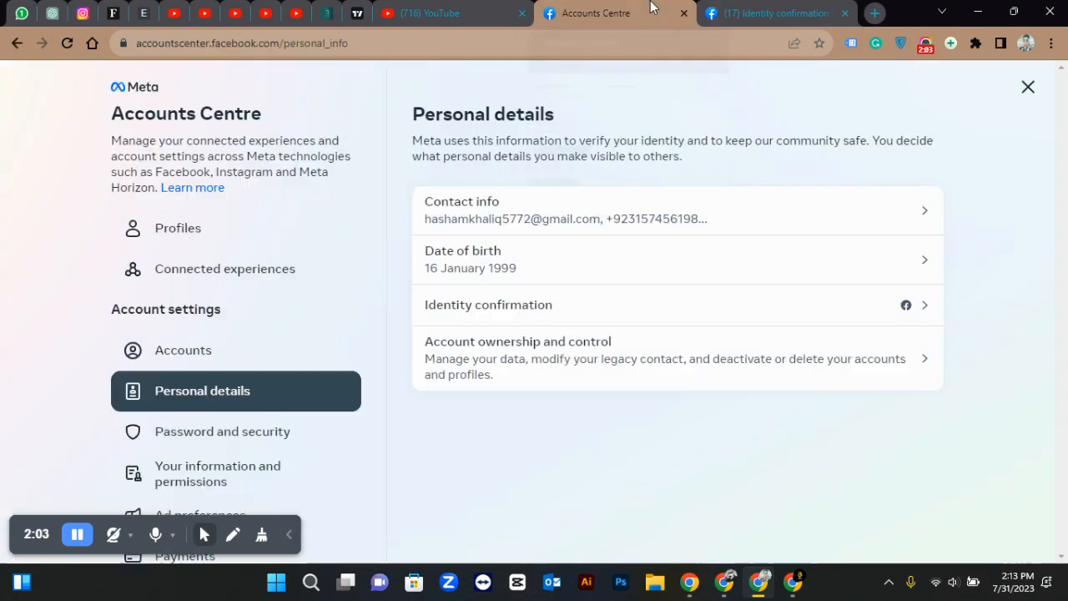
click(399, 36)
text(f)
key(Return)
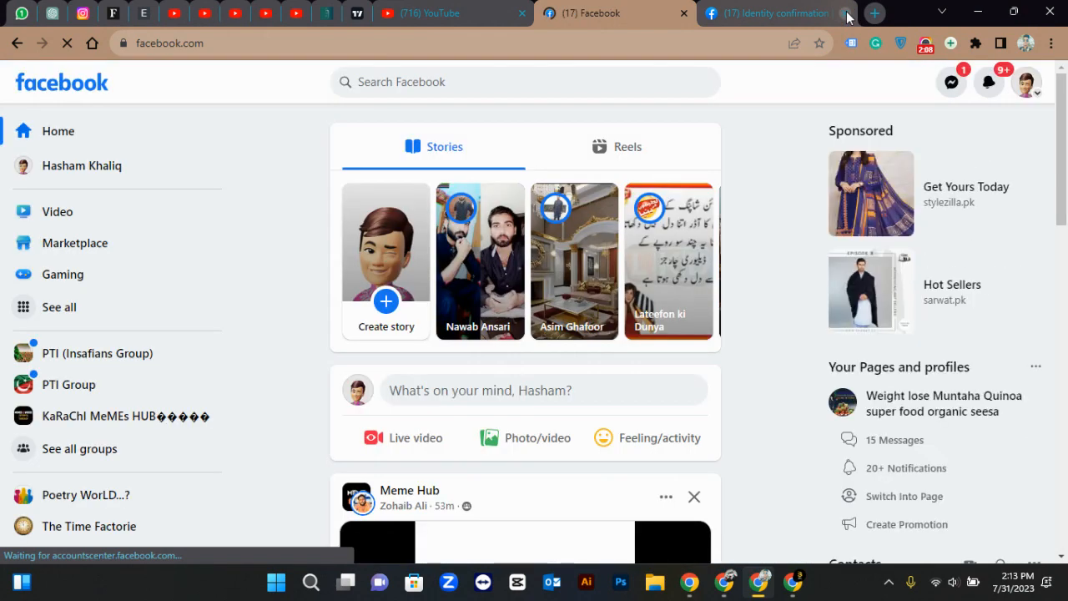
Close the Identity confirmation tab, leaving only the Facebook home feed
click(845, 13)
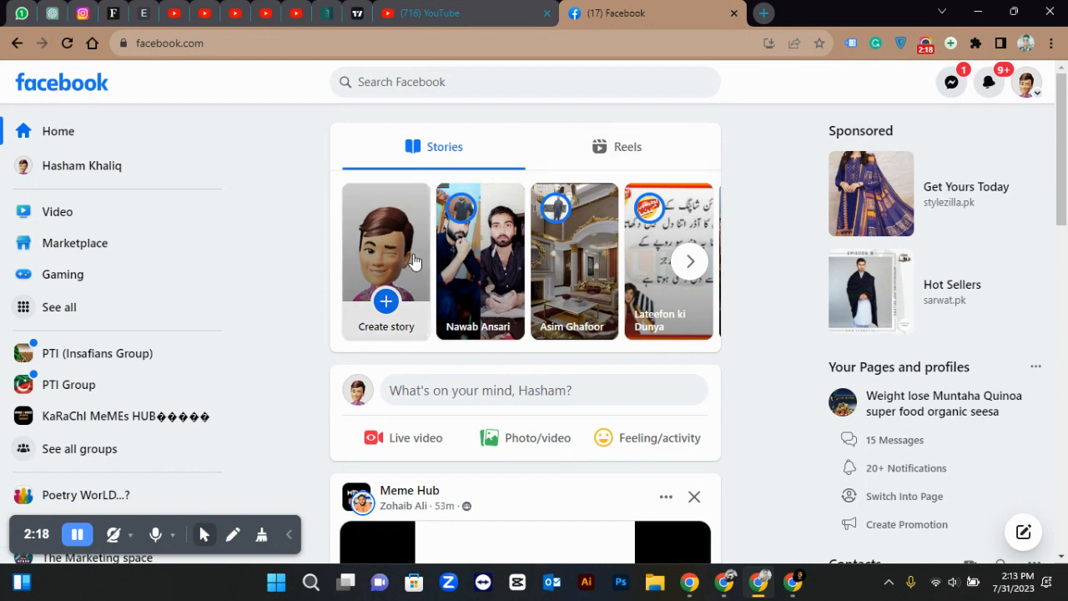
click(292, 536)
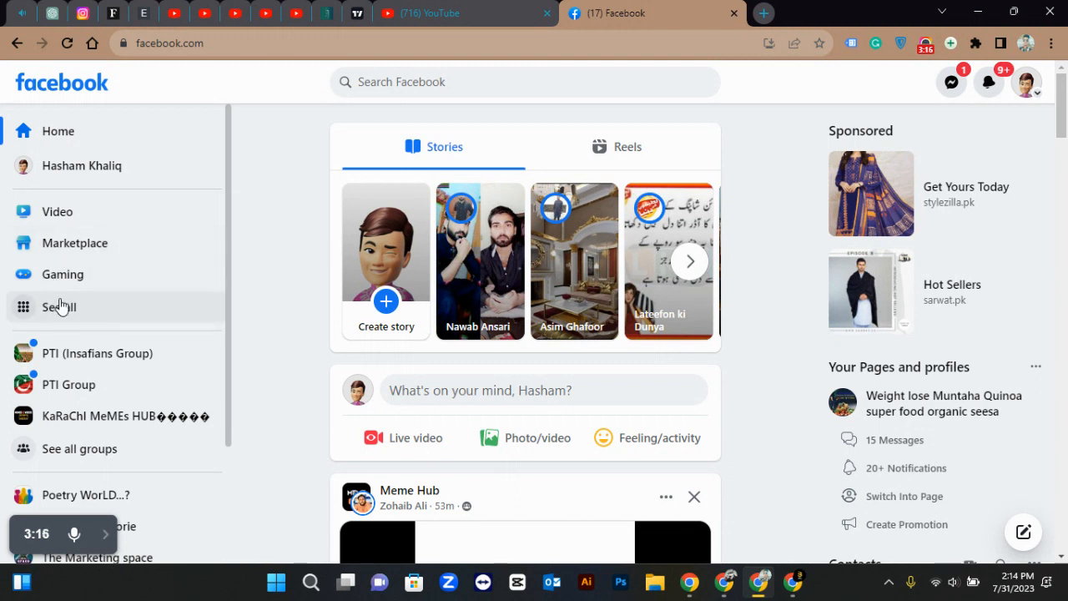
Go to Pages from See all and start a new Page with Create New Page
click(60, 307)
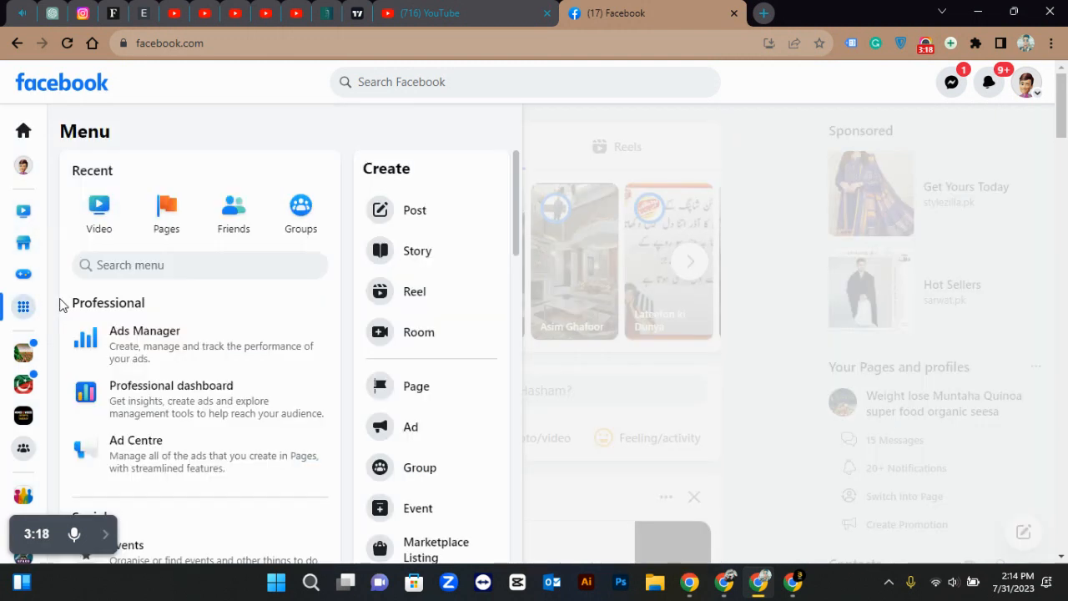
click(166, 205)
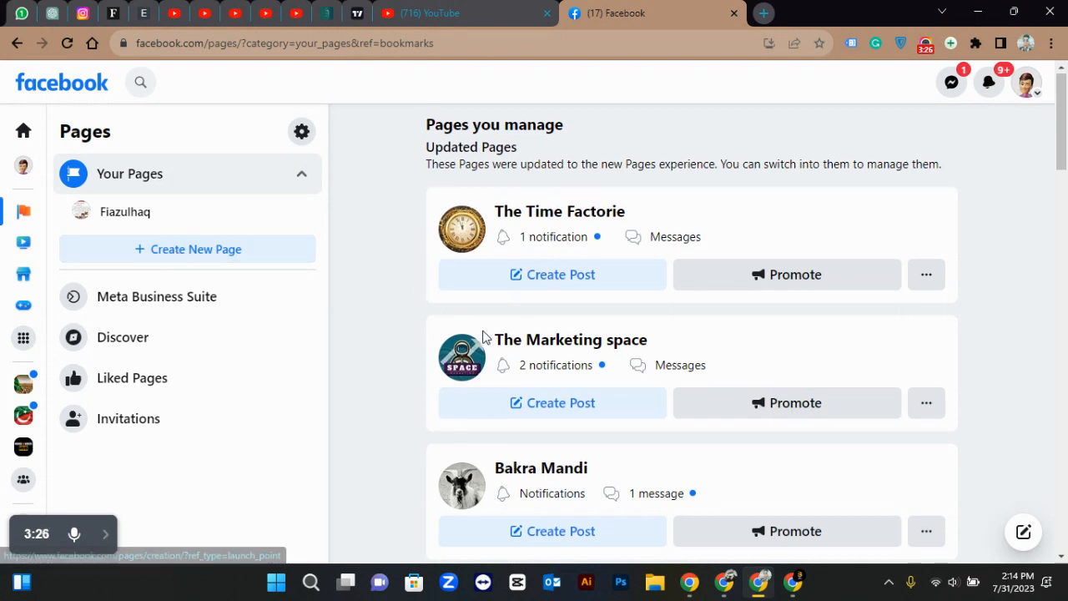
scroll(484, 338, down, 15)
scroll(484, 338, up, 15)
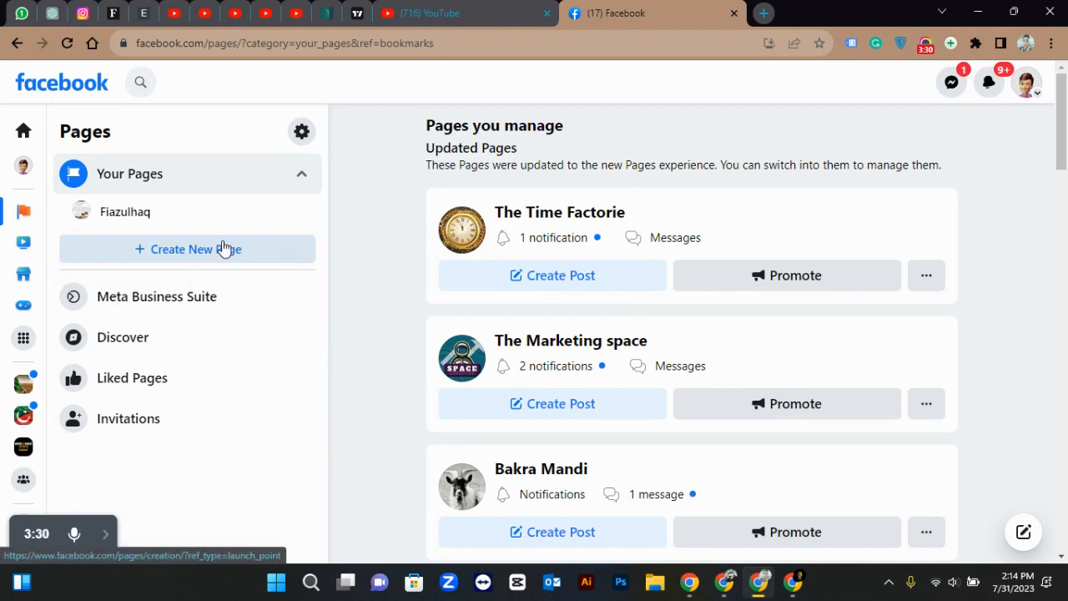
click(192, 250)
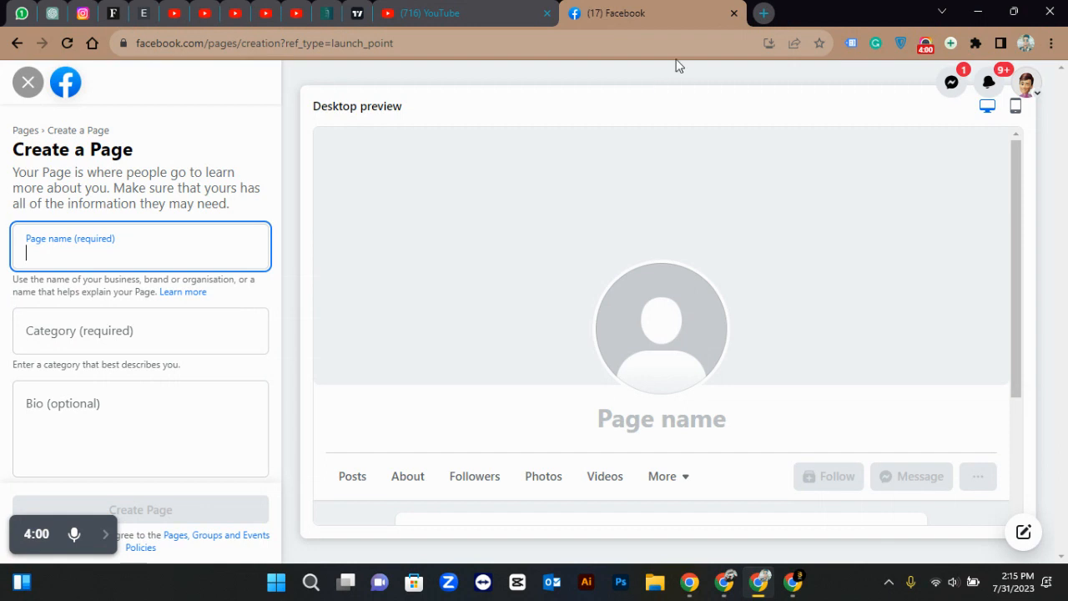
Search Google in a new tab for 'marketing agency page name ideas'
click(763, 14)
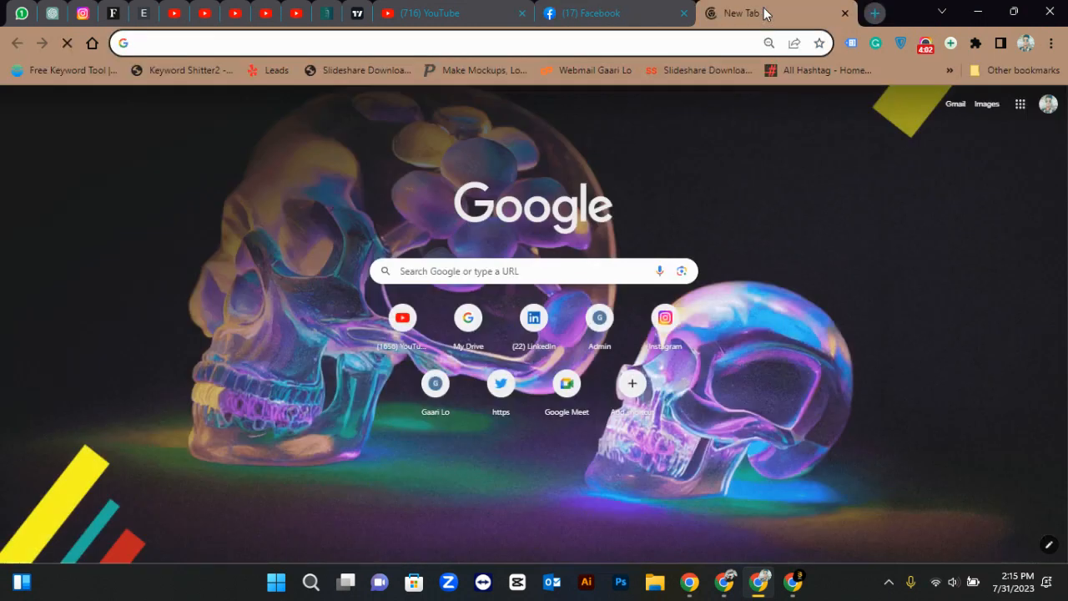
text(market)
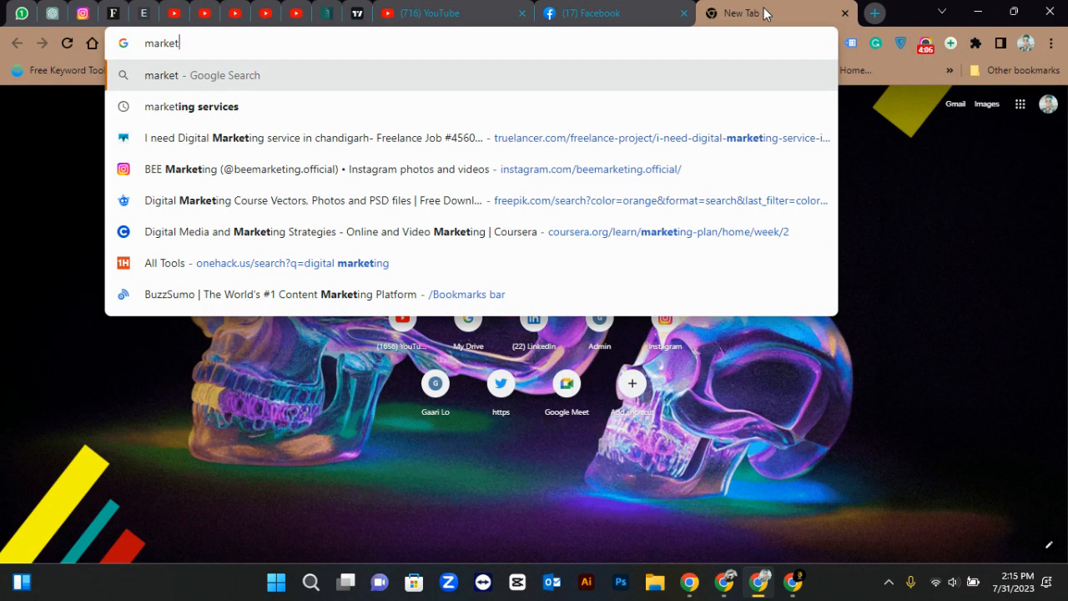
text(ing ag)
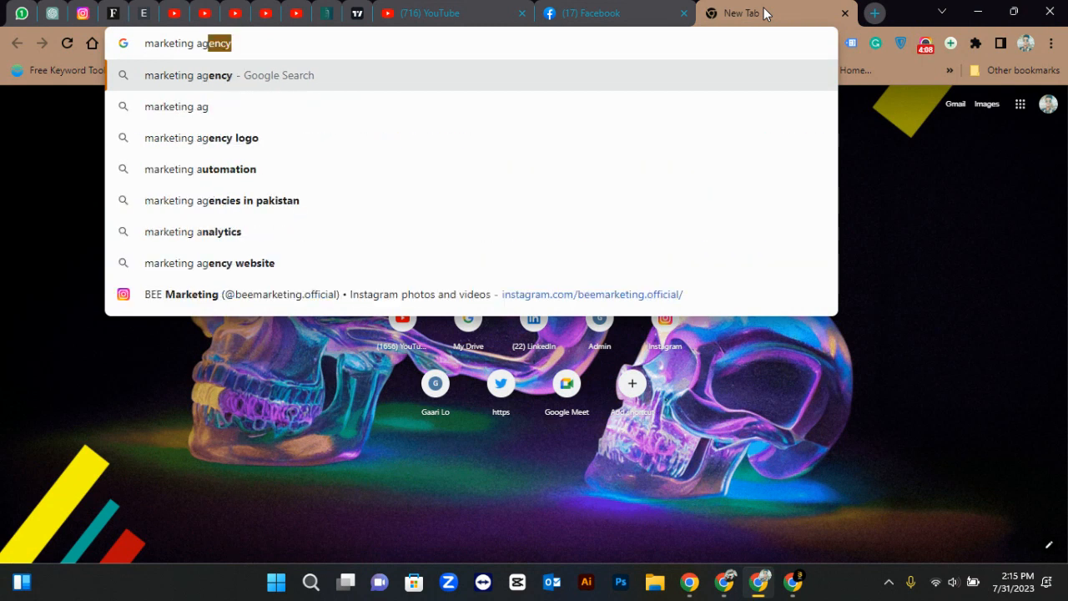
text(ency page )
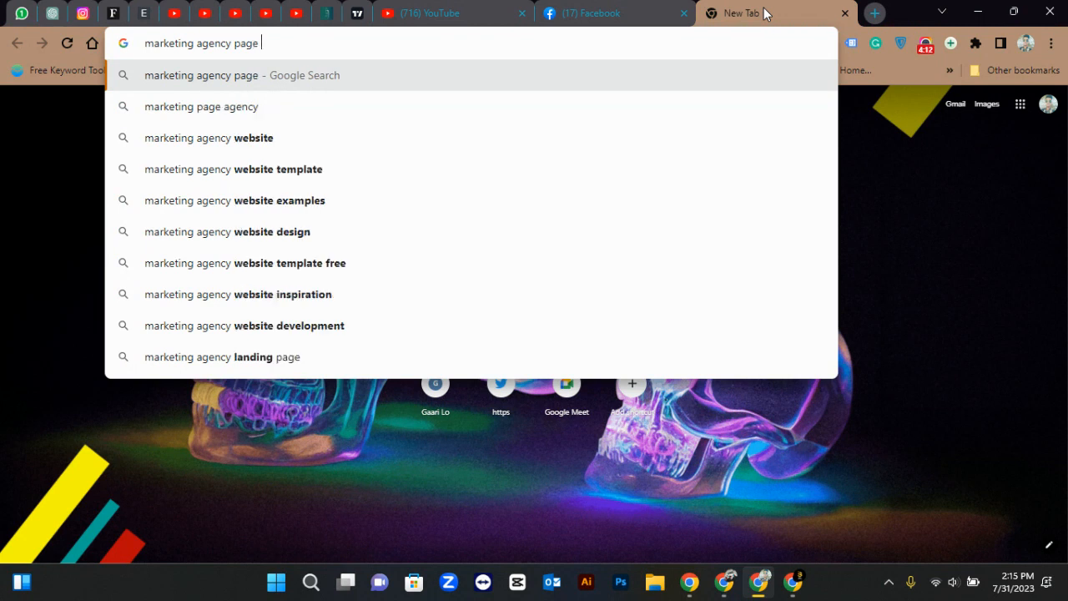
text(name)
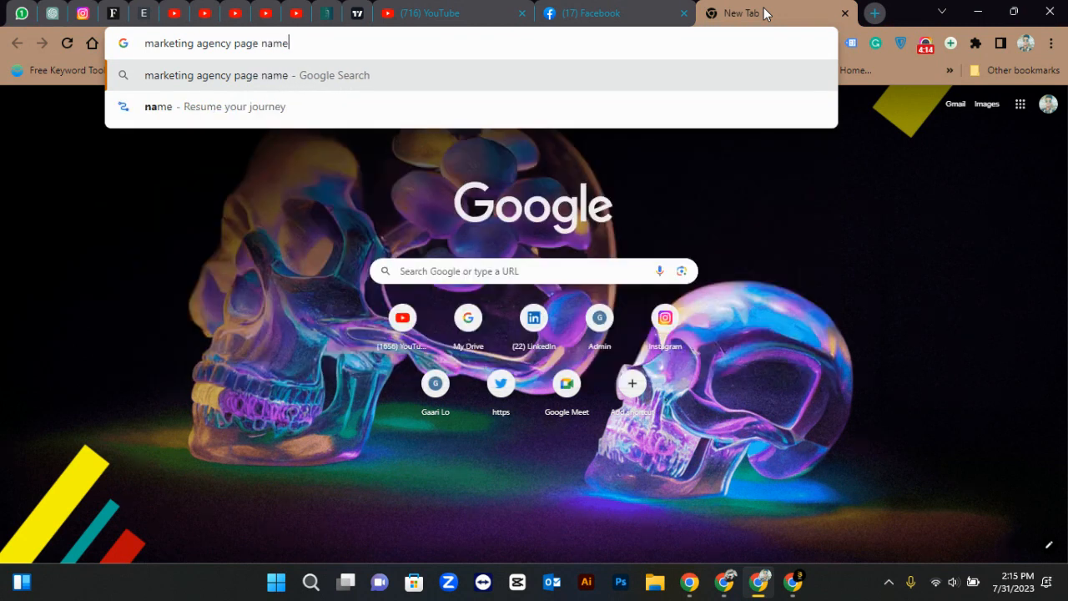
text( ideas)
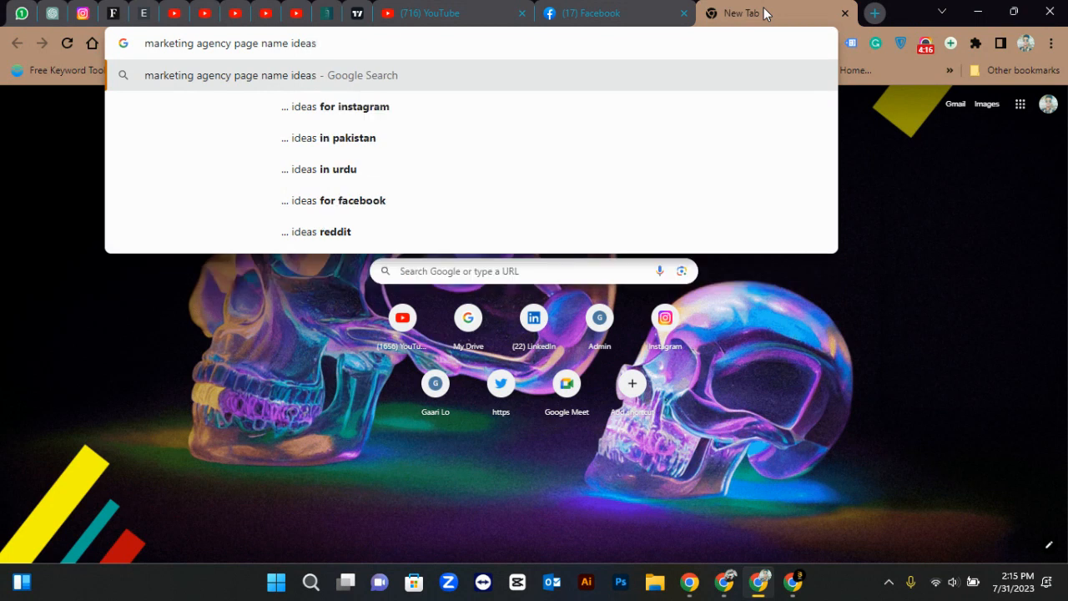
key(Return)
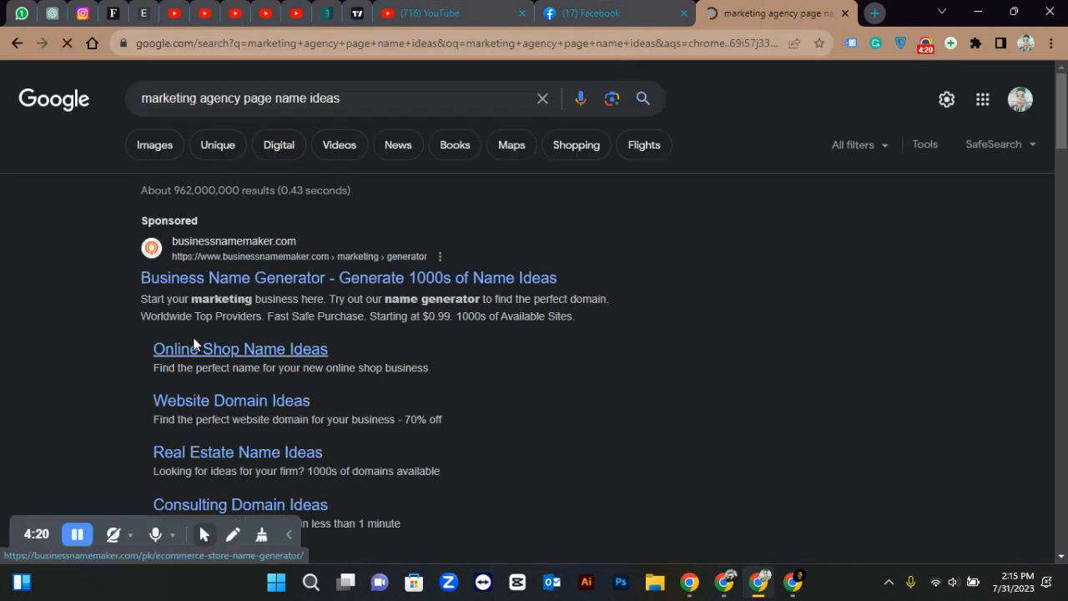
Glance at the Business Name Generator result, then scroll the results to NamesBee
scroll(437, 280, down, 4)
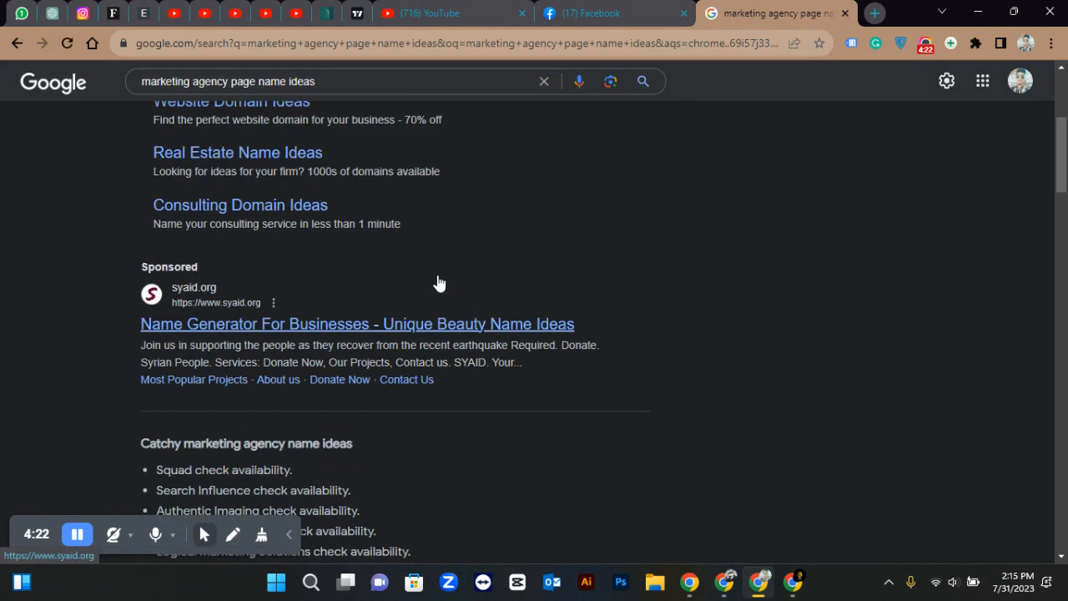
scroll(437, 280, up, 4)
click(429, 280)
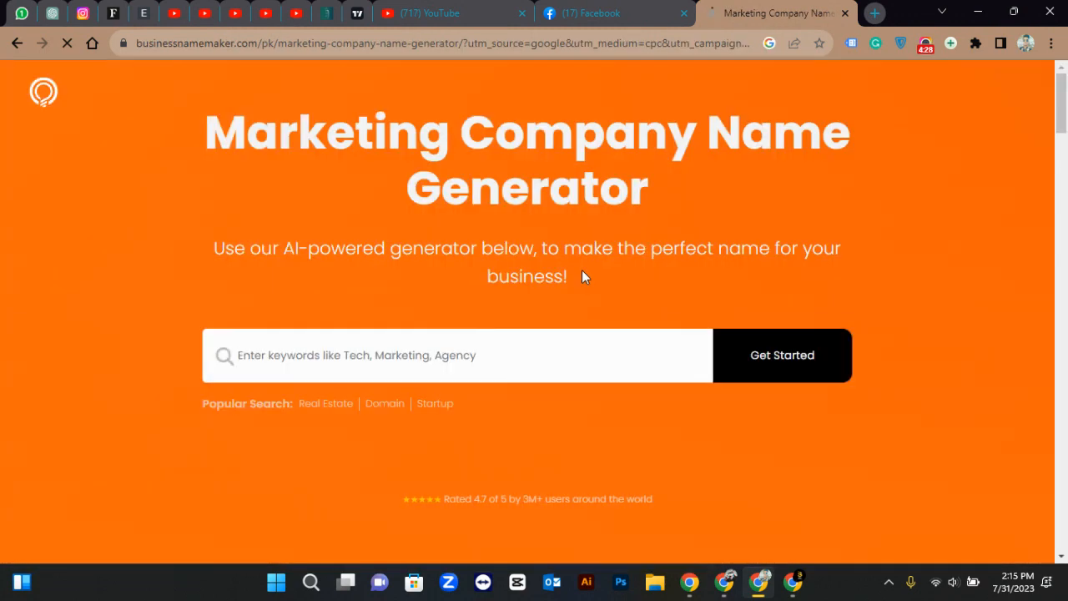
scroll(581, 270, down, 10)
scroll(582, 275, up, 10)
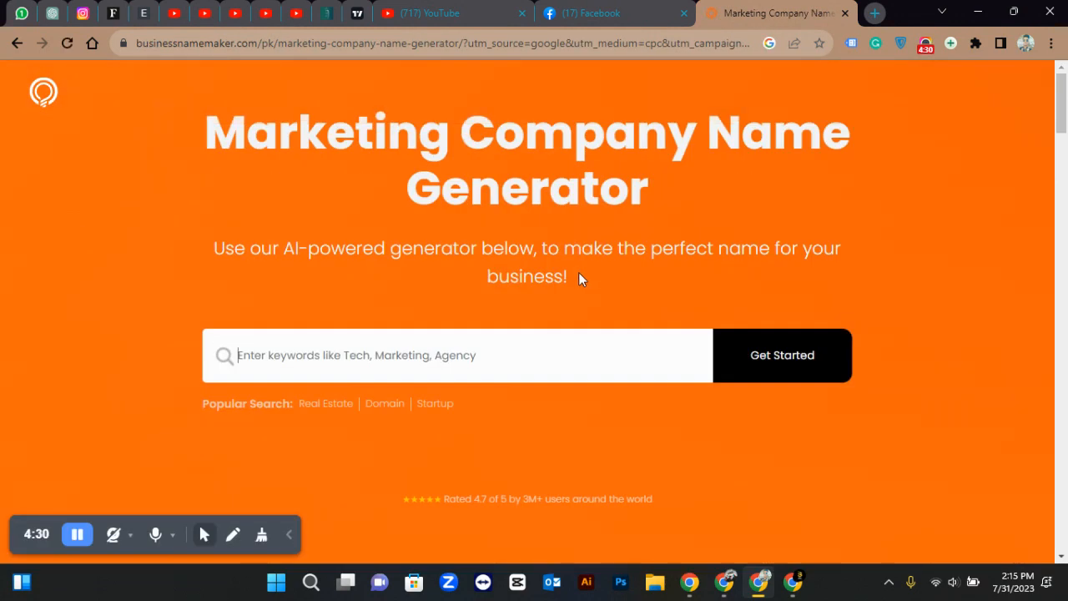
click(15, 46)
scroll(246, 188, down, 15)
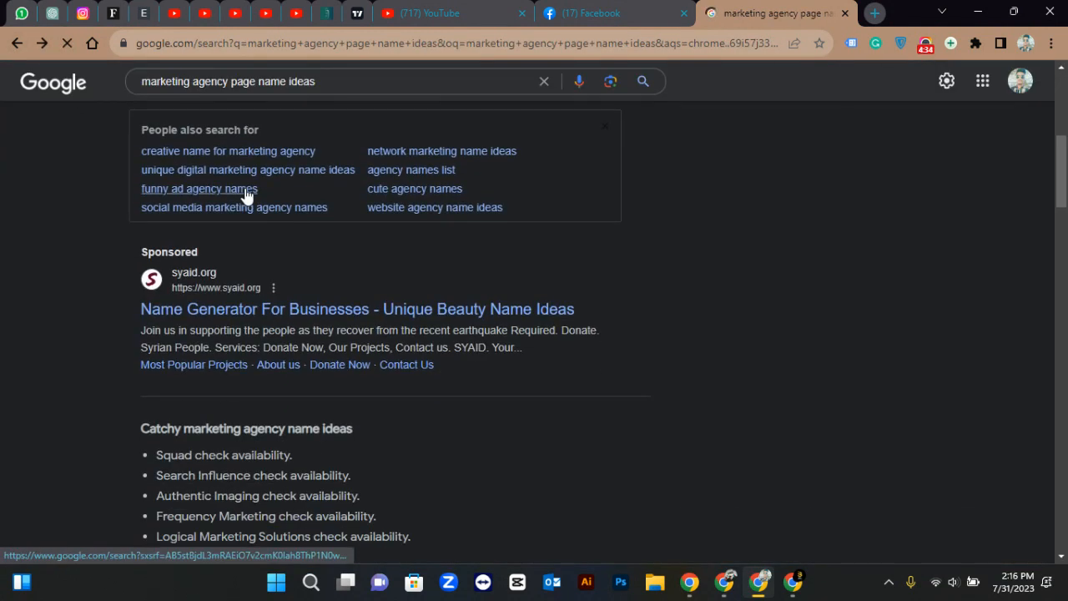
scroll(257, 294, down, 3)
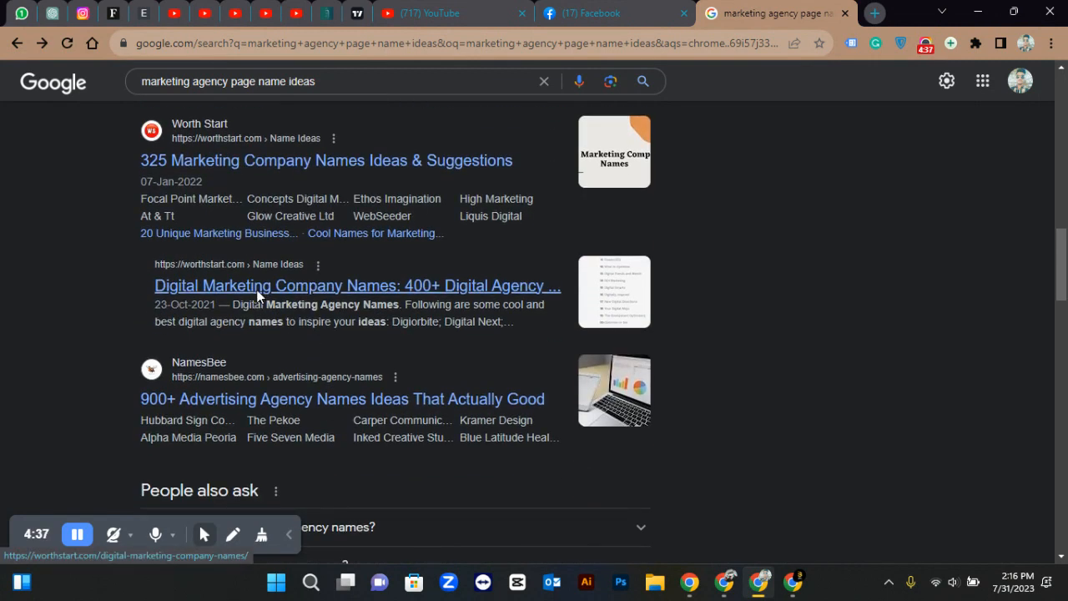
Browse NamesBee's 900+ advertising agency names, dismissing its newsletter popup, then return to Facebook
click(293, 404)
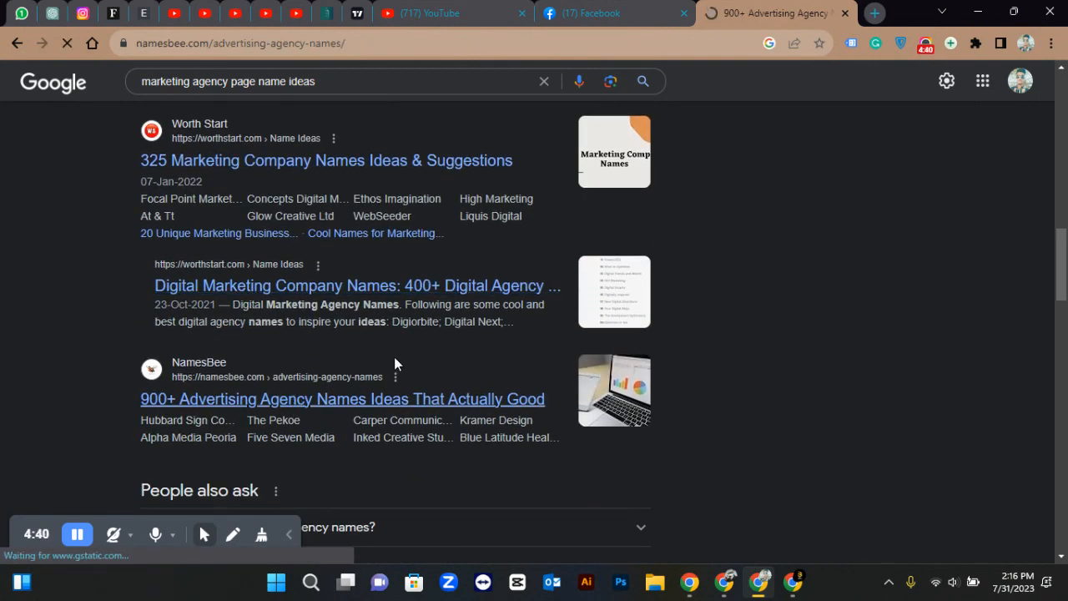
scroll(397, 364, down, 20)
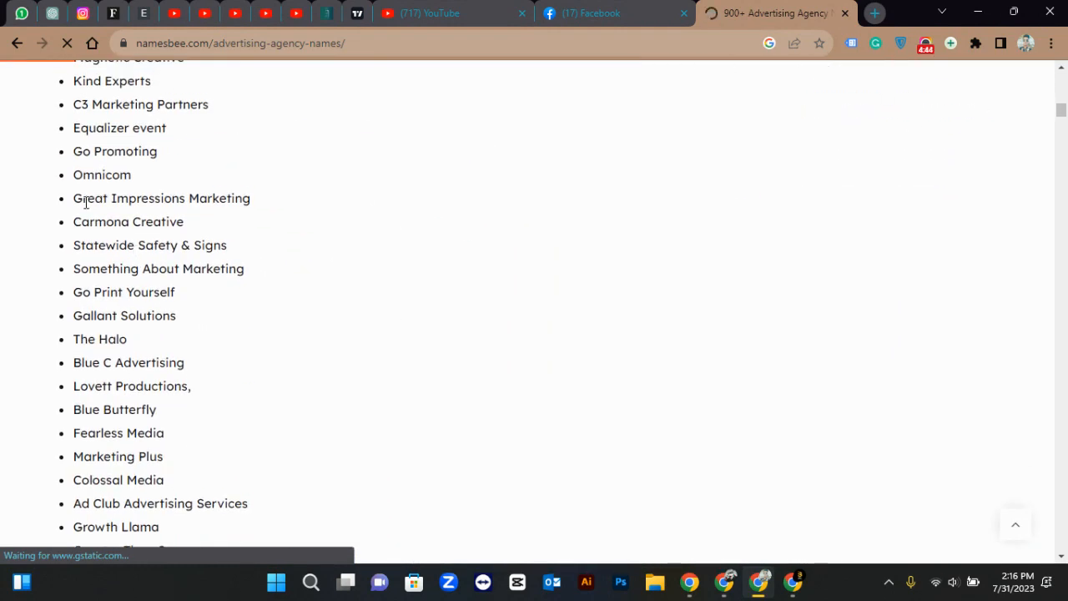
scroll(103, 298, down, 1)
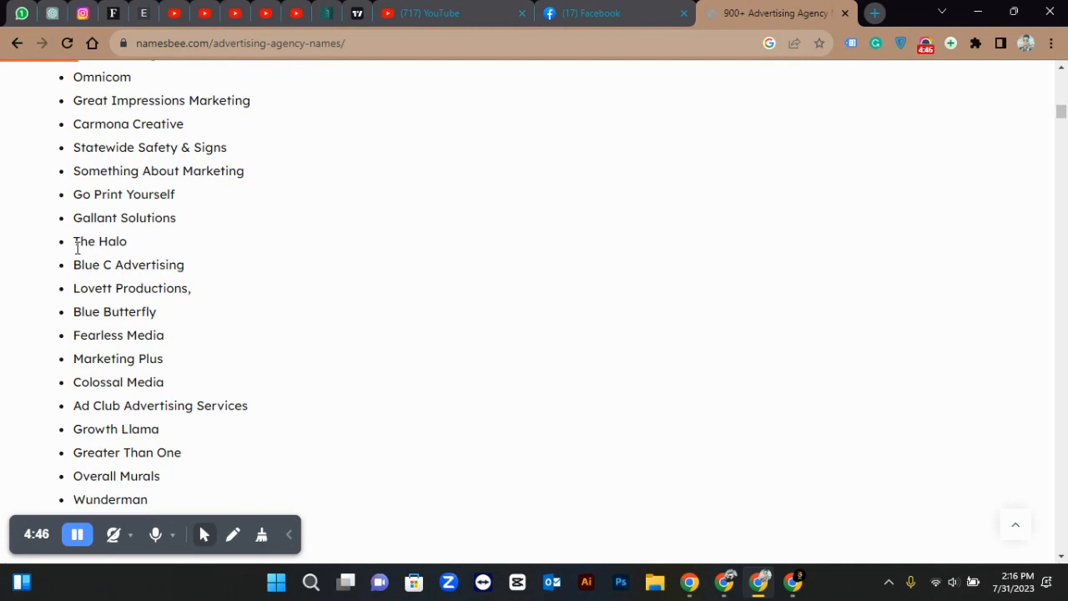
scroll(116, 316, down, 3)
scroll(117, 318, up, 1)
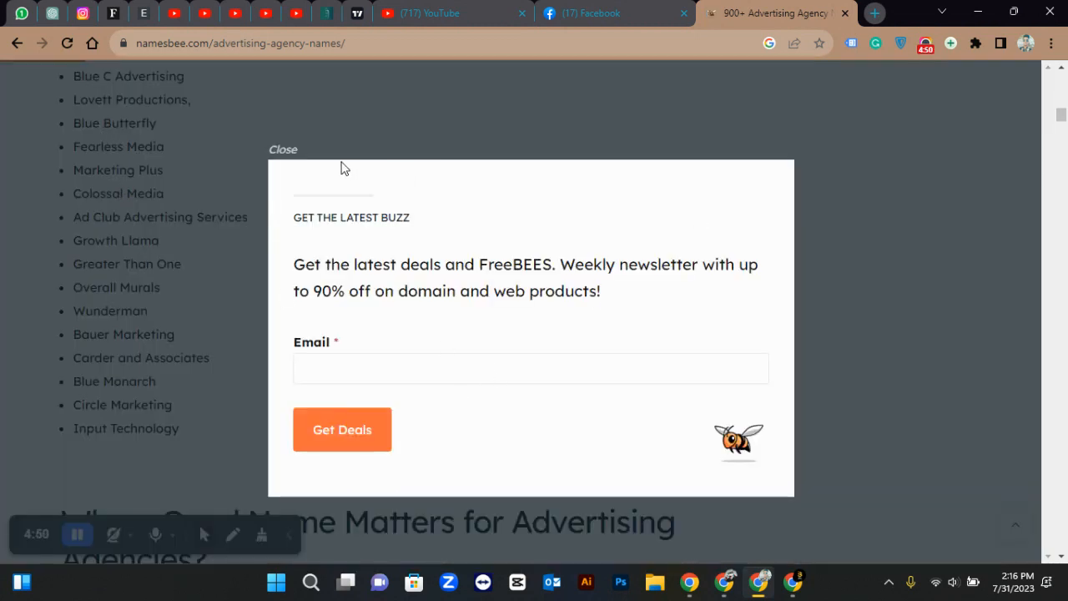
click(283, 151)
scroll(115, 286, down, 2)
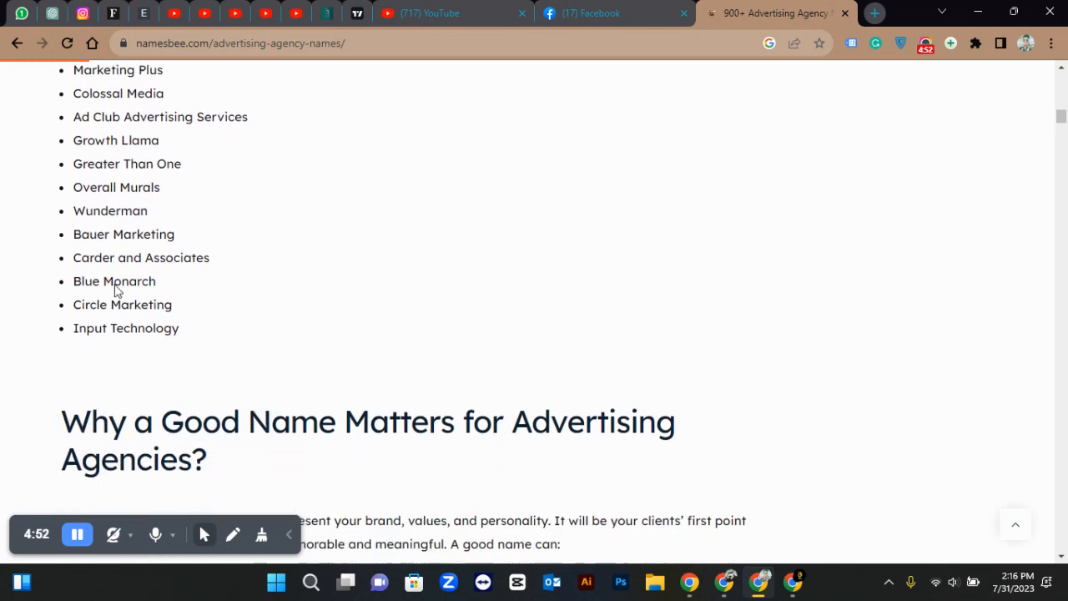
scroll(115, 284, down, 20)
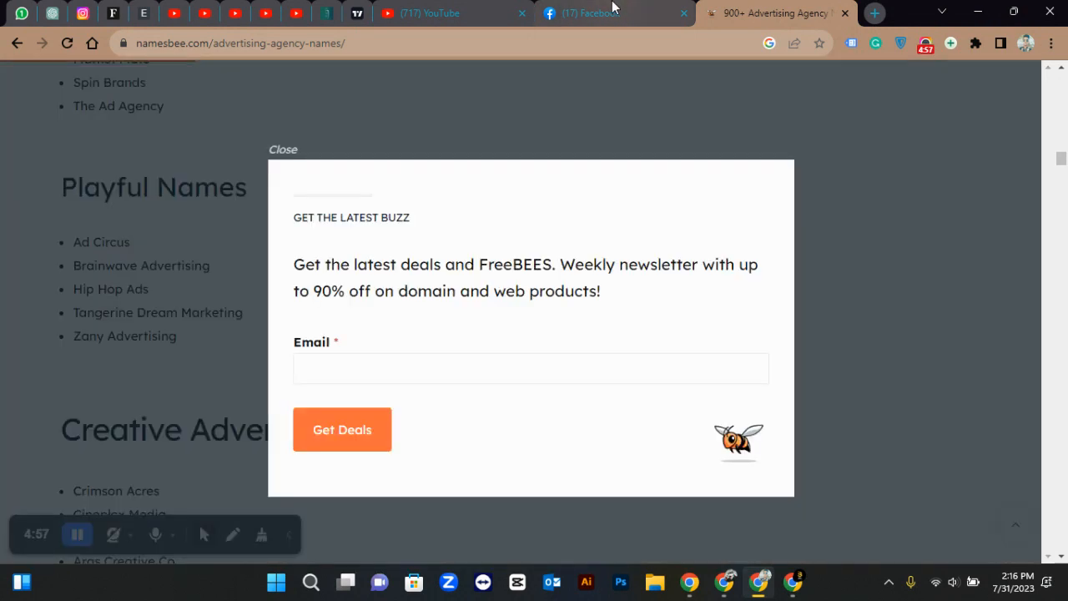
click(613, 8)
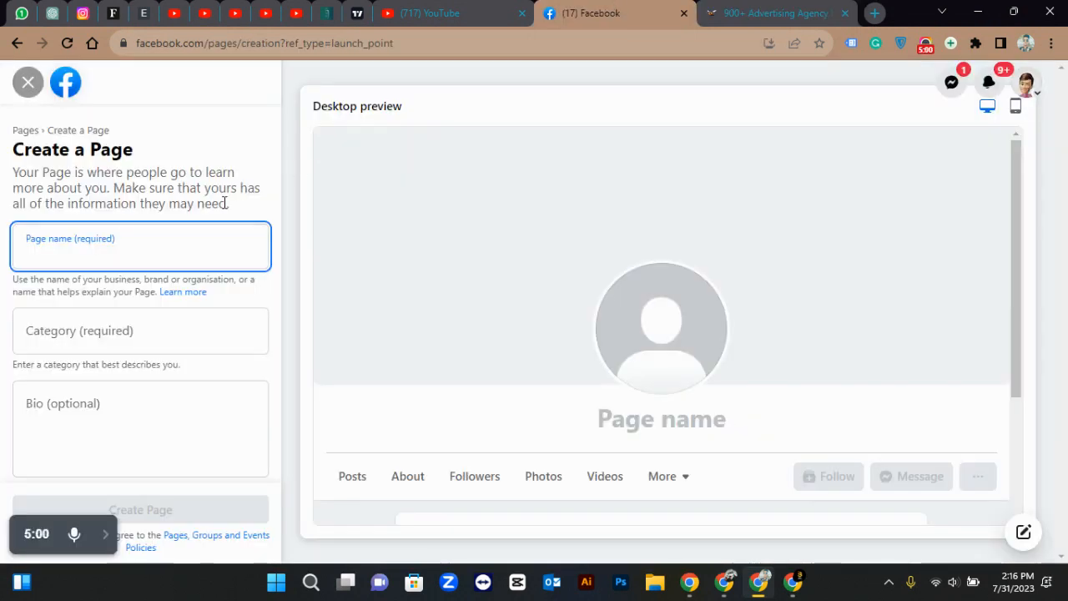
Name the Page 'Marketing Ideas' with categories Marketing agency and Advertising agency
text(Marketing Ideas)
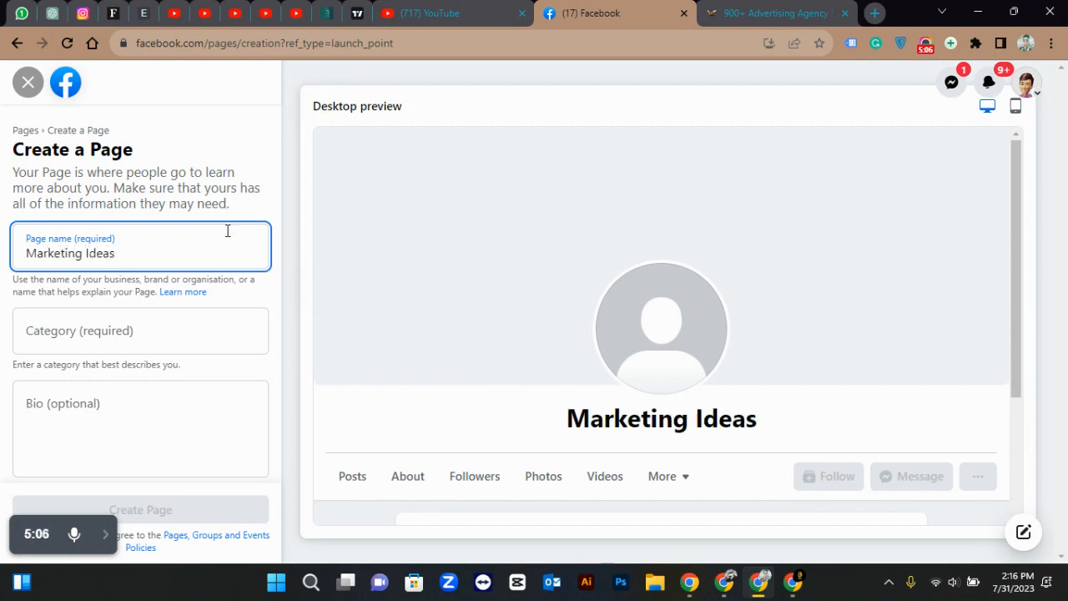
click(167, 334)
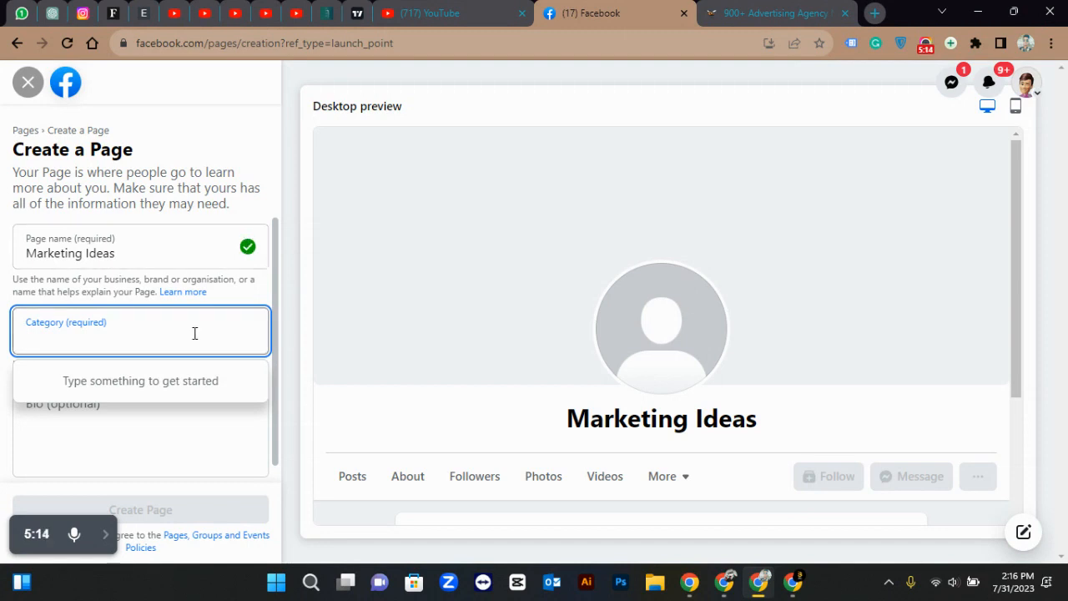
text(market)
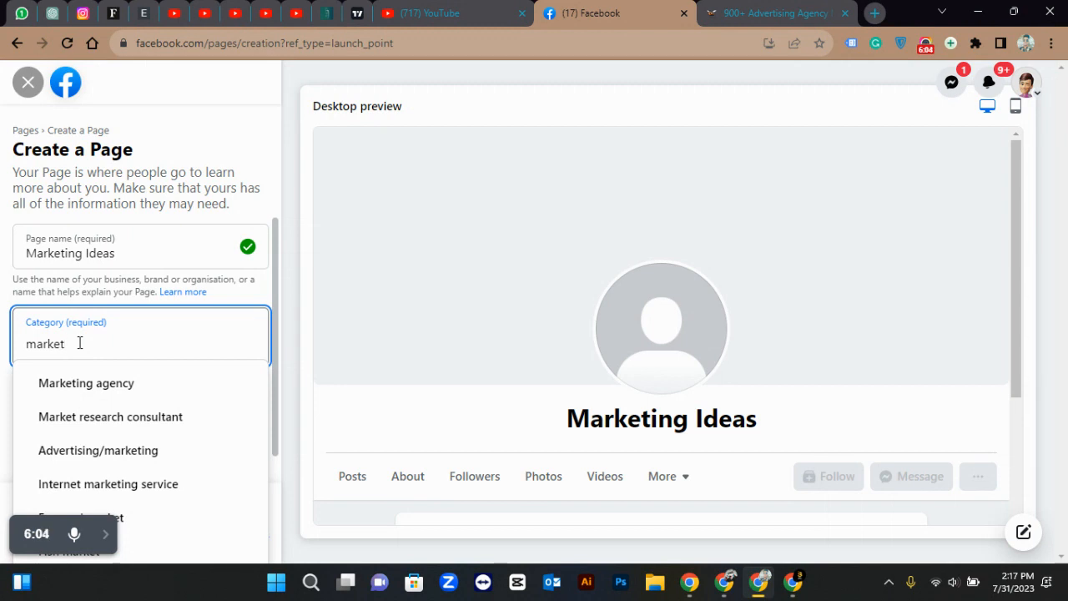
click(81, 386)
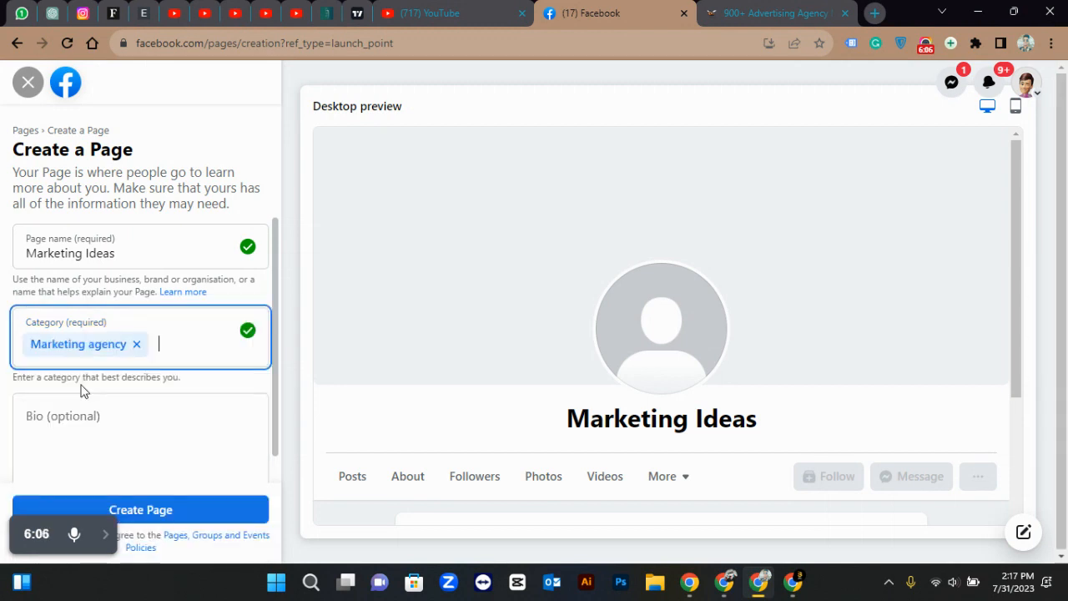
text(ade)
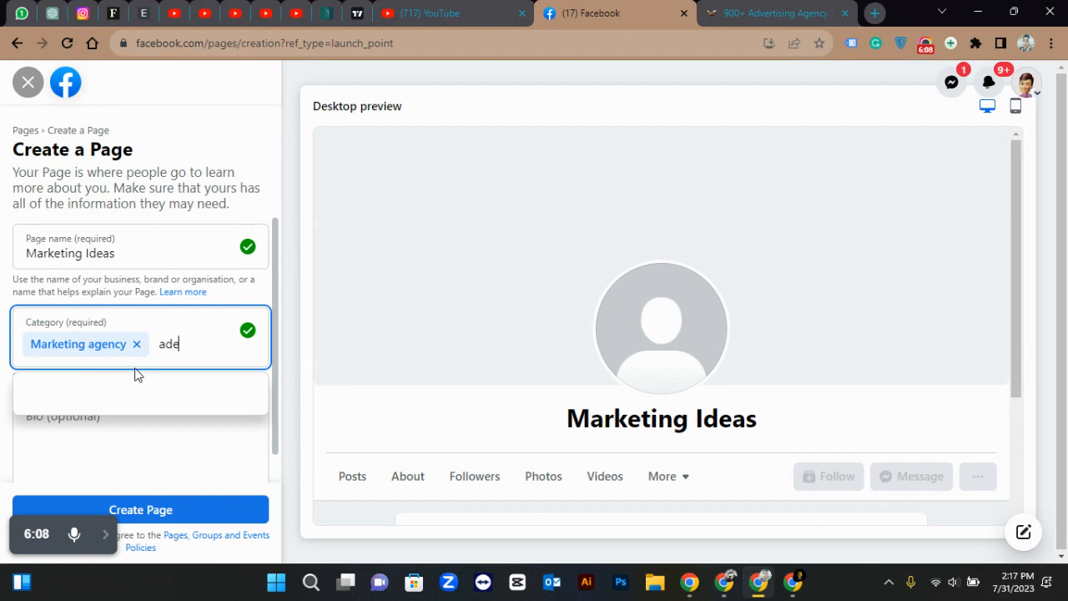
key(BackSpace)
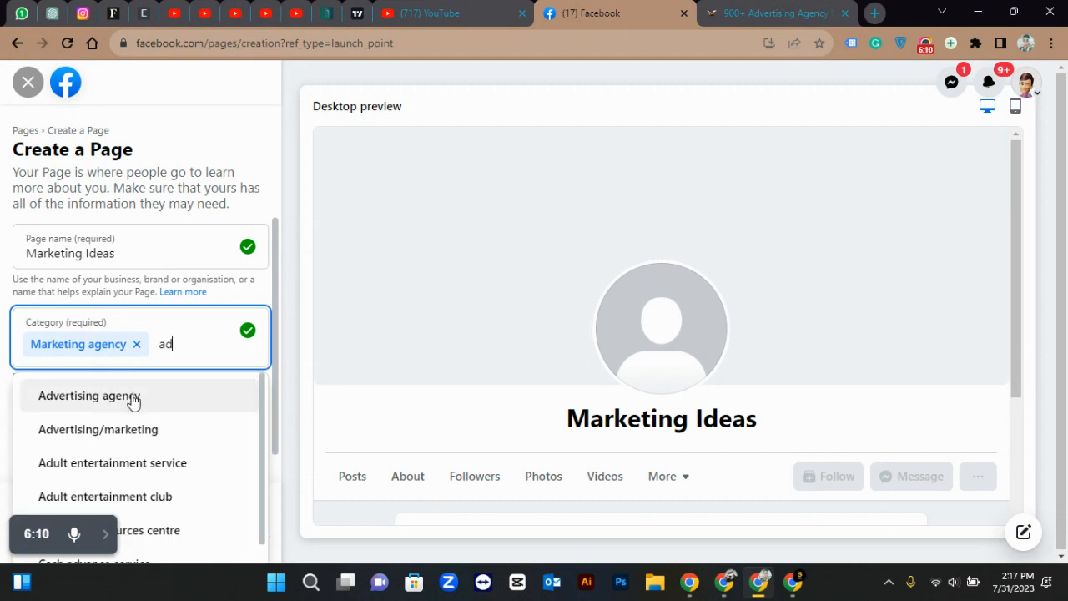
click(134, 400)
click(200, 410)
Leave the bio empty and submit the Page with Create Page
scroll(199, 407, down, 1)
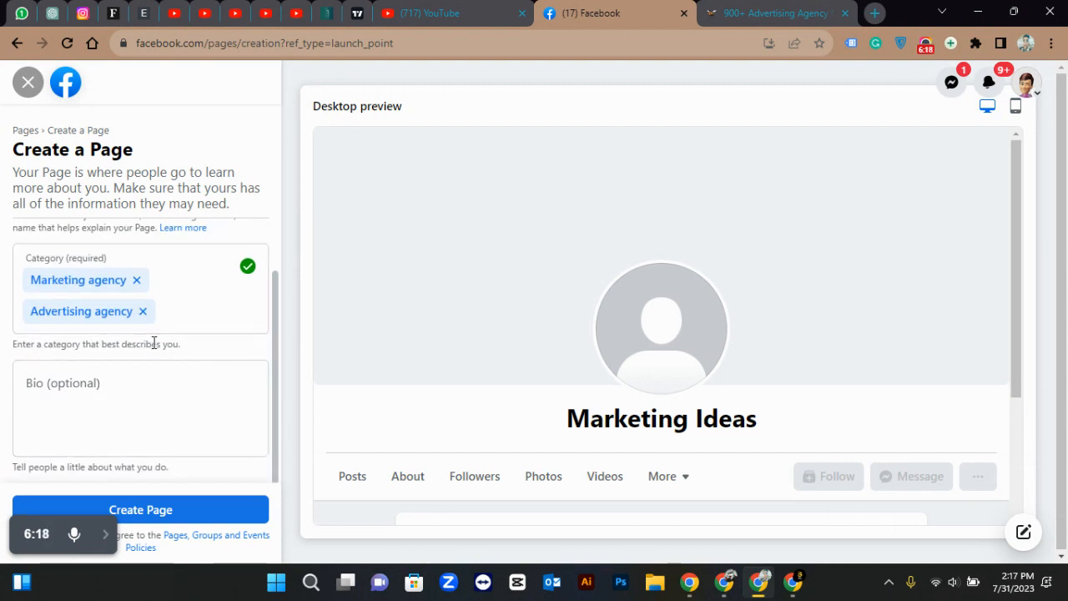
click(112, 391)
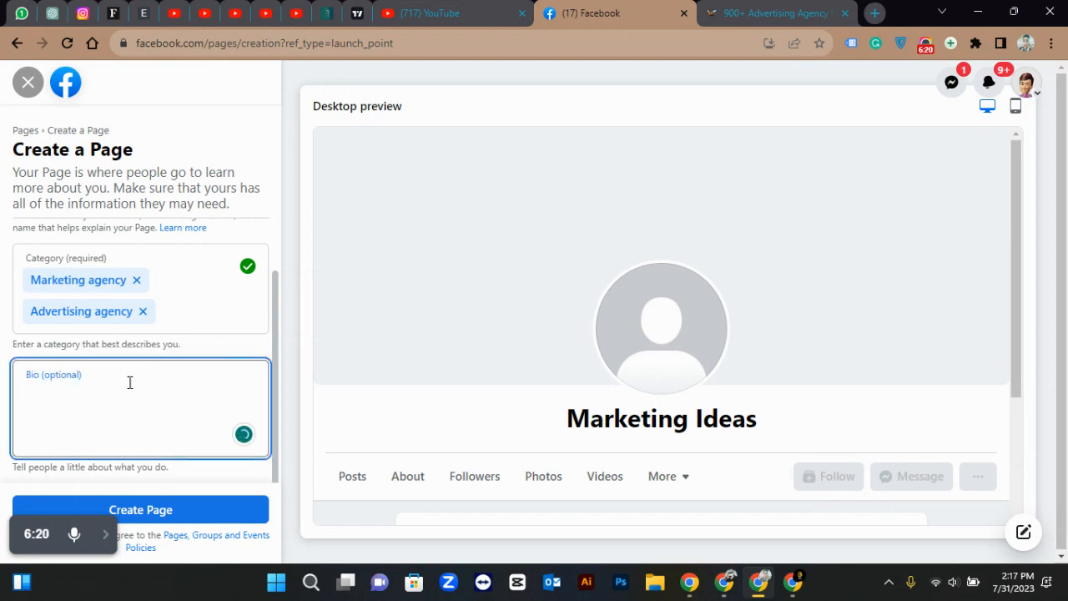
click(174, 354)
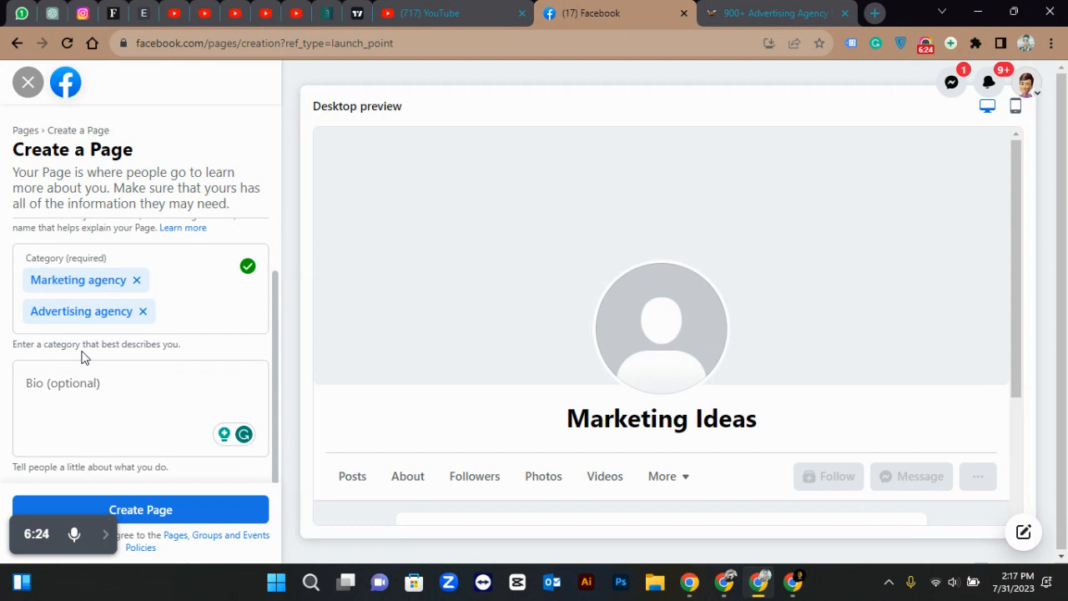
click(147, 505)
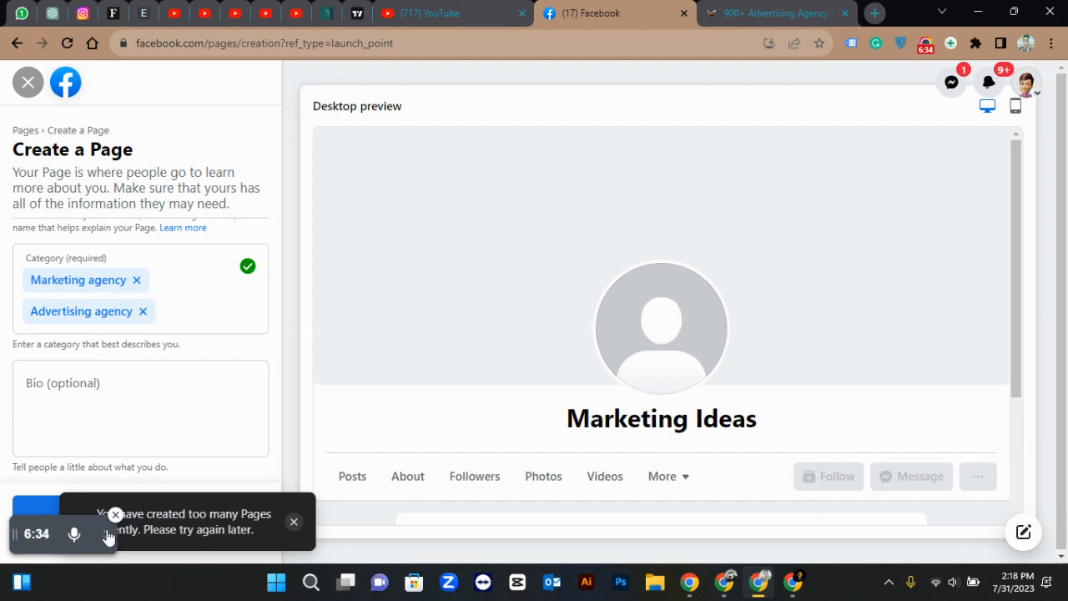
Dismiss the too-many-Pages error and leave the Page creation form, discarding it
triple_click(185, 513)
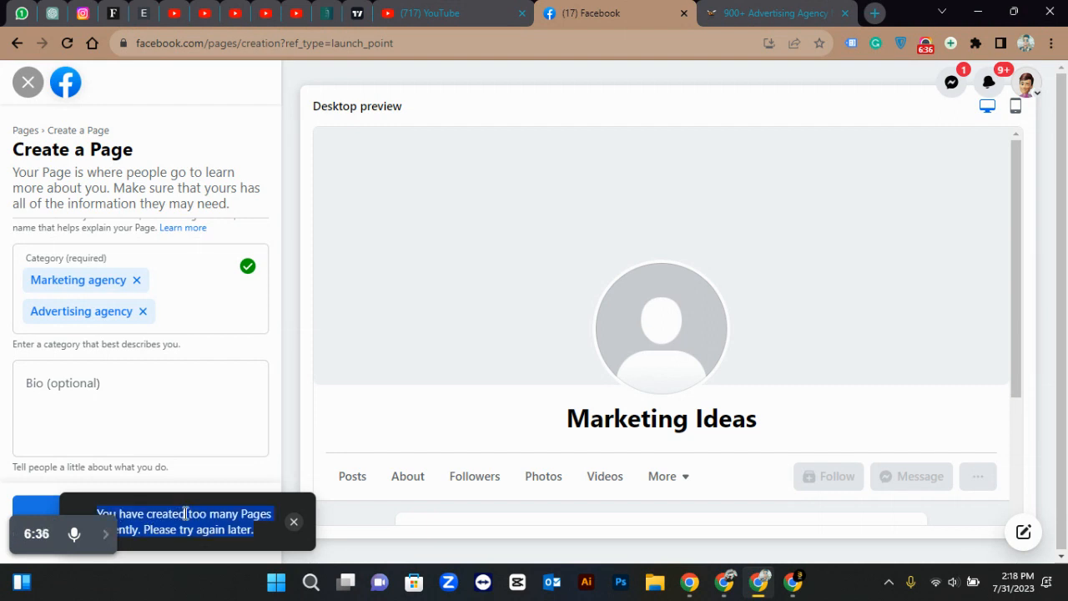
click(289, 524)
click(27, 83)
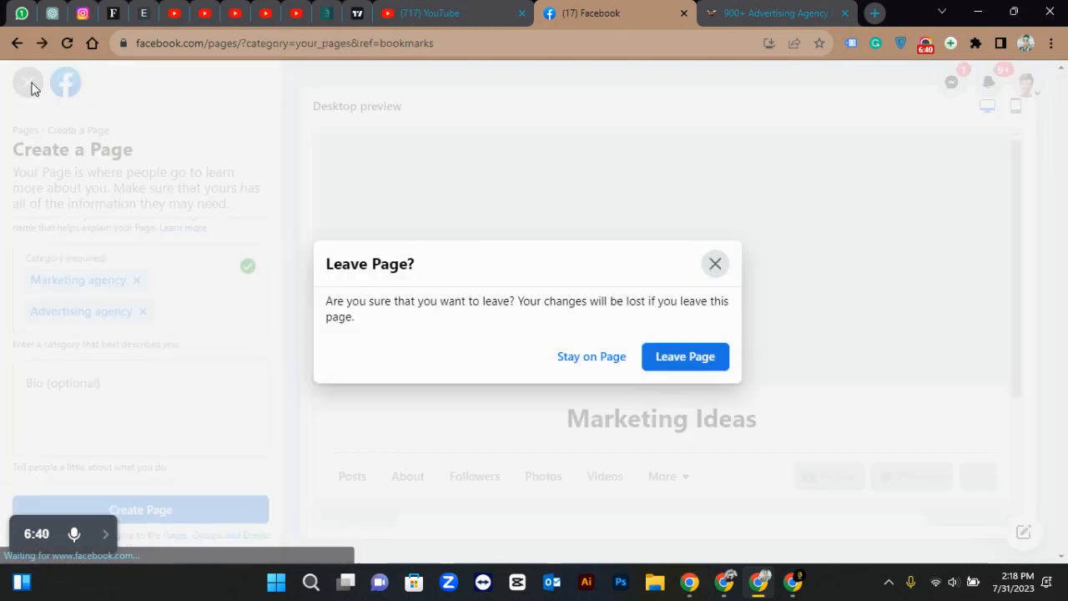
click(659, 365)
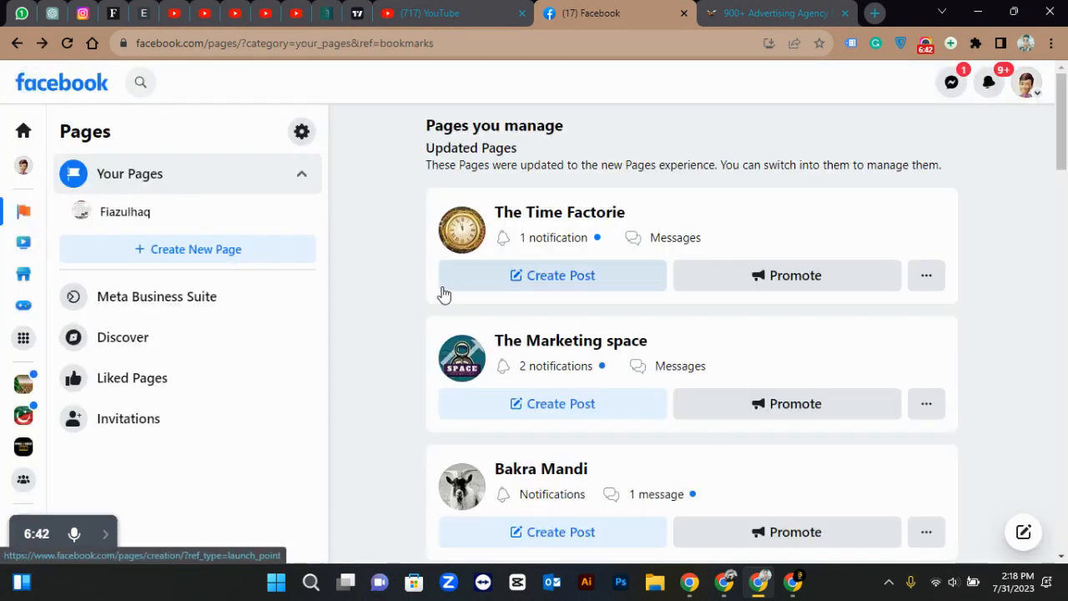
Open The Time Factorie from the Pages you manage
scroll(441, 291, down, 10)
scroll(442, 291, down, 3)
scroll(442, 292, up, 15)
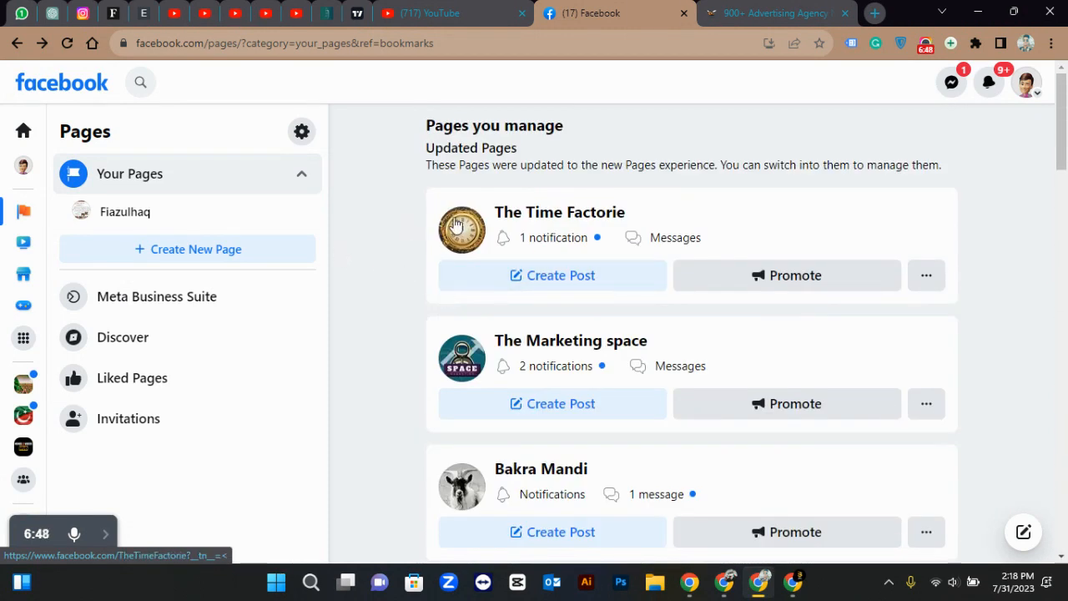
click(548, 215)
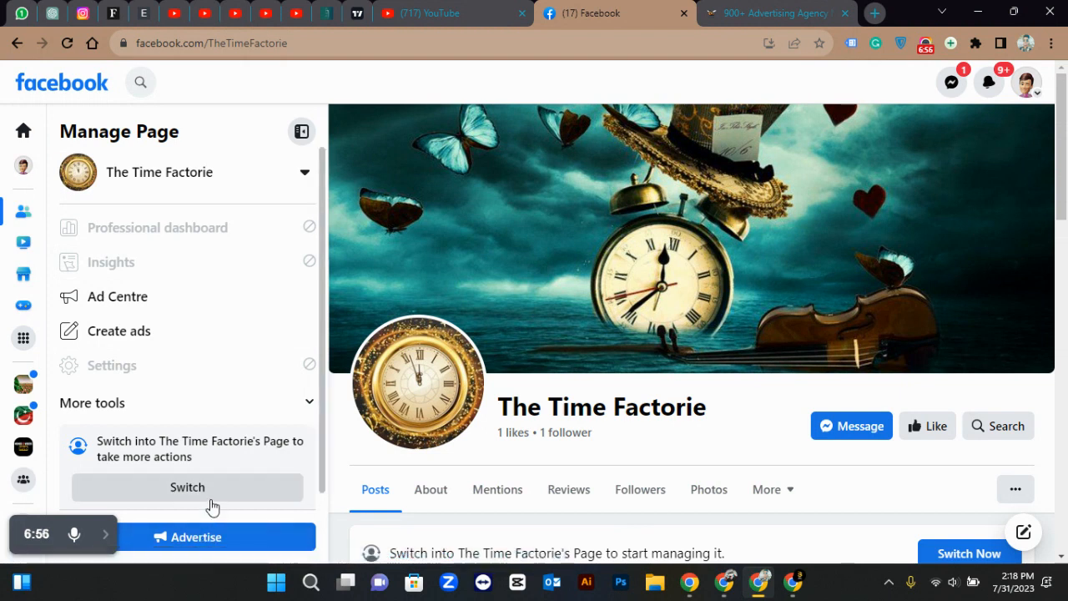
Switch to acting as The Time Factorie Page, browse its posts, then move to the other Chrome window
click(210, 499)
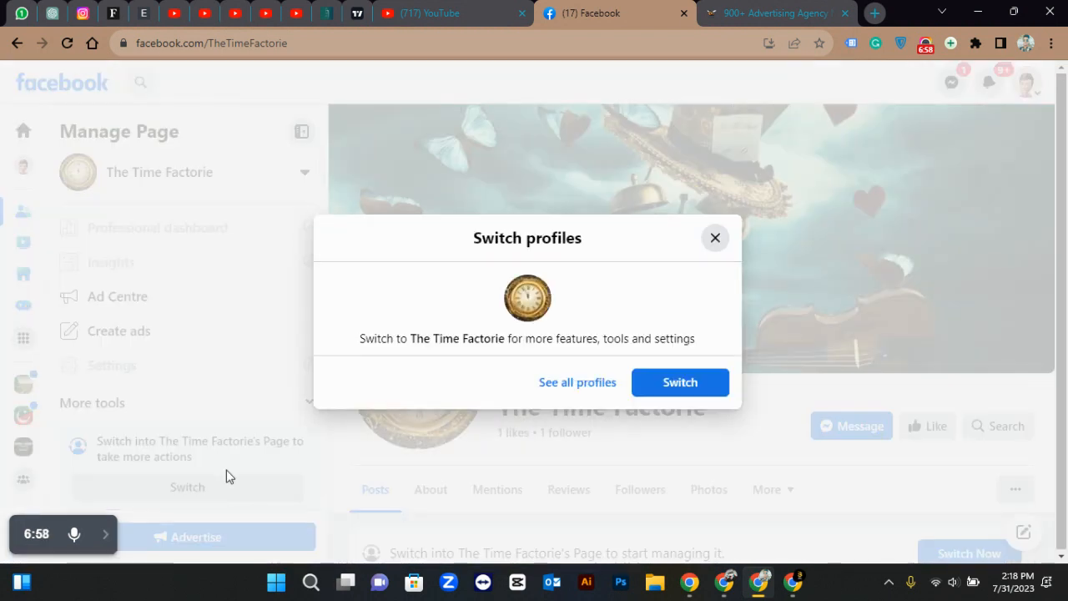
click(665, 382)
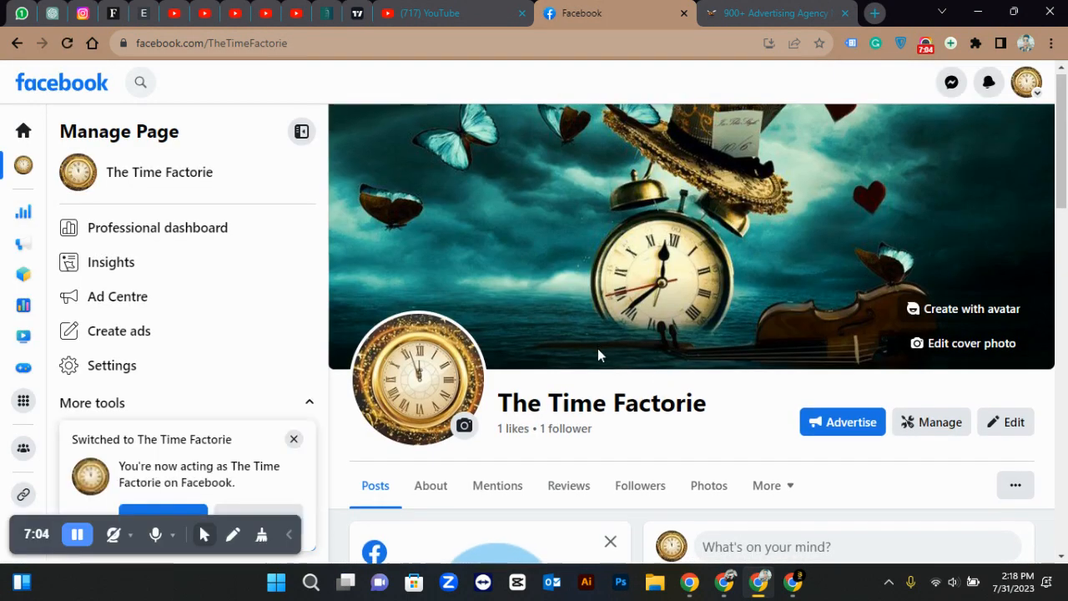
scroll(597, 351, down, 10)
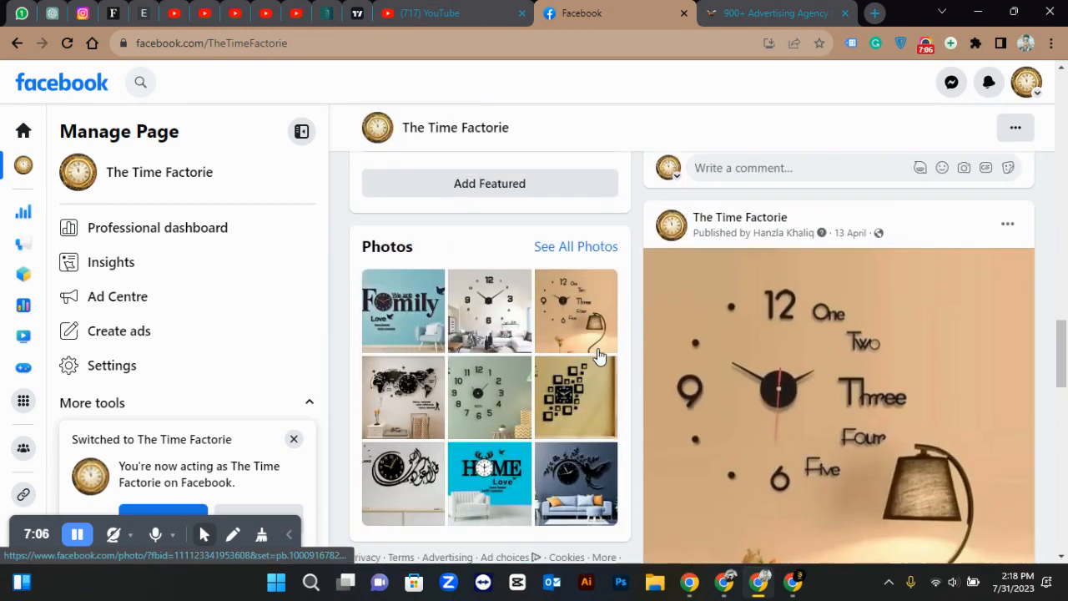
scroll(597, 354, up, 10)
scroll(597, 354, down, 4)
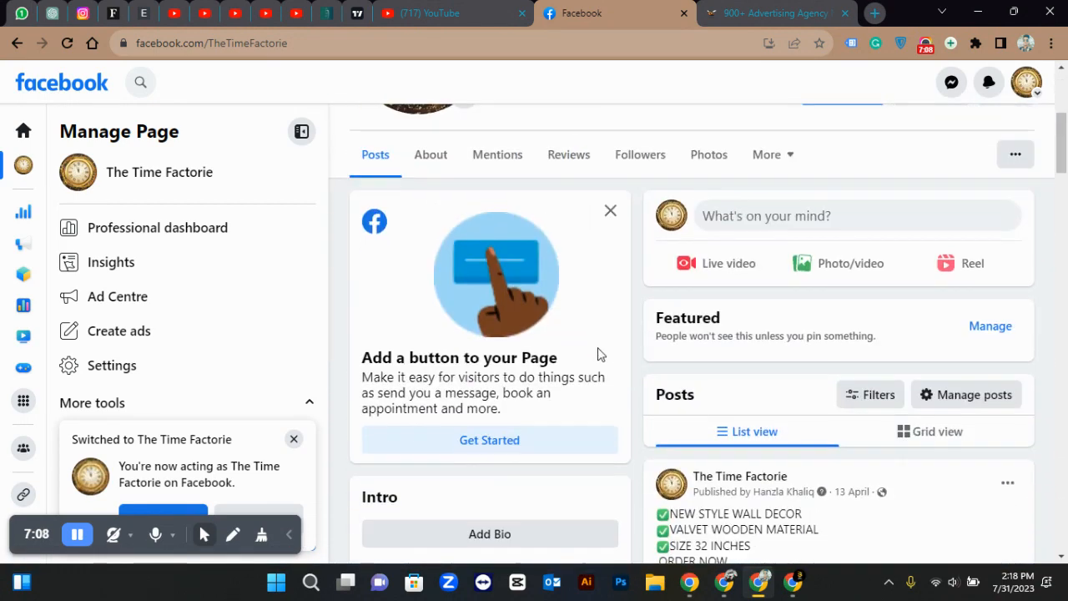
scroll(598, 354, down, 8)
scroll(597, 355, down, 5)
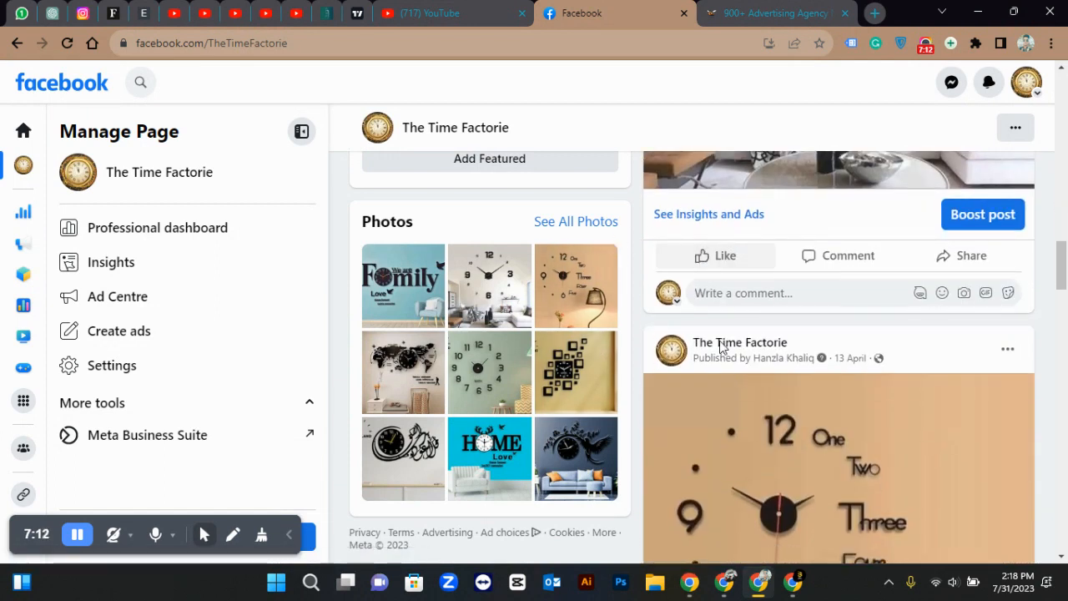
mouse_move(761, 588)
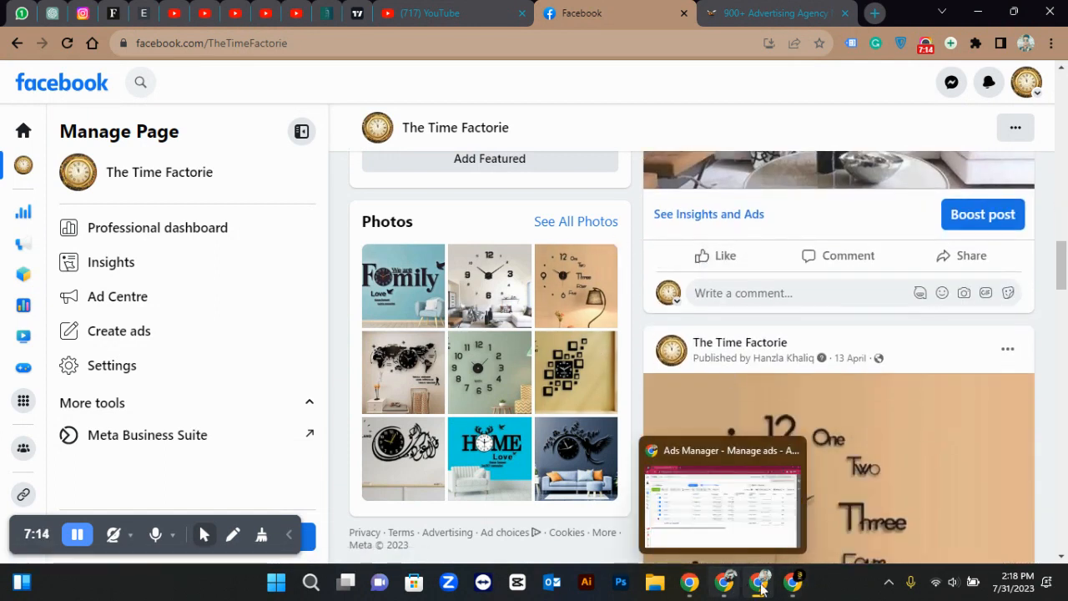
click(724, 592)
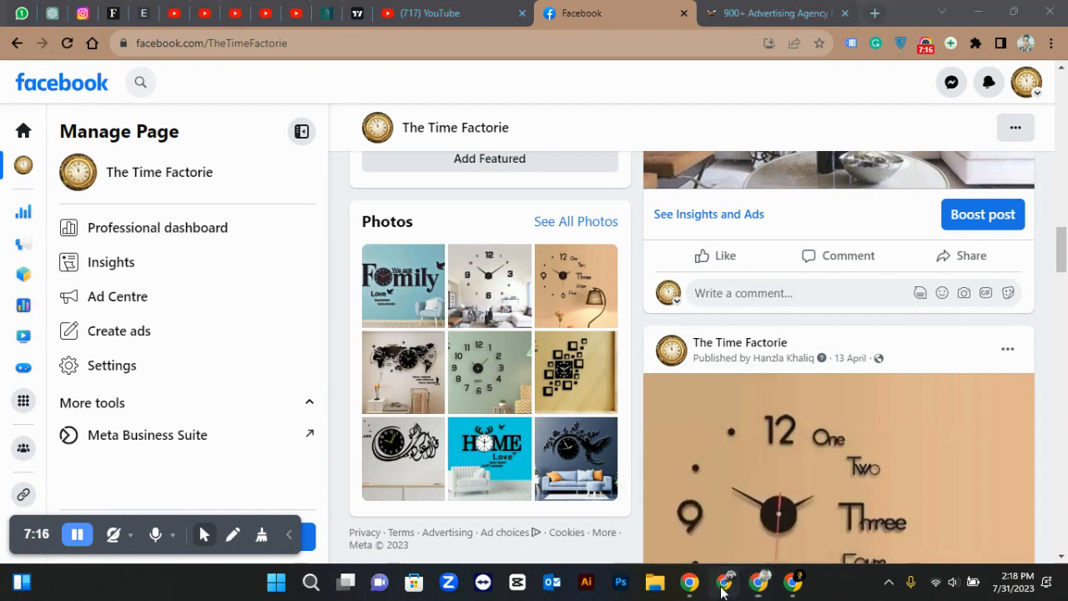
Load facebook.com in a new tab, switch back to the personal profile, and start a new Page
click(239, 14)
text(f)
key(Return)
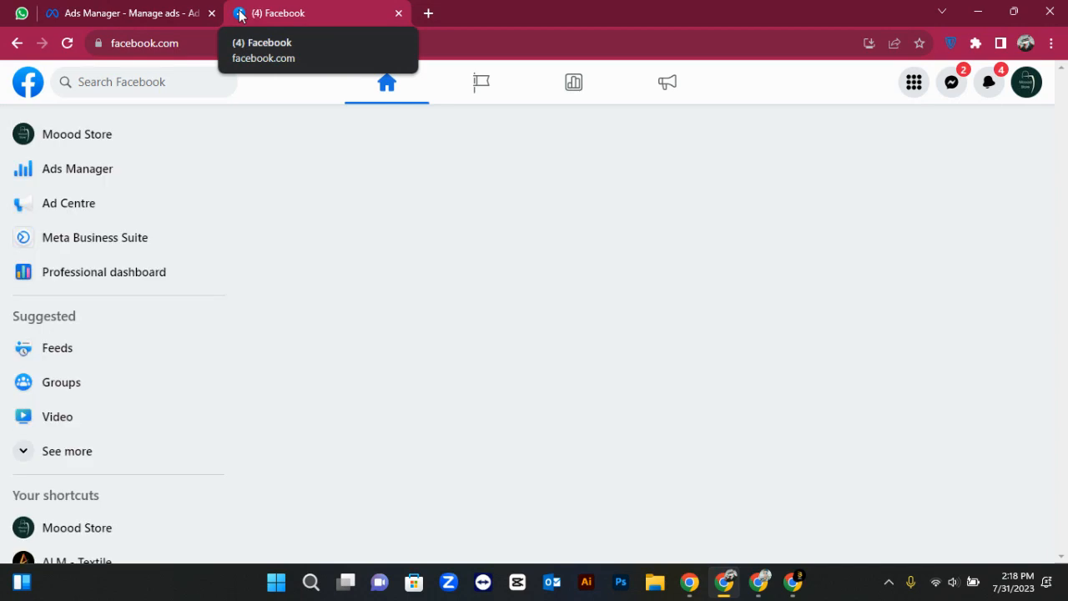
click(1031, 79)
click(1010, 138)
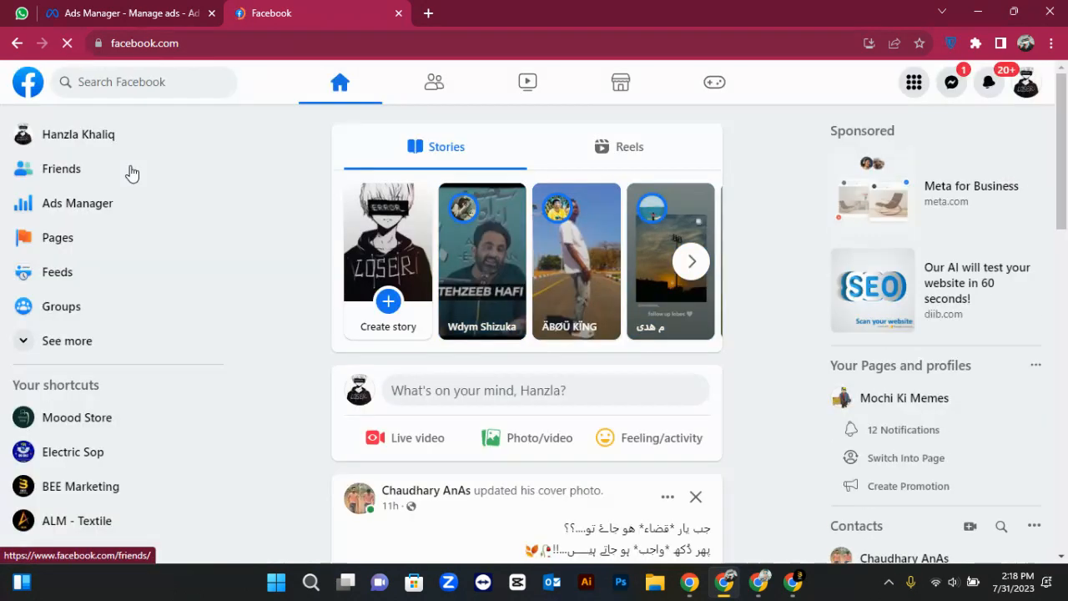
click(79, 239)
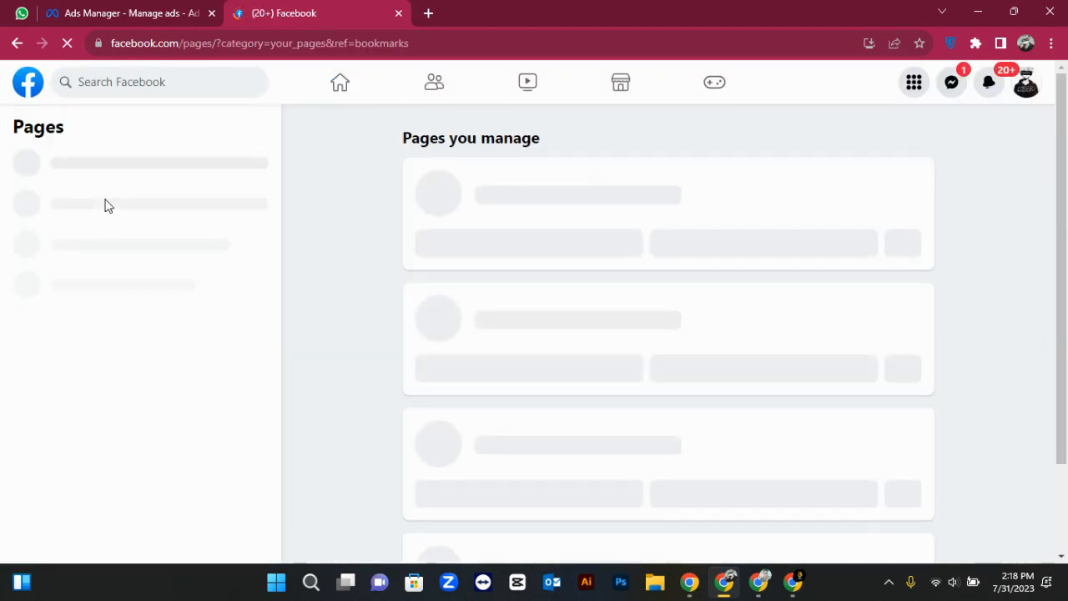
click(137, 166)
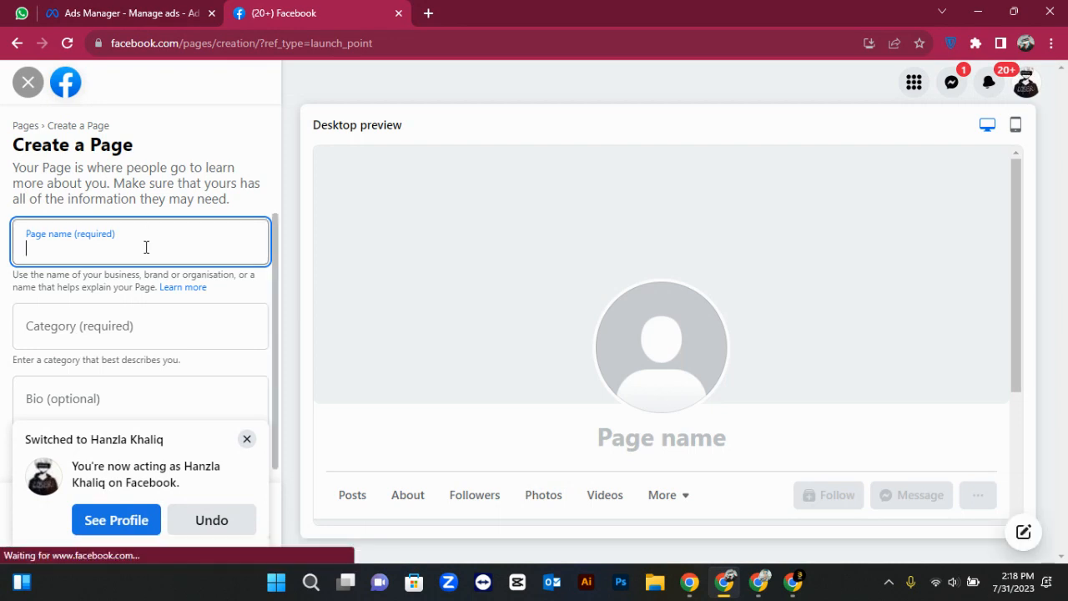
Enter 'Marketing Ideas' as the new Page's name
text(Marh)
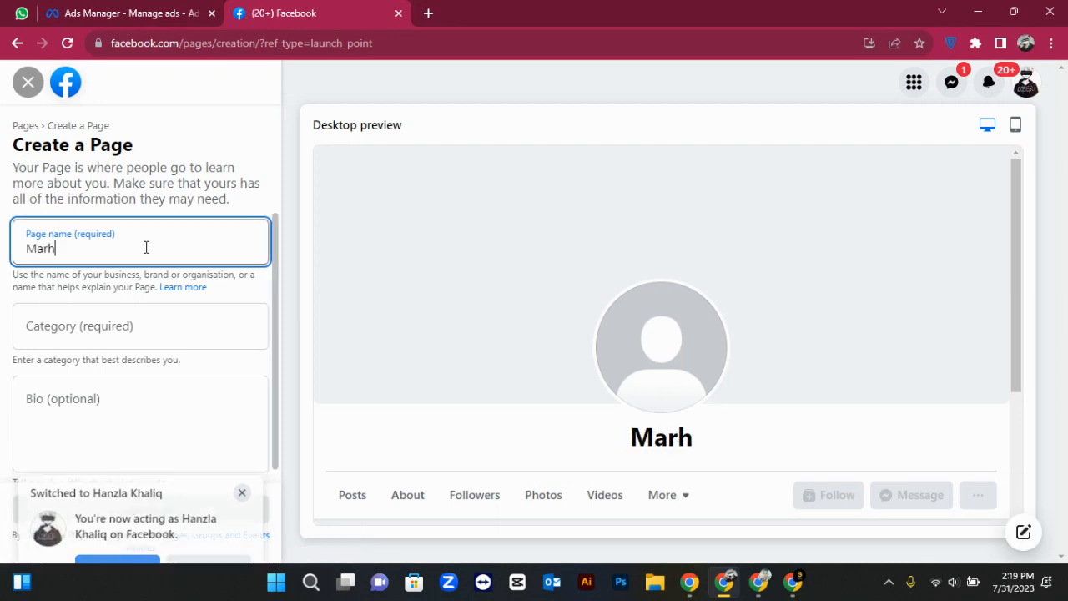
key(BackSpace)
text(keting )
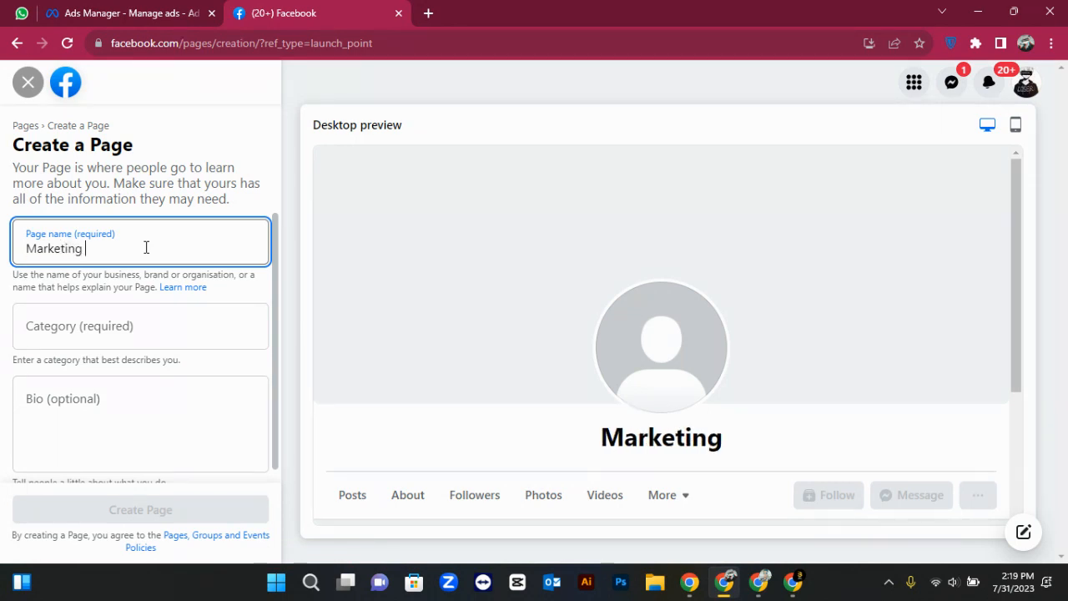
text(Ideas)
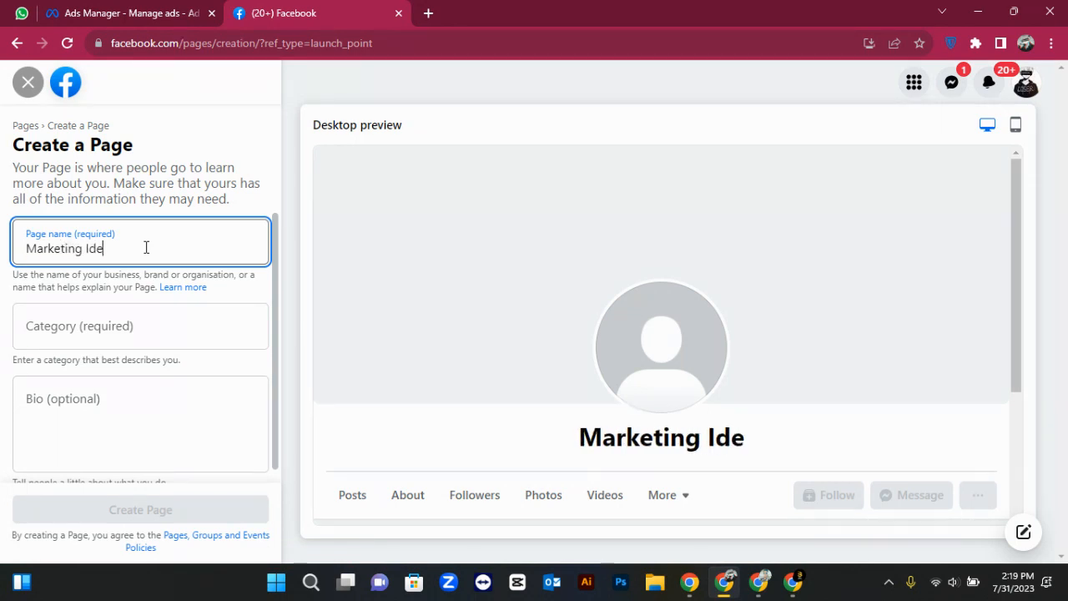
Set the Page category to Marketing agency instead of Market research consultant and create the Page
click(139, 313)
text(marke)
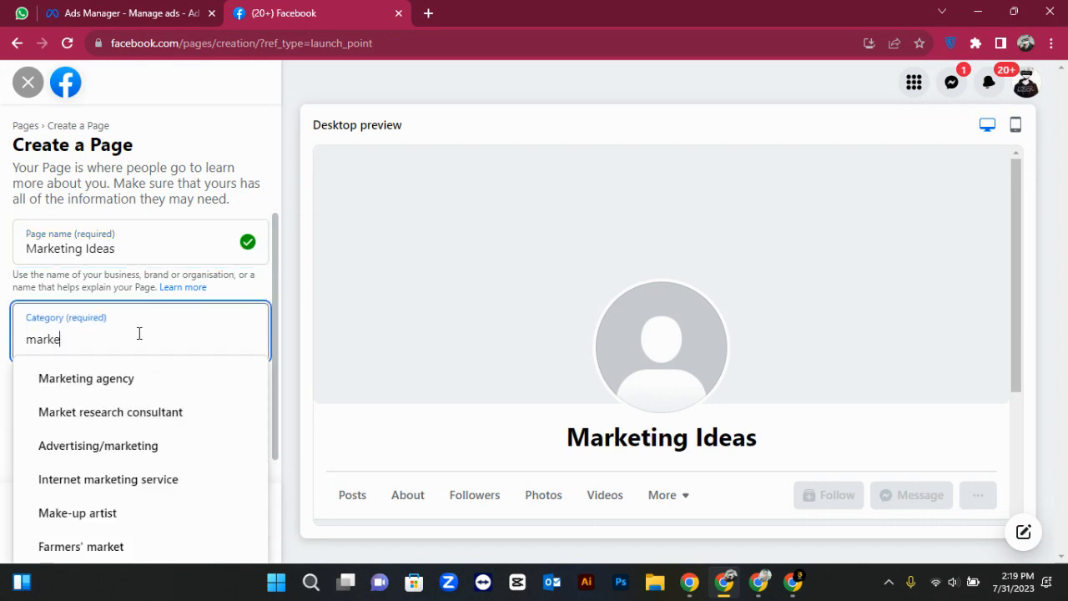
click(136, 409)
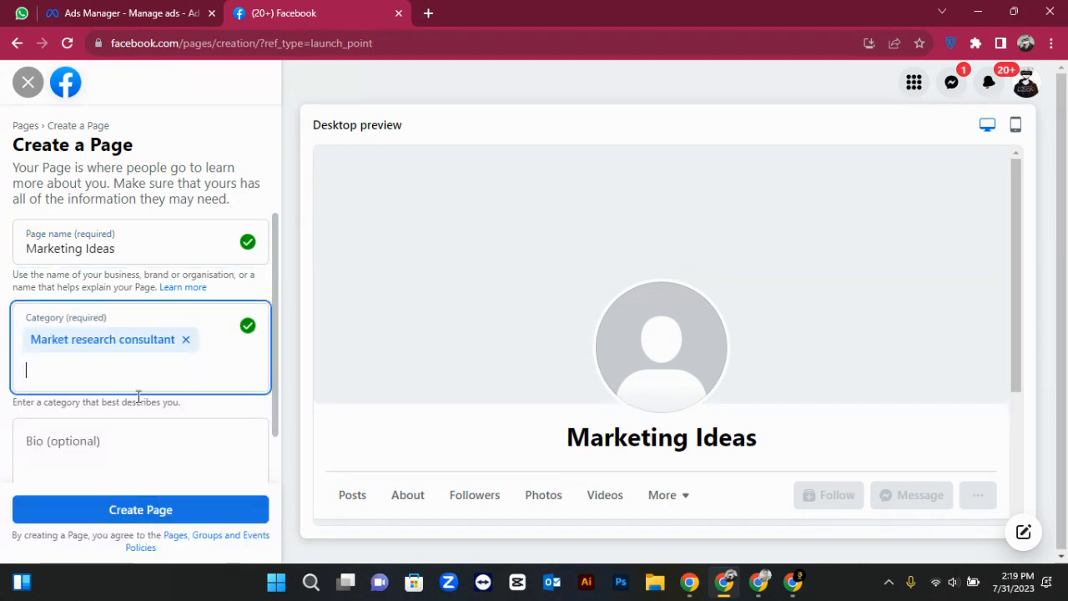
click(185, 340)
click(160, 339)
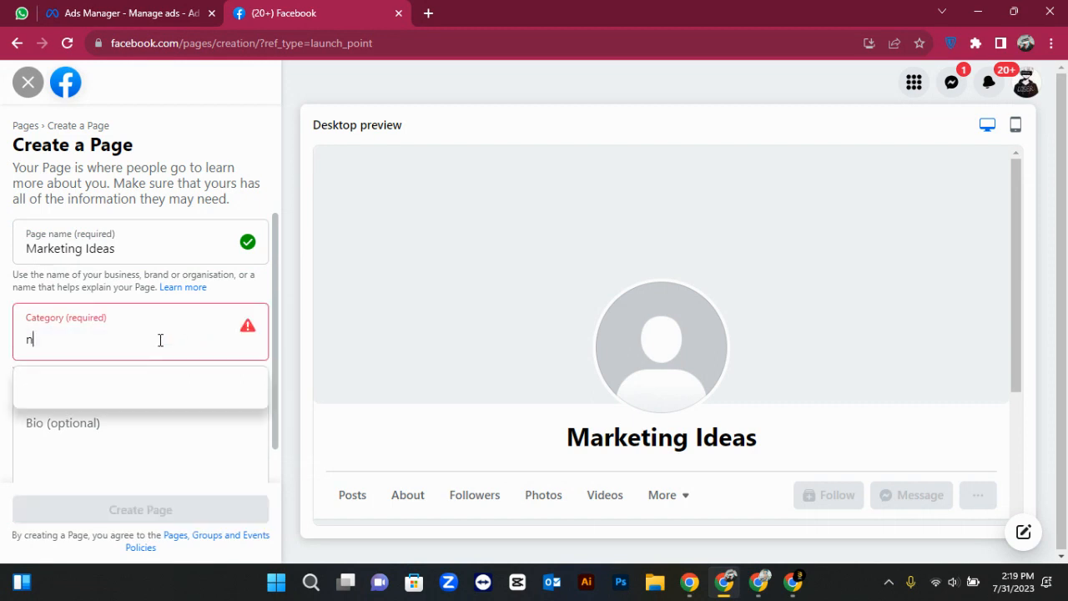
text(marke)
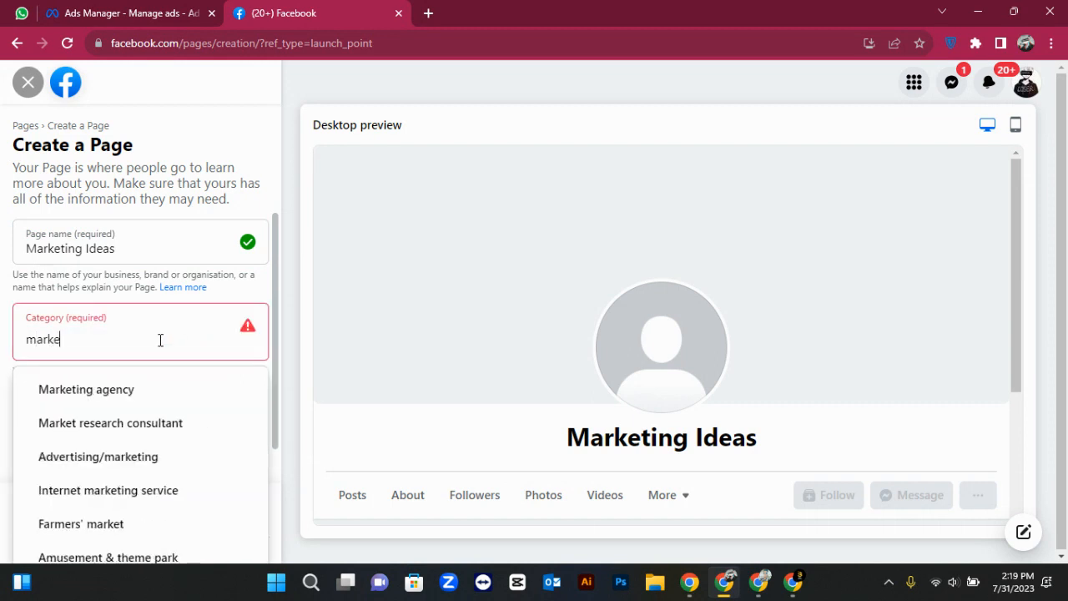
click(148, 393)
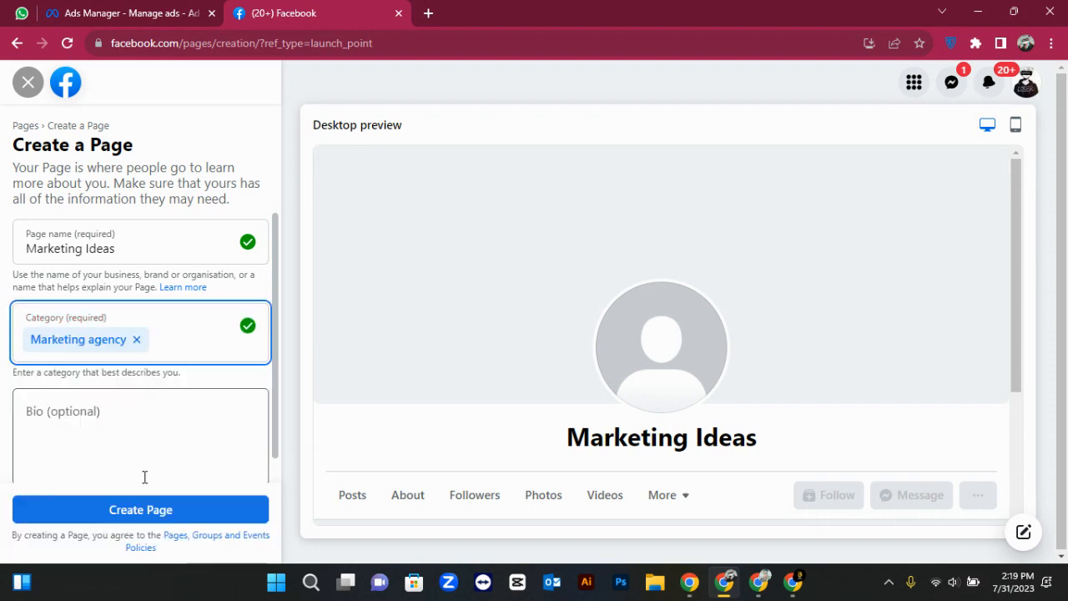
click(149, 506)
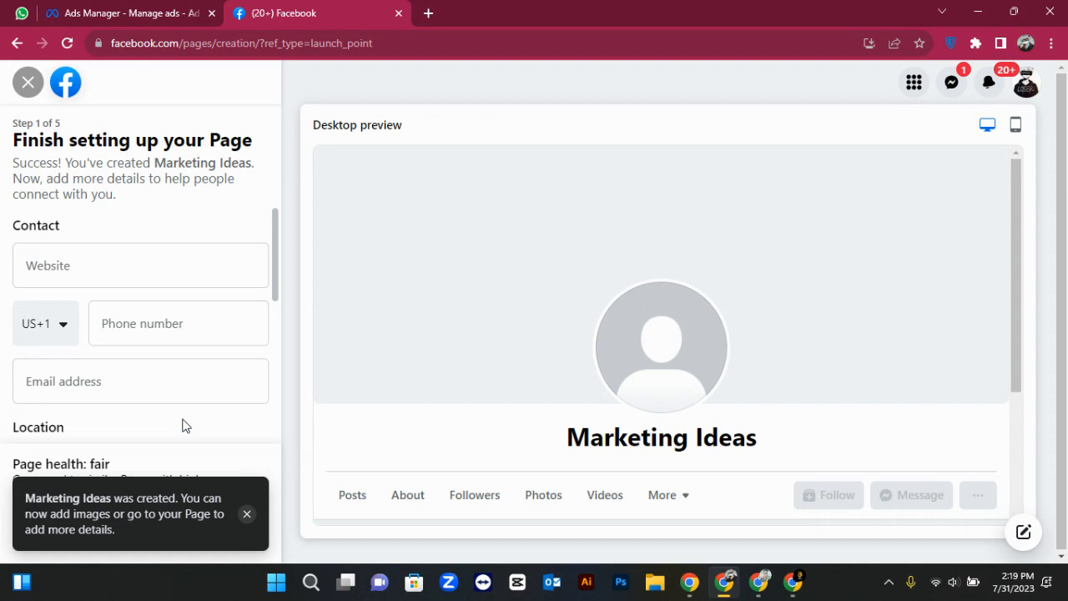
Set the Page location to town Islamabad, Pakistan with postcode 44000
click(246, 514)
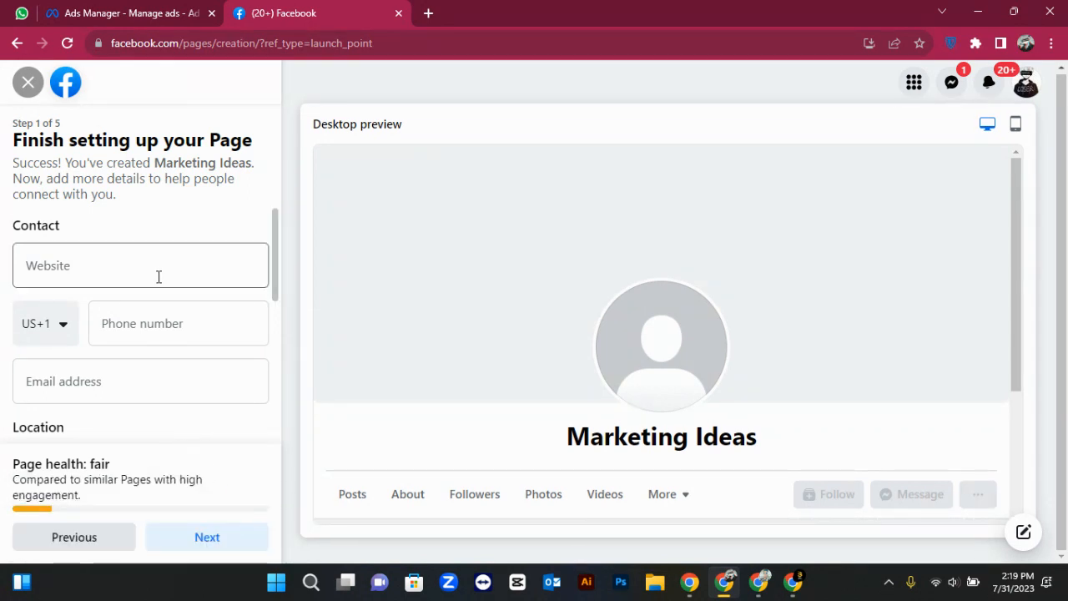
scroll(158, 276, down, 4)
scroll(158, 276, up, 4)
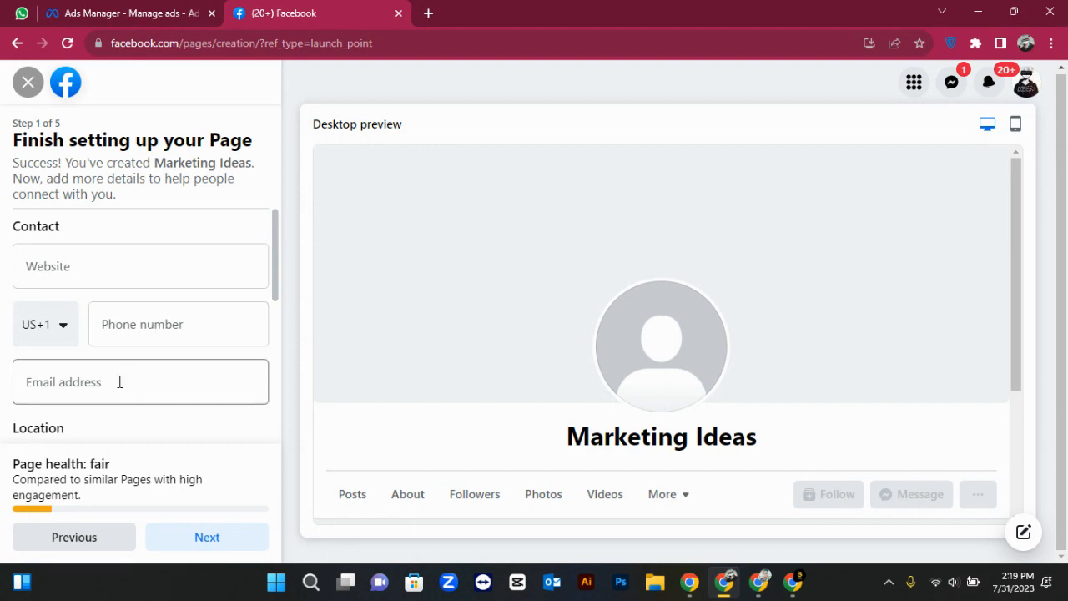
scroll(134, 438, down, 3)
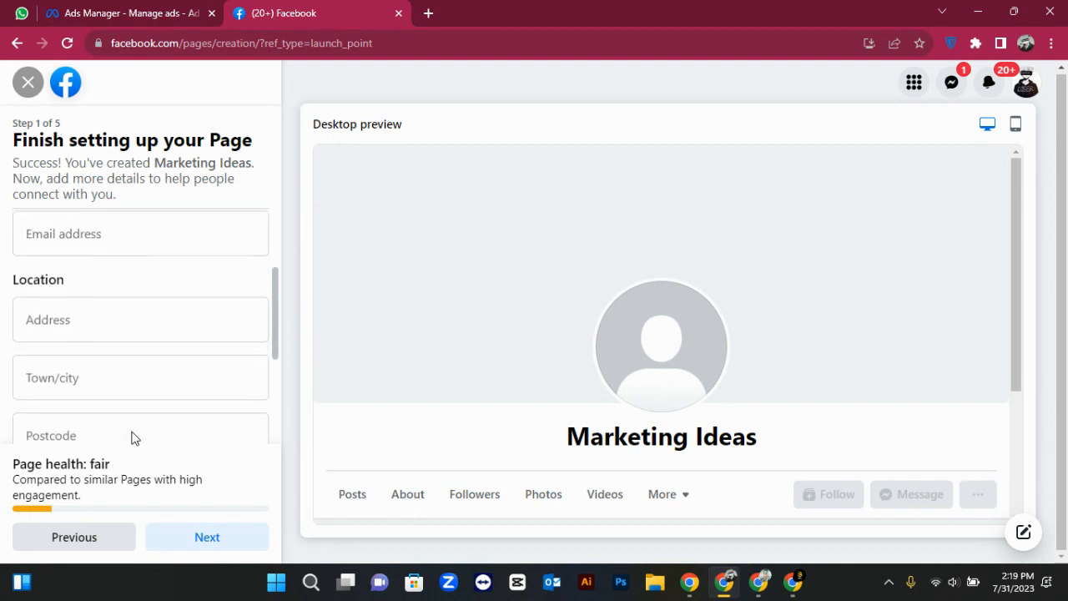
scroll(133, 438, down, 1)
scroll(139, 353, up, 2)
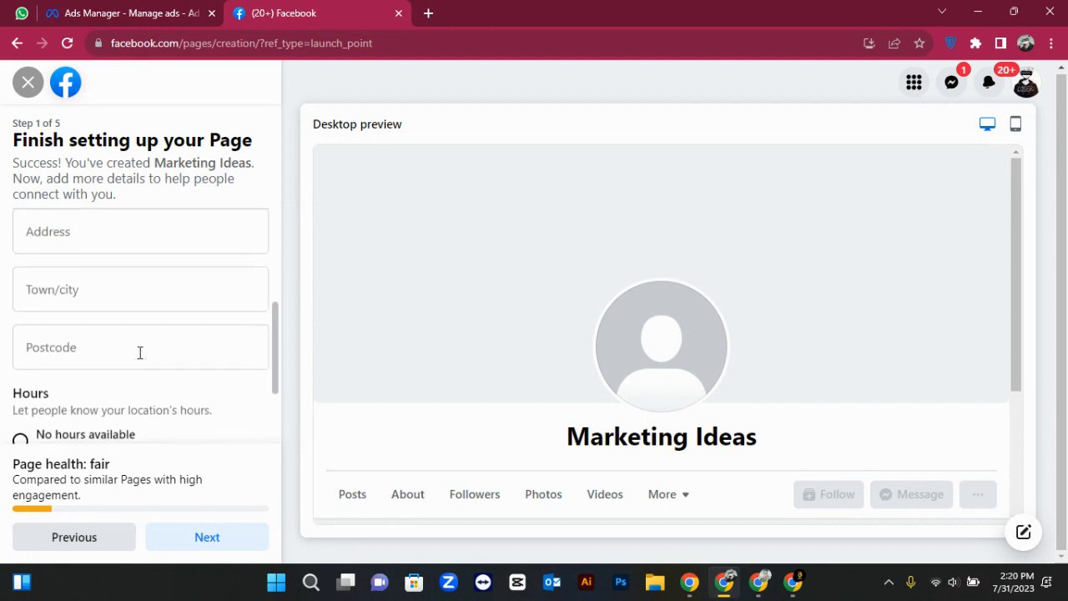
click(116, 331)
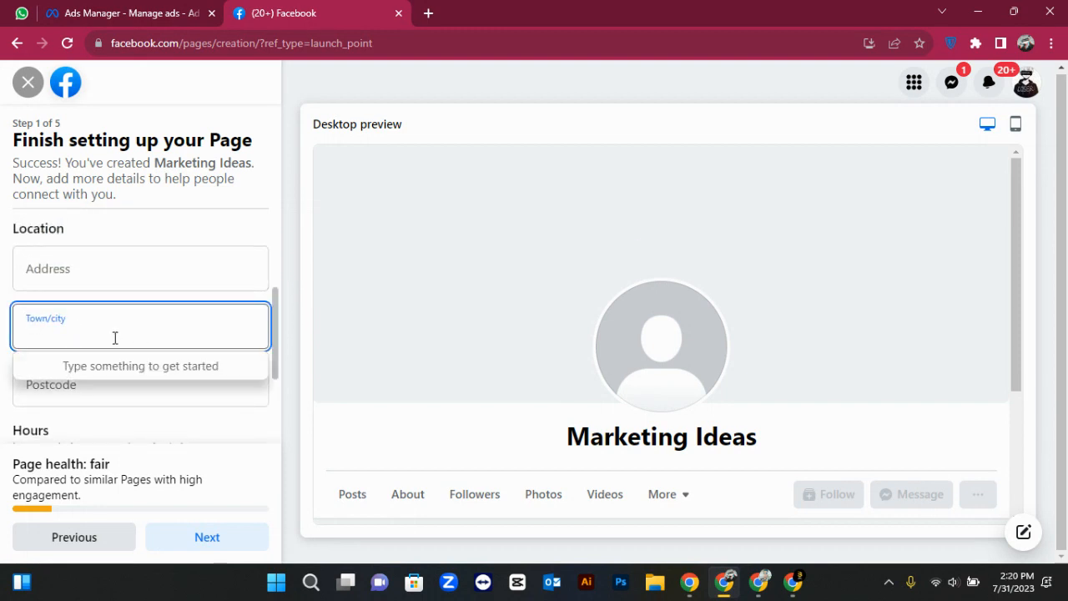
text(isla)
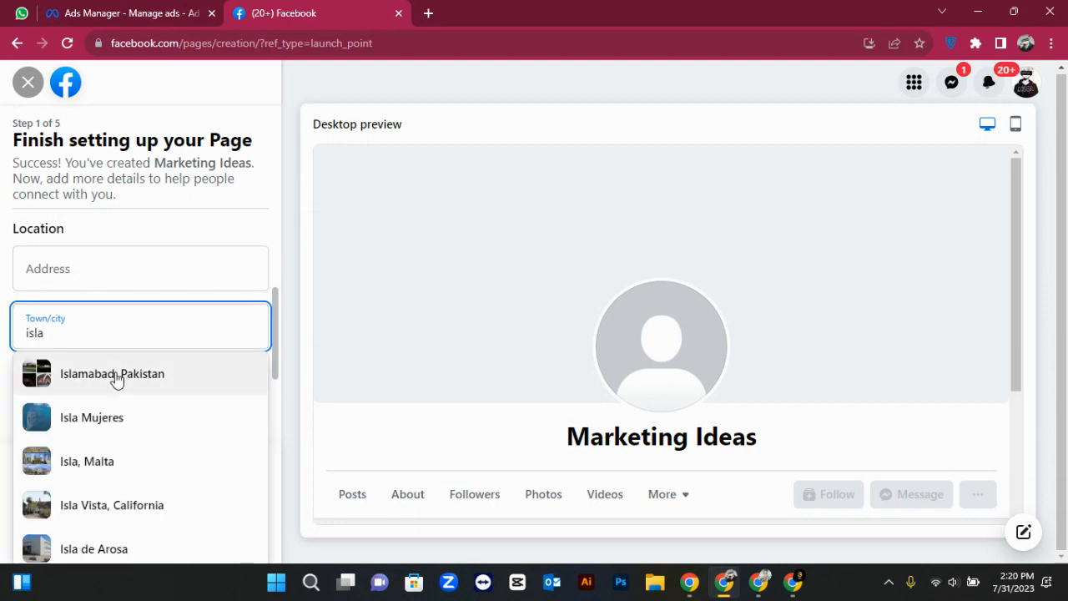
click(117, 377)
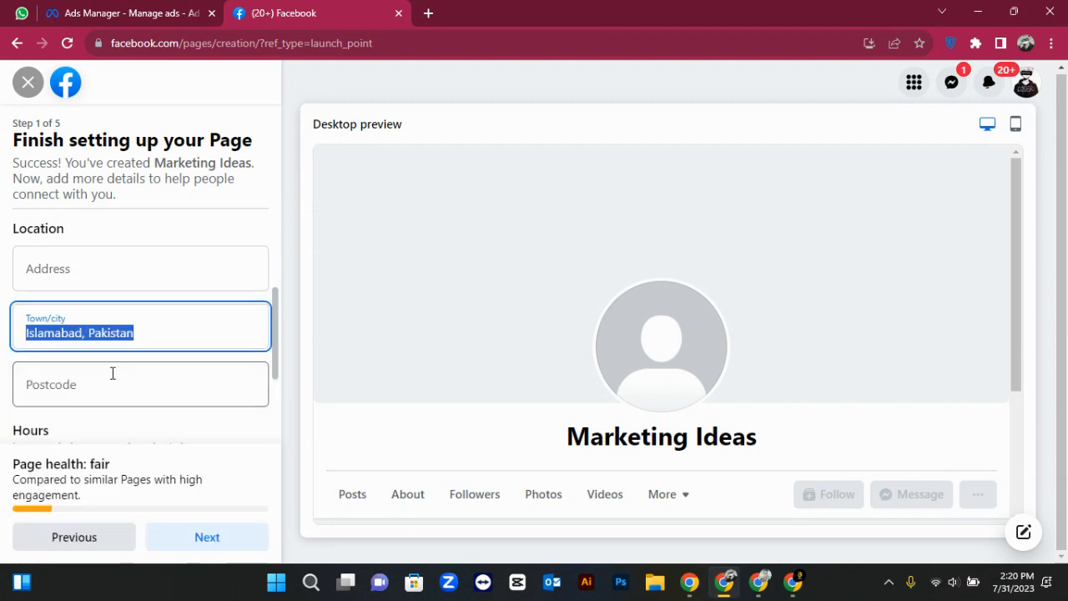
click(105, 373)
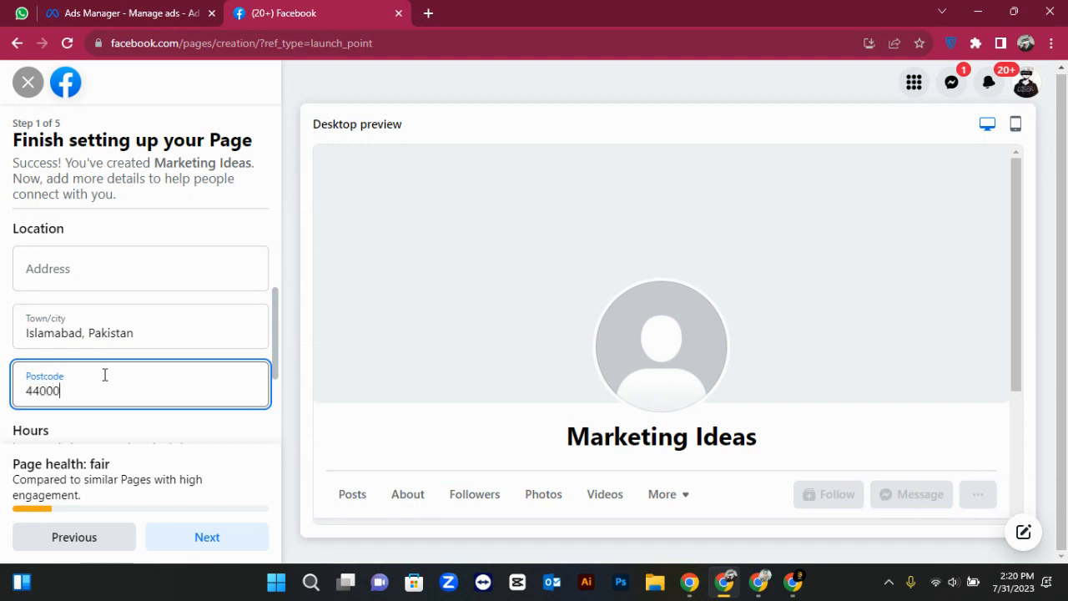
click(137, 360)
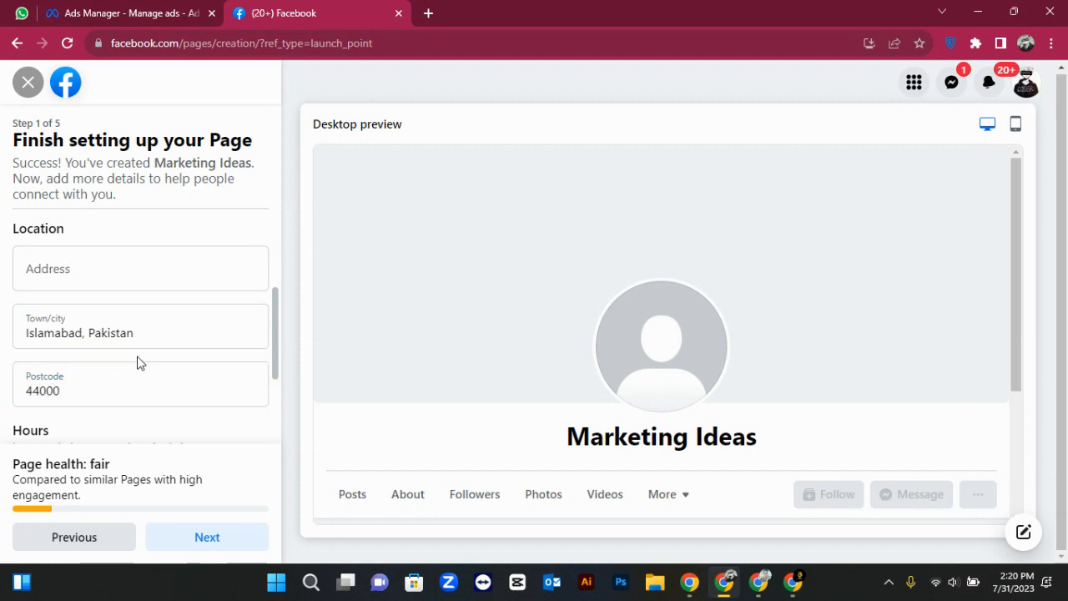
Search Google in a new tab for the Islamabad postal code
click(430, 11)
text(i)
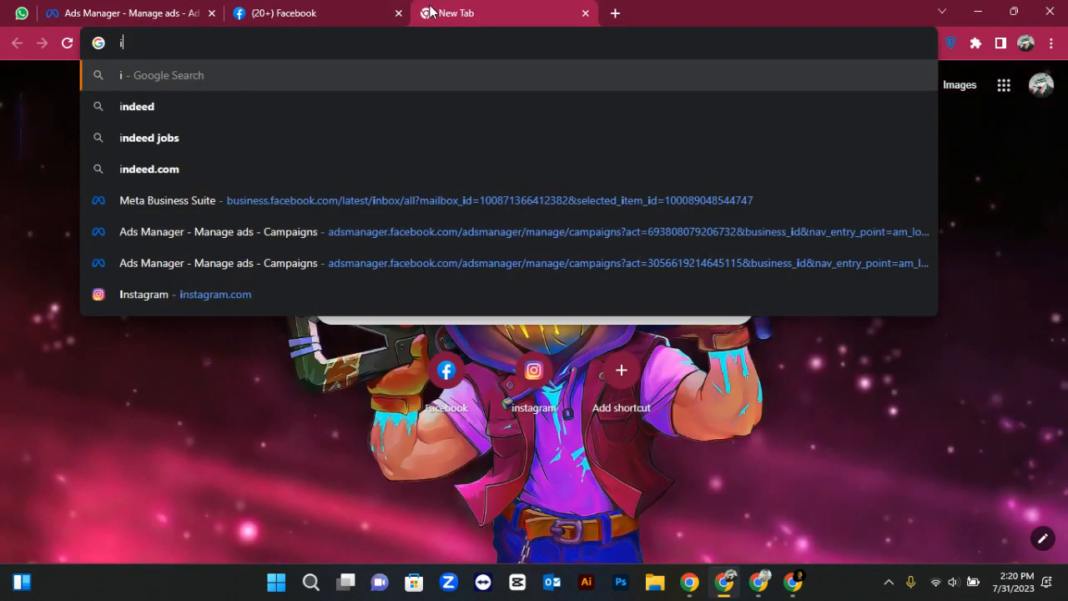
text(slamabad [)
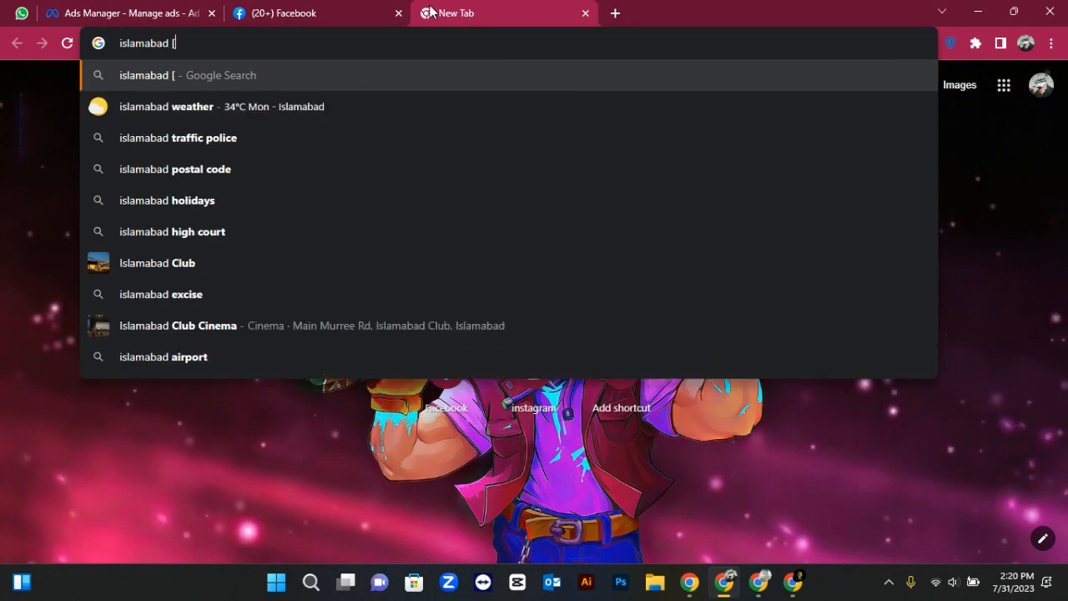
key(BackSpace)
text(postal code)
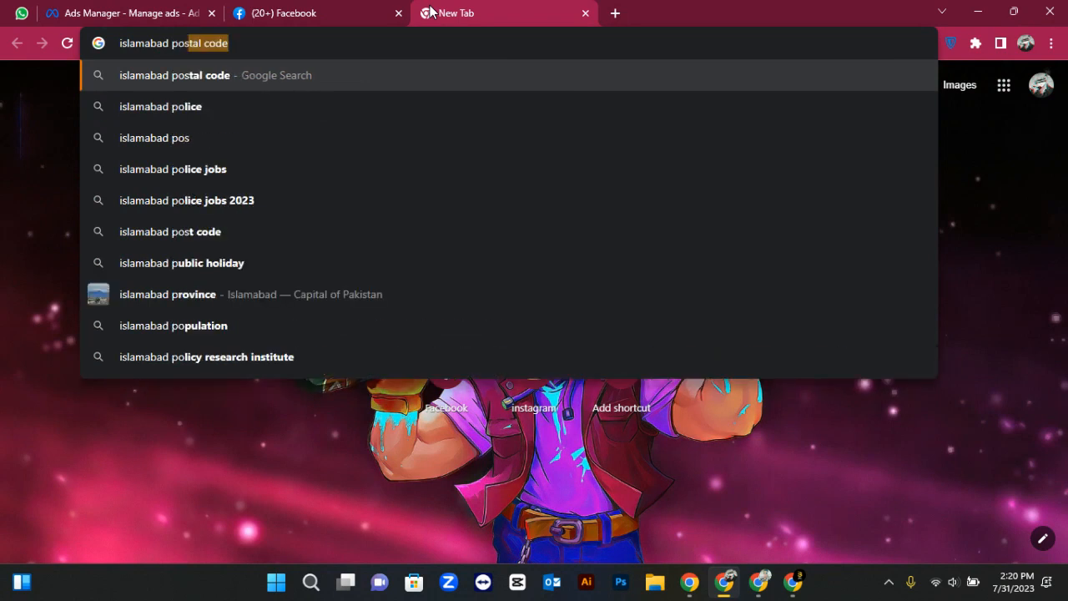
key(Return)
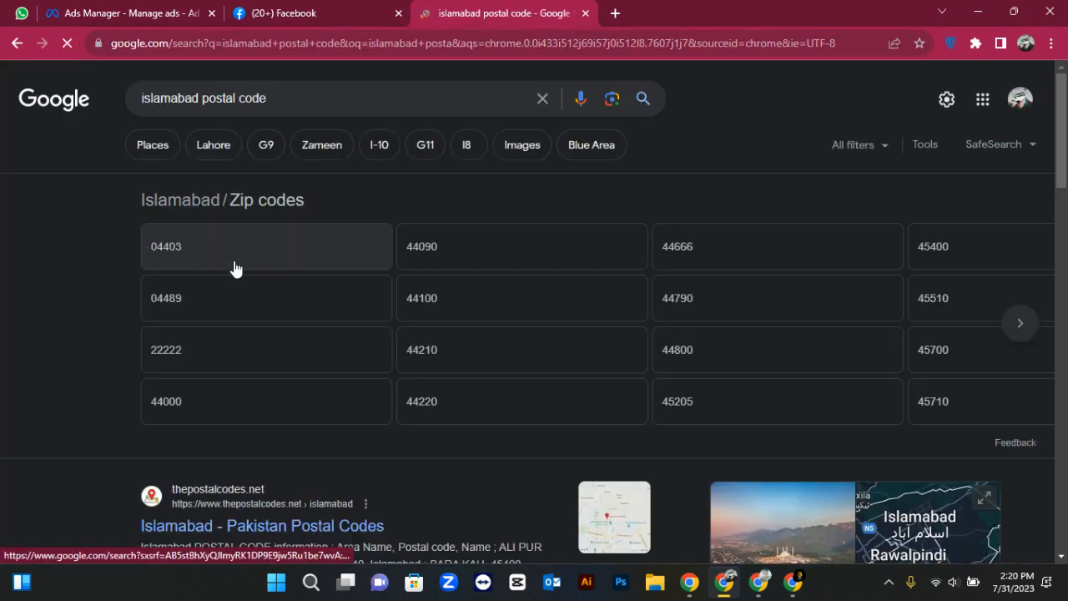
Look up the I-10 sector's postal code 44800, then go back to the Ads Manager tab
double_click(185, 100)
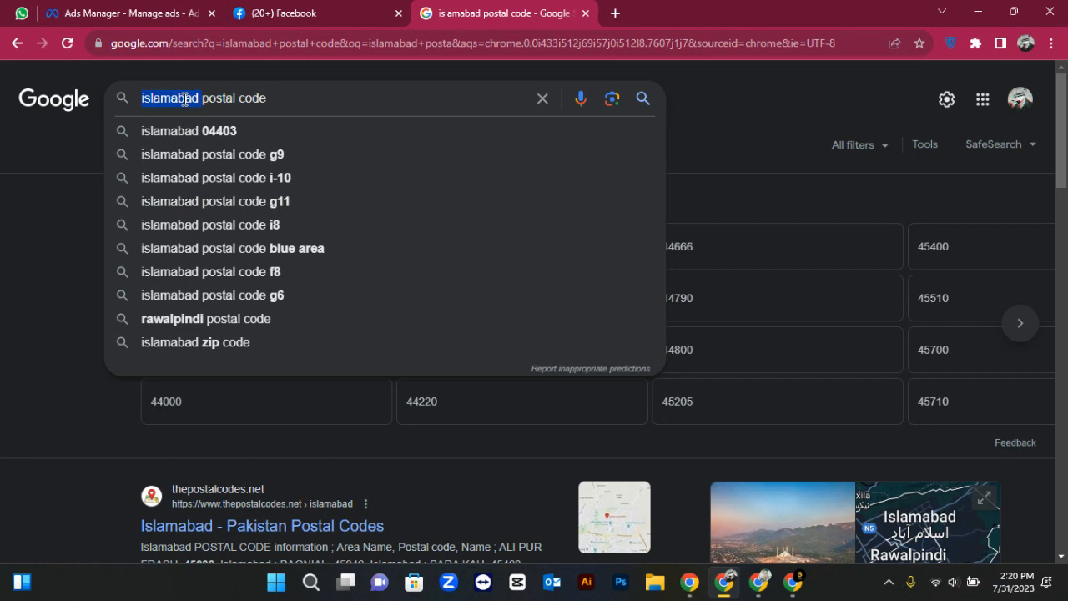
click(265, 182)
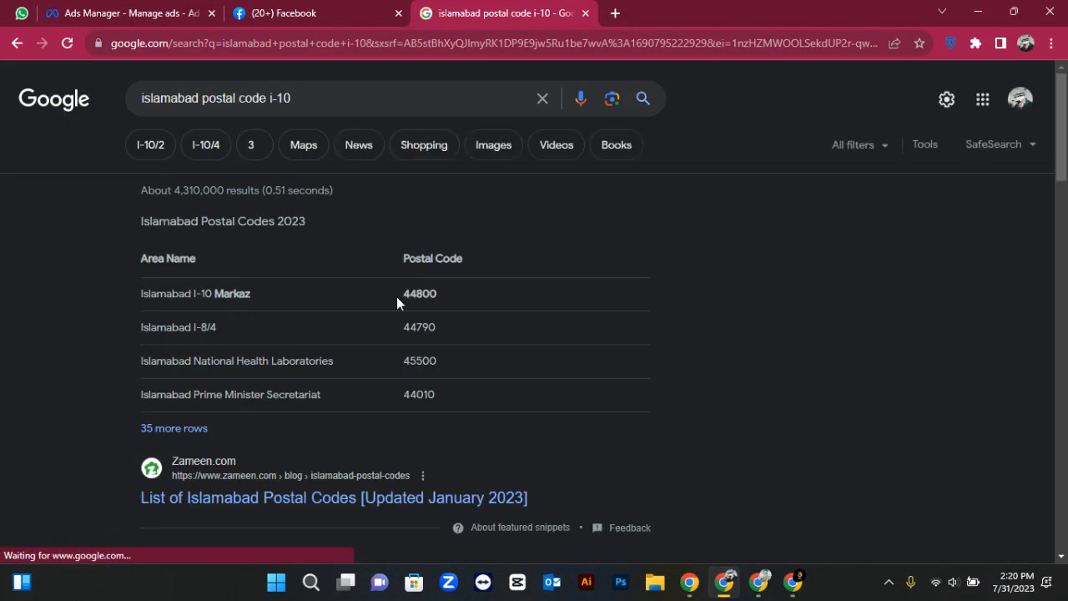
drag(249, 294, 211, 327)
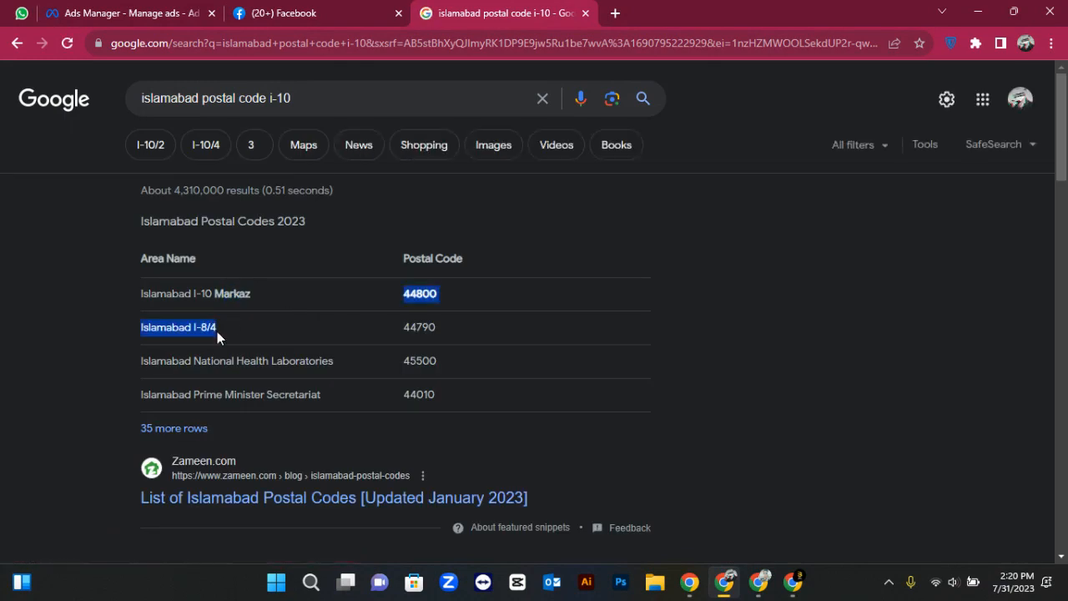
click(411, 302)
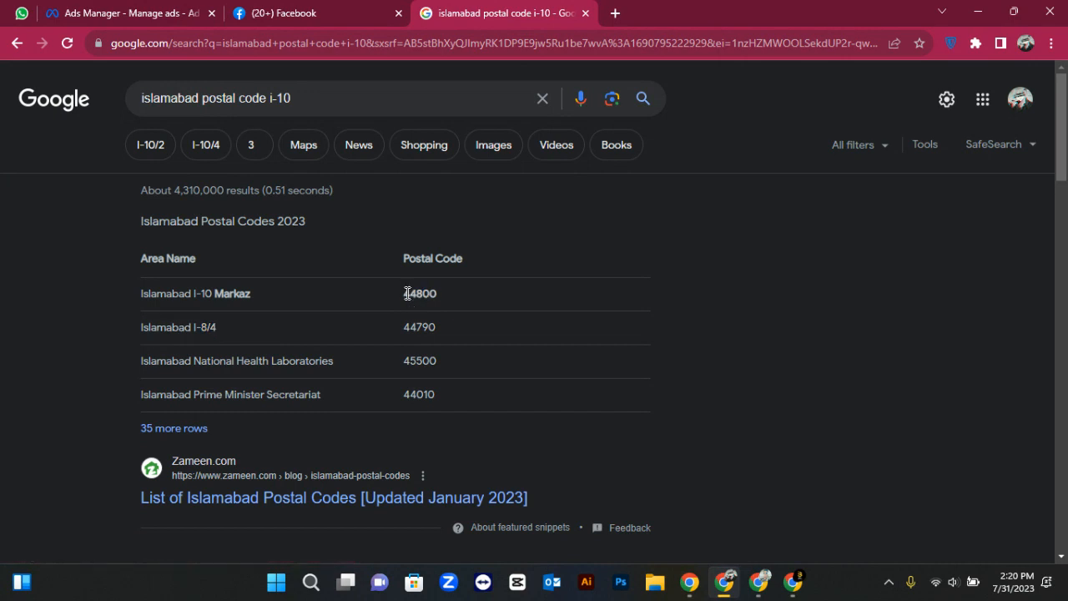
click(170, 10)
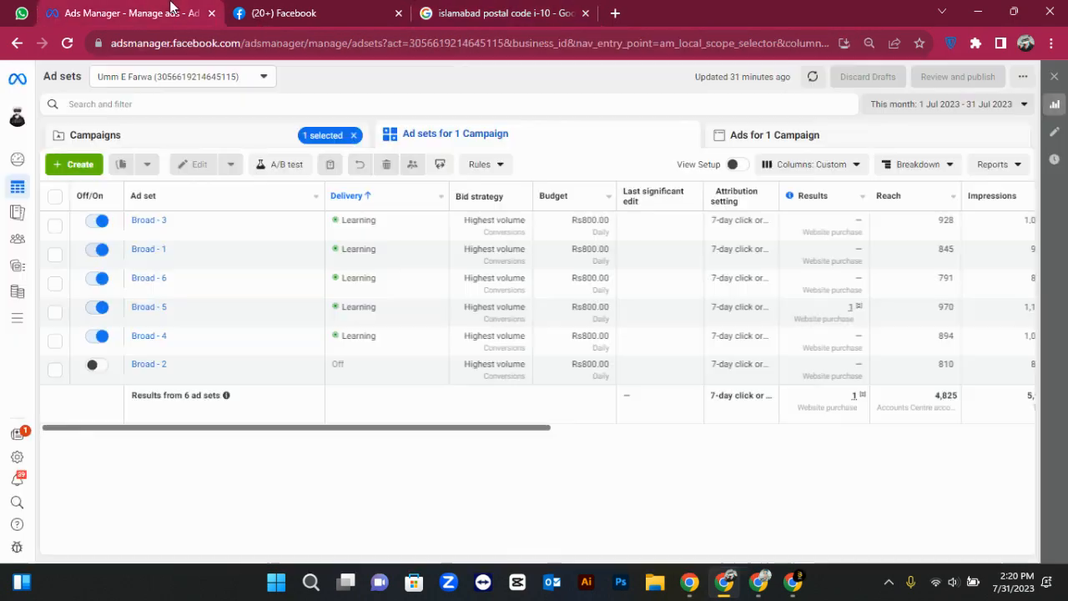
Save Open at selected hours for the Page, with Monday from 00:45 to 02:00
click(340, 10)
scroll(159, 302, down, 2)
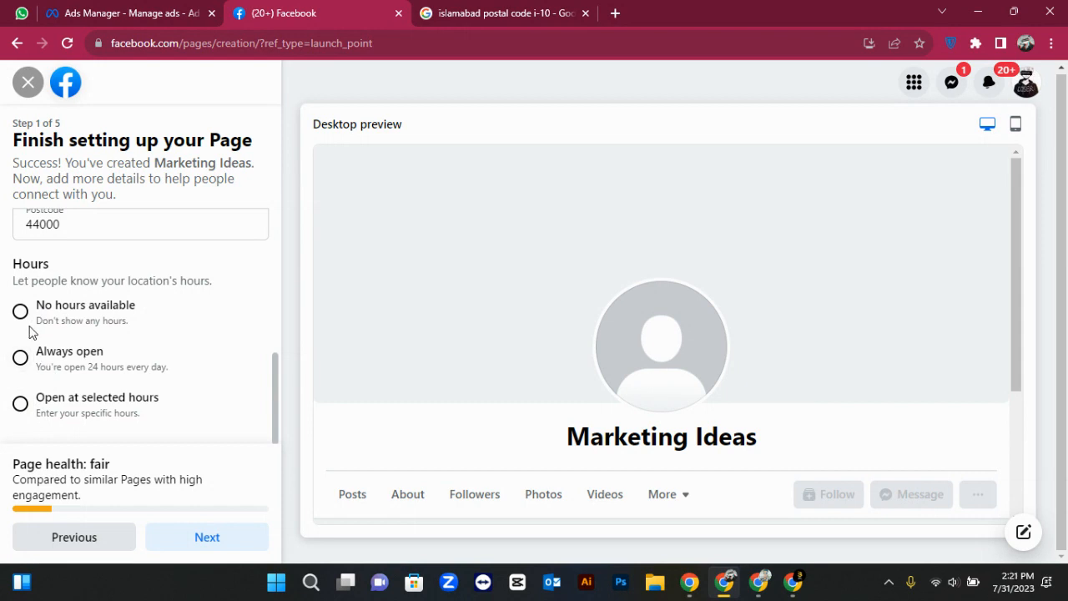
click(26, 404)
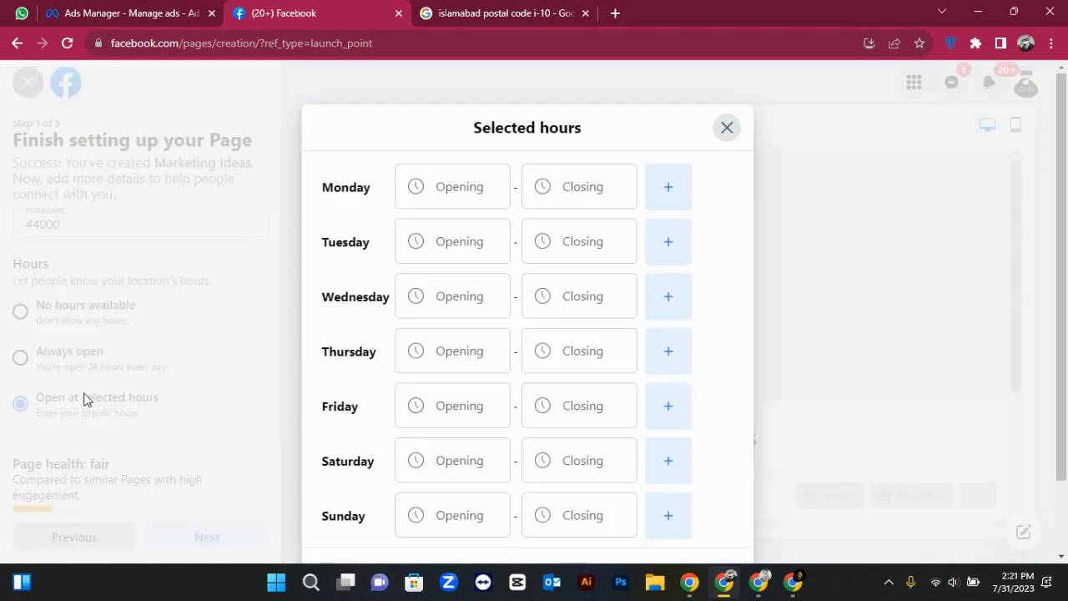
click(493, 182)
click(429, 312)
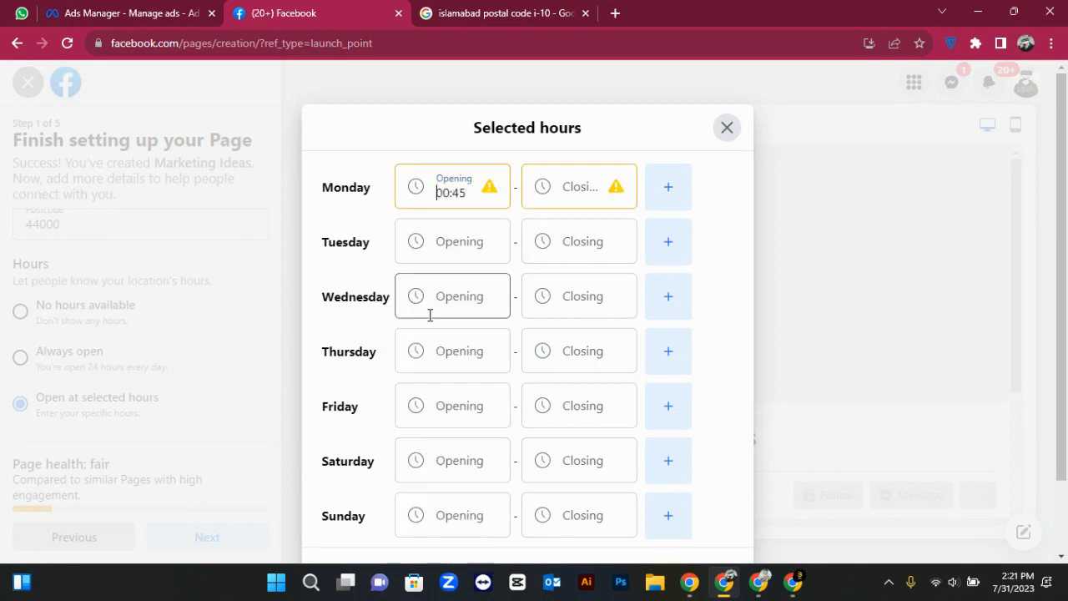
click(567, 191)
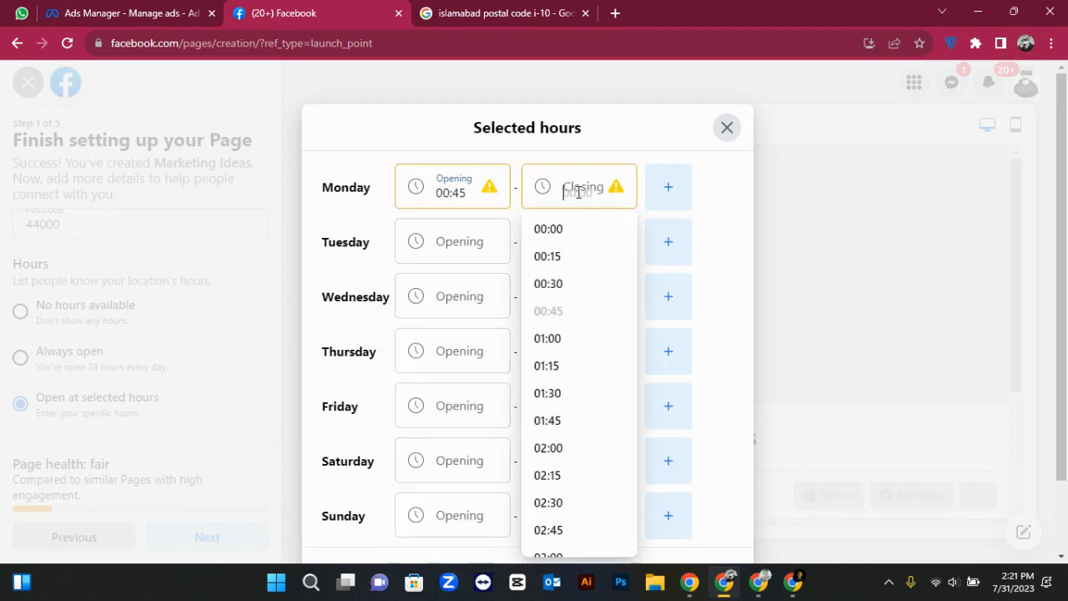
click(544, 450)
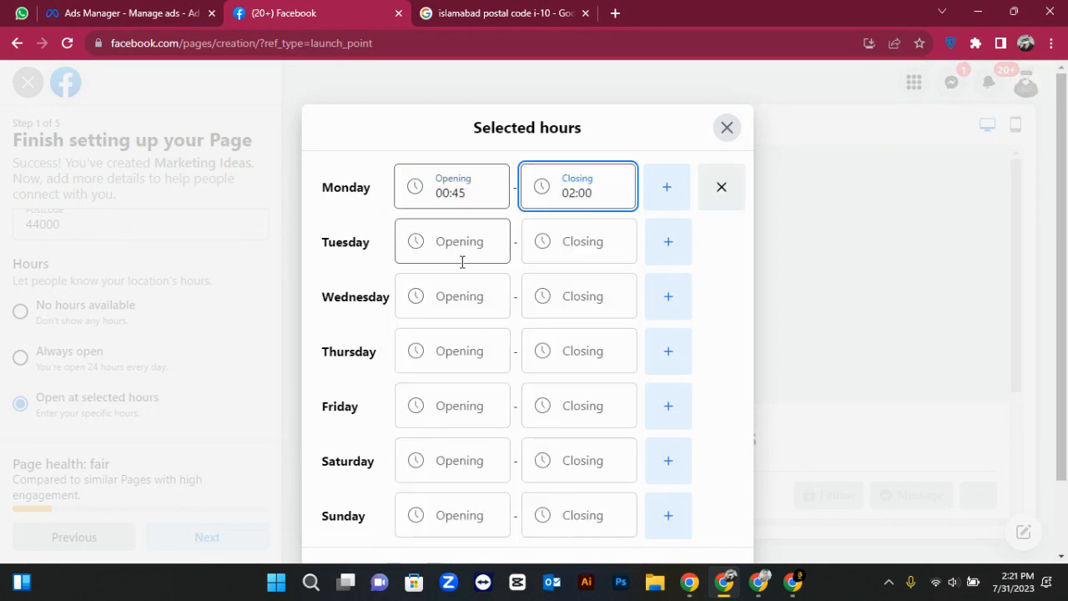
scroll(460, 348, down, 2)
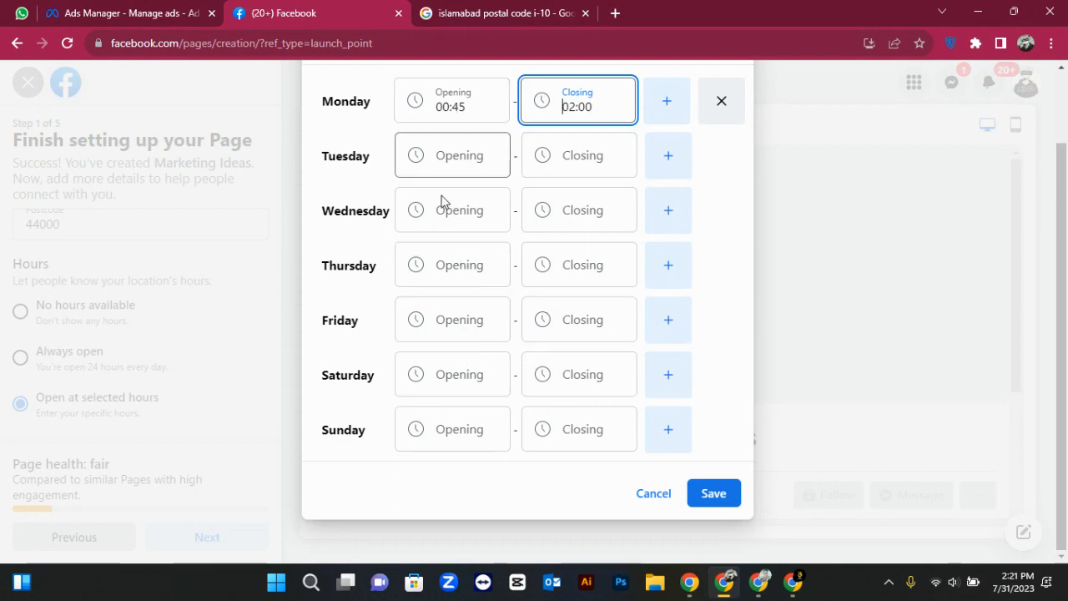
click(714, 494)
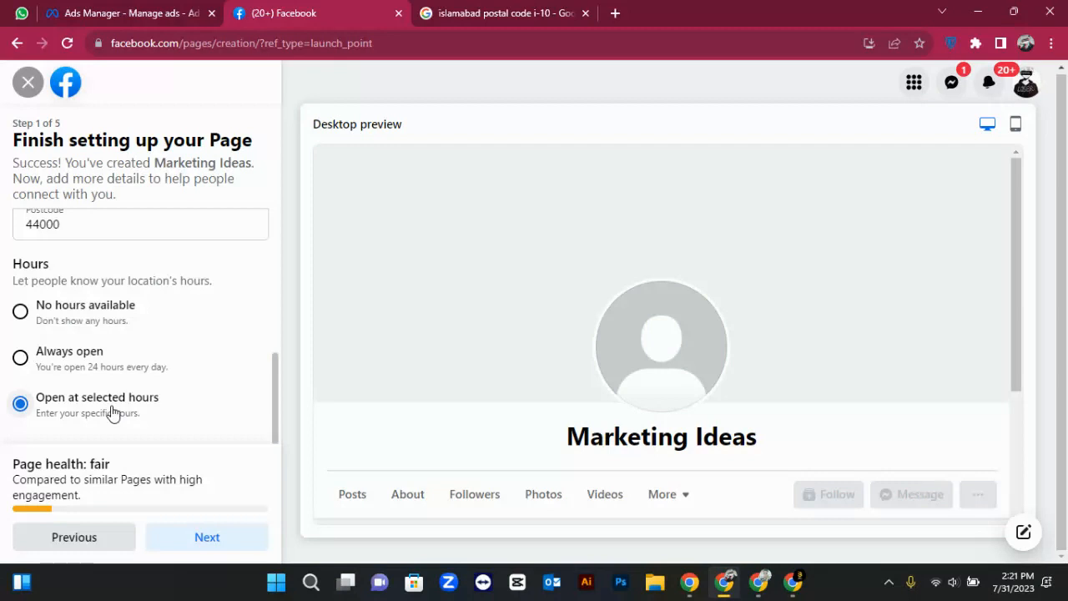
Submit setup step 1 to advance to Step 2, Customise your Page
scroll(374, 413, down, 3)
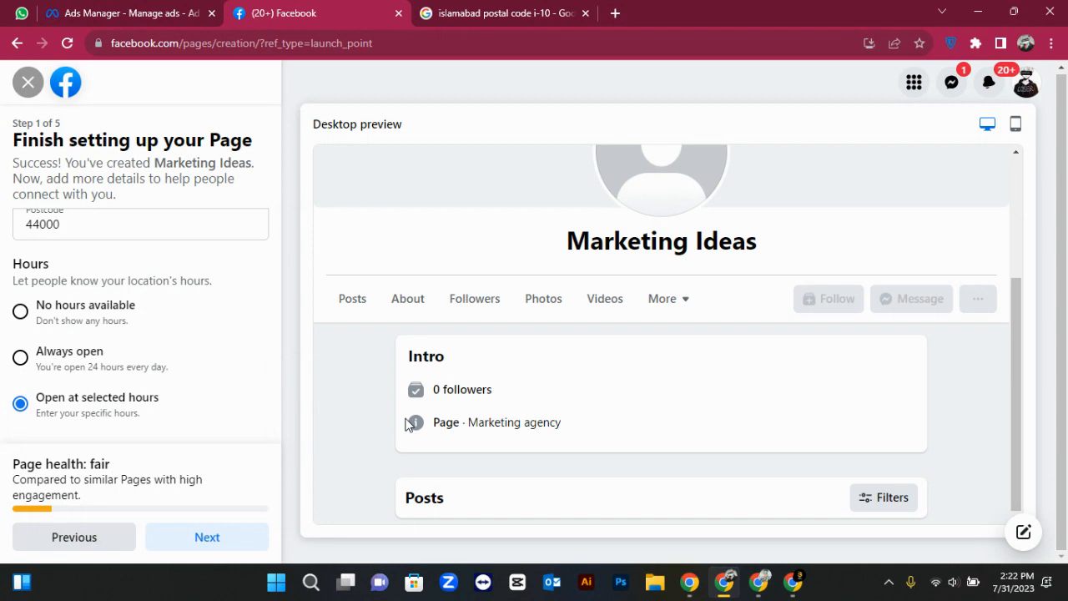
scroll(142, 436, up, 4)
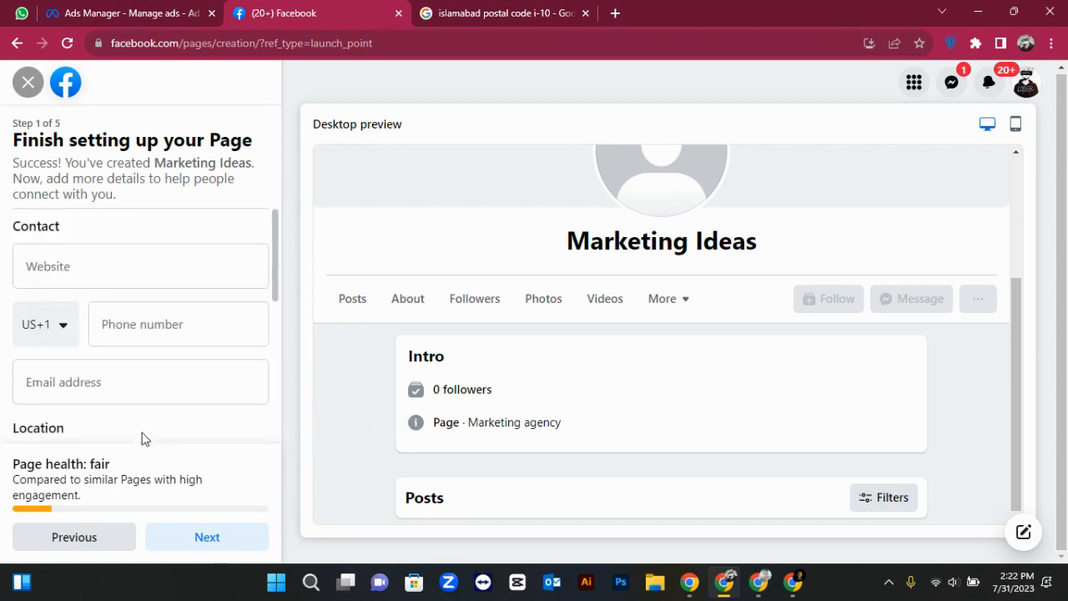
scroll(143, 436, down, 4)
click(175, 536)
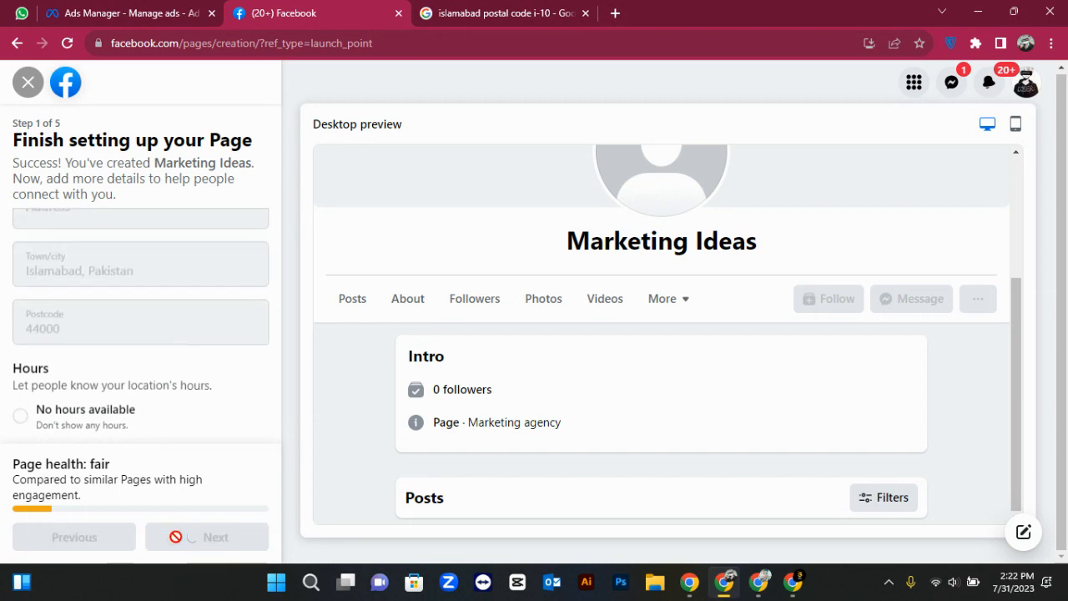
scroll(177, 365, down, 1)
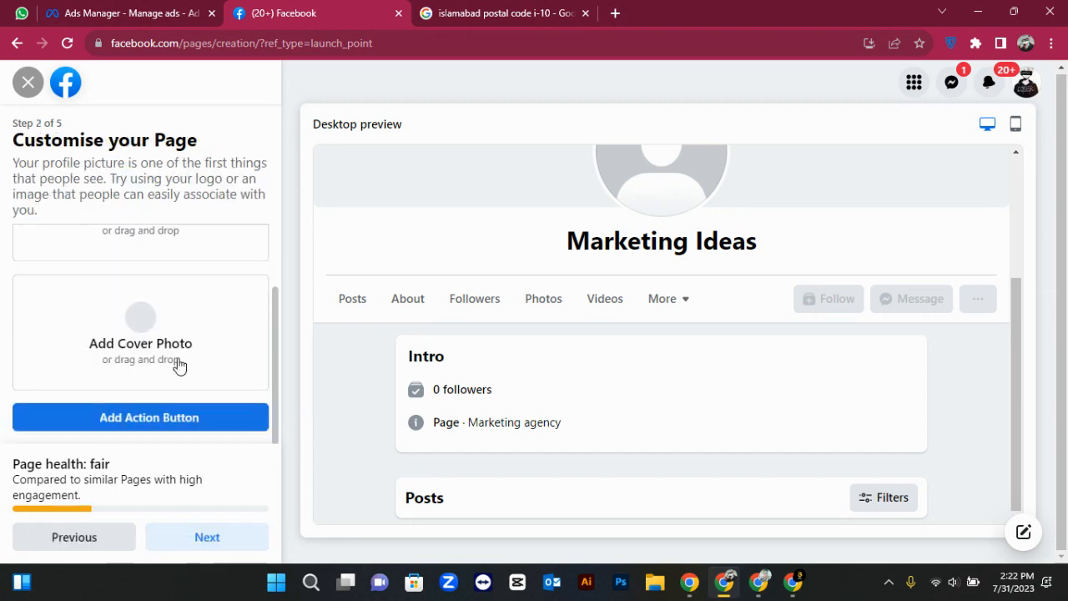
scroll(177, 364, up, 1)
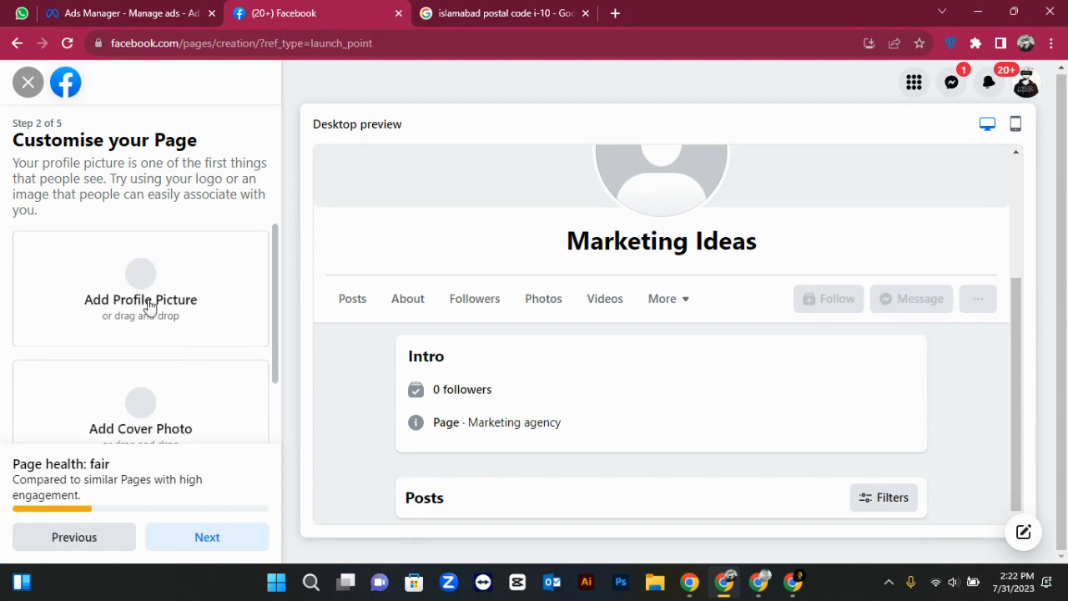
scroll(163, 392, down, 1)
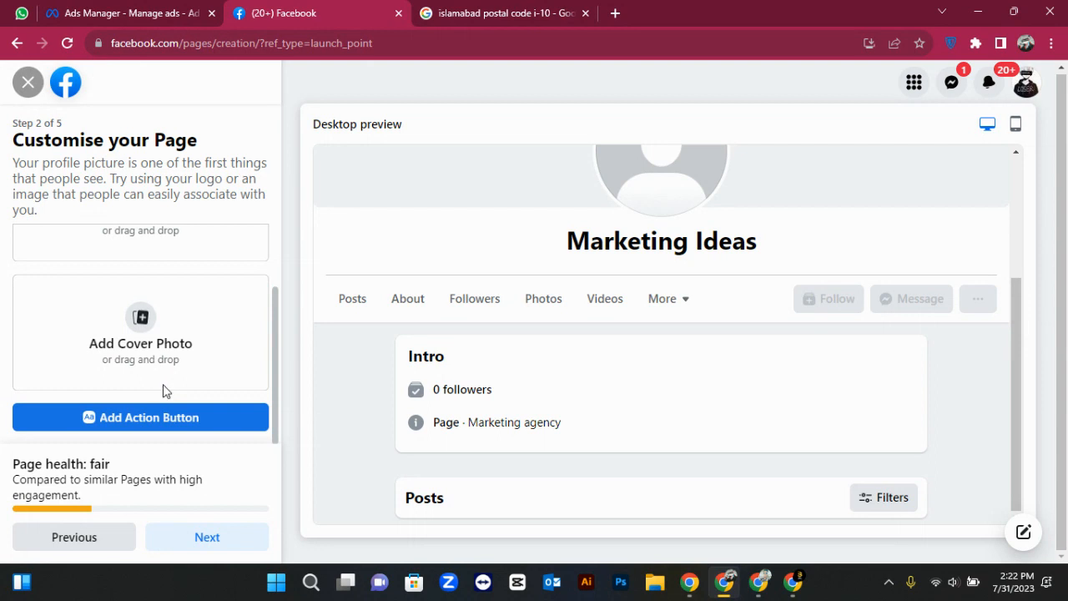
scroll(164, 392, up, 1)
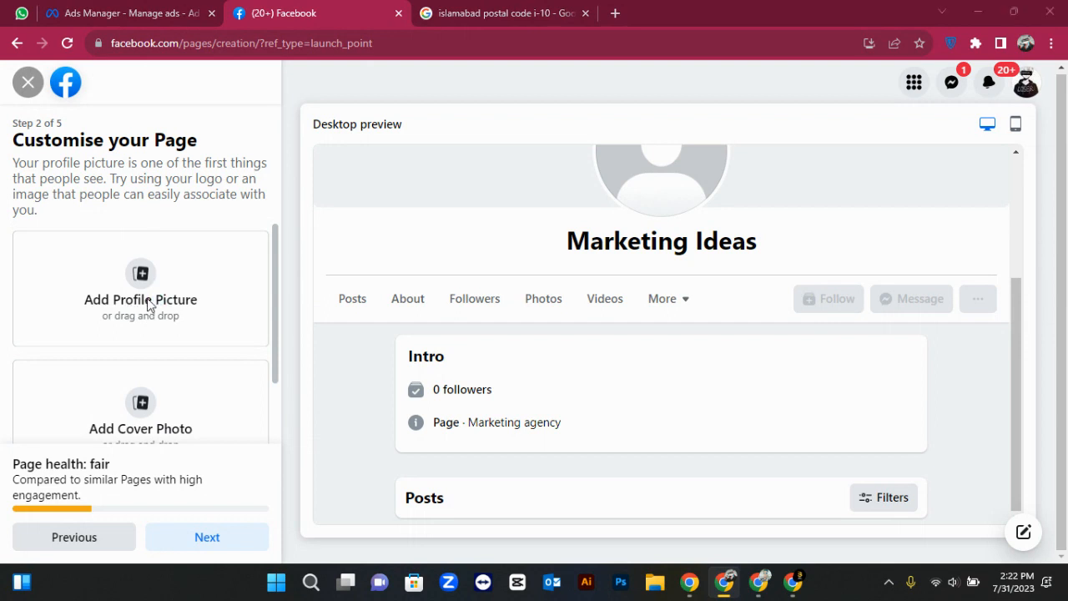
click(148, 302)
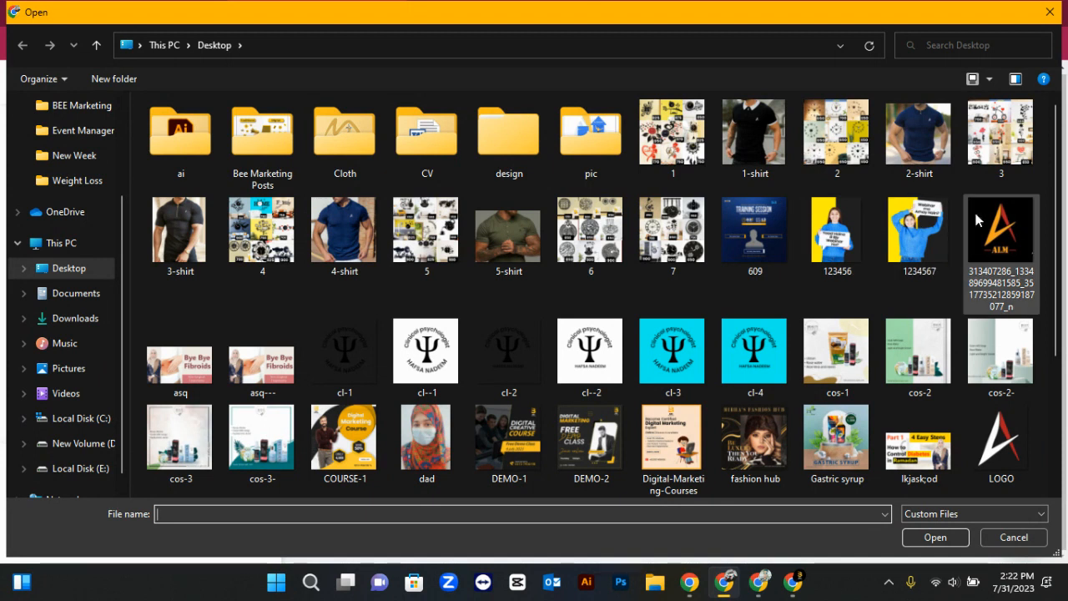
double_click(834, 241)
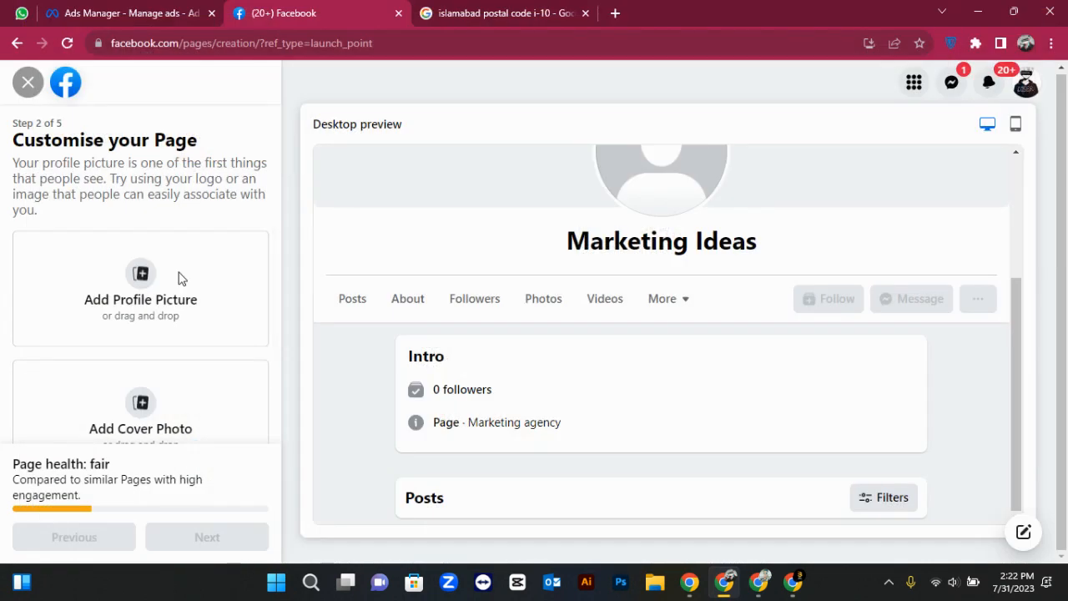
Use the diabetes in Ramadan image lkjask;od as the cover photo
click(146, 403)
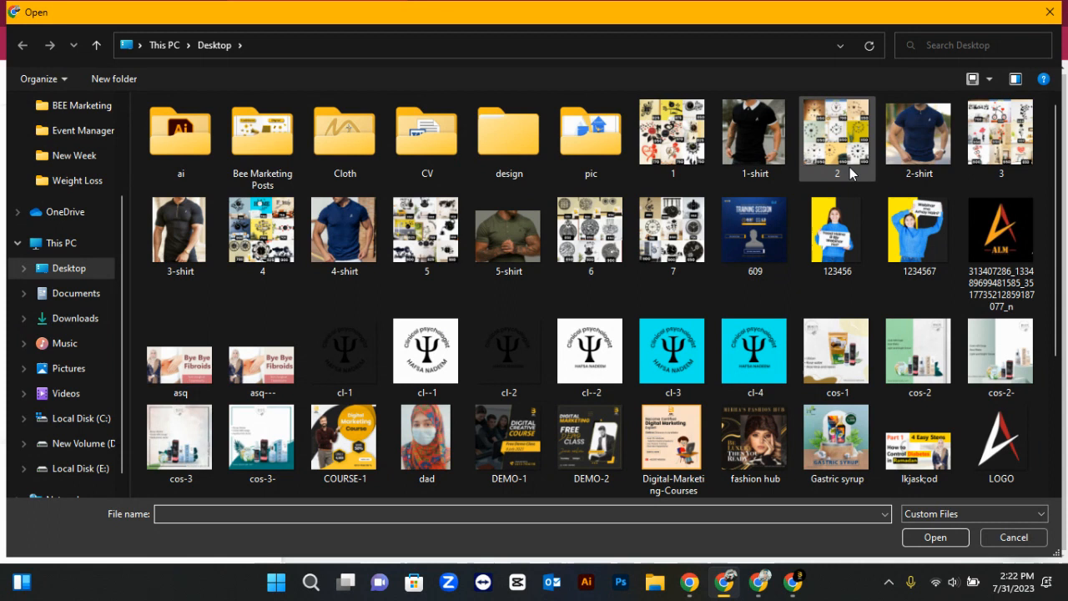
double_click(923, 444)
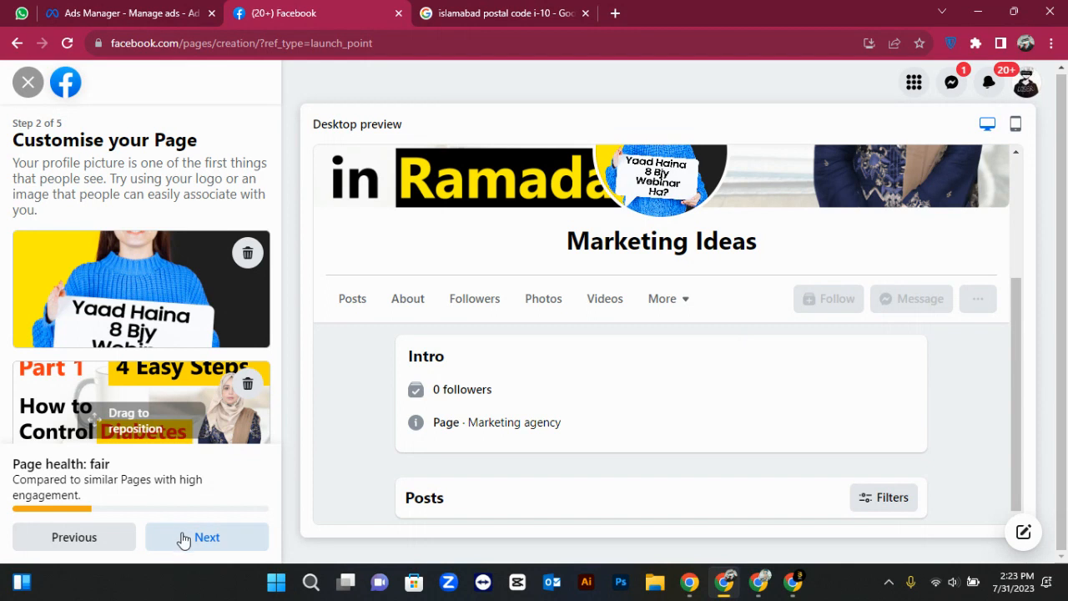
scroll(151, 403, down, 1)
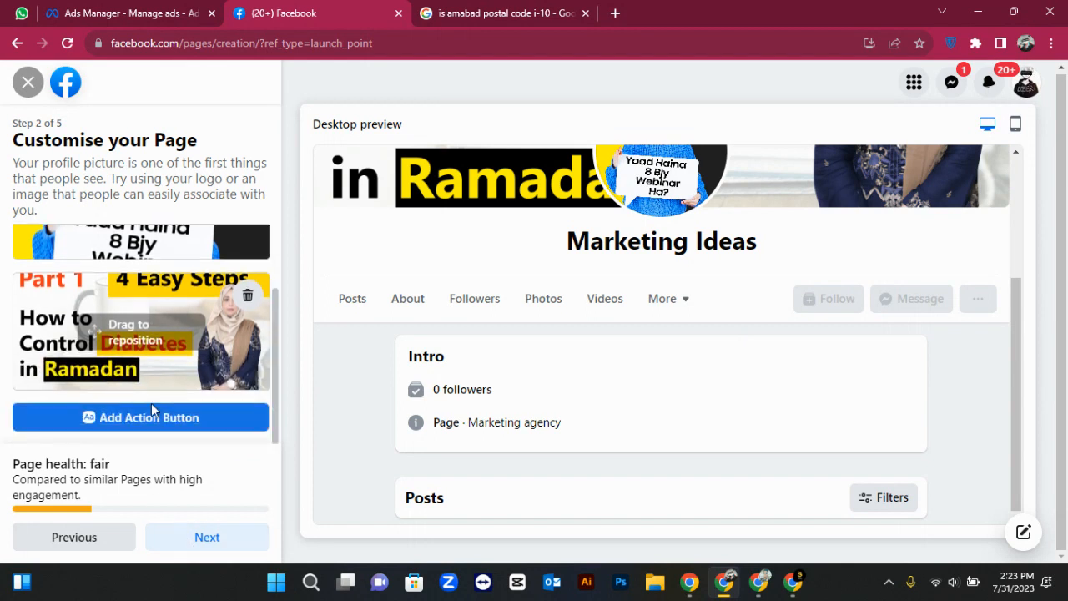
Add an action button, initially trying Call now with its phone number form
click(158, 422)
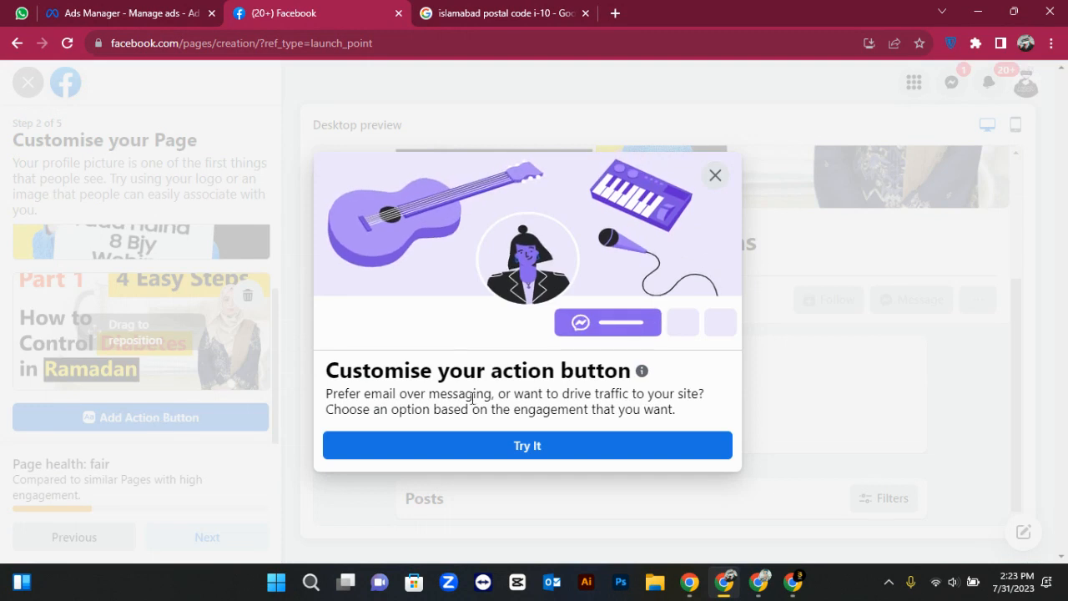
click(492, 444)
scroll(470, 293, down, 1)
scroll(470, 285, down, 3)
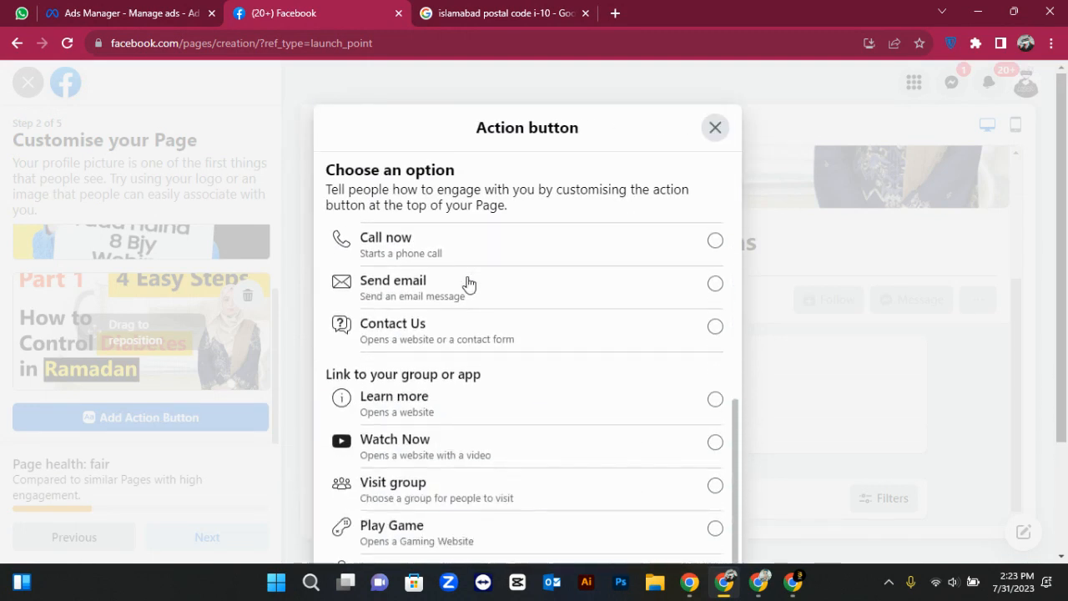
scroll(470, 285, up, 4)
scroll(469, 286, up, 2)
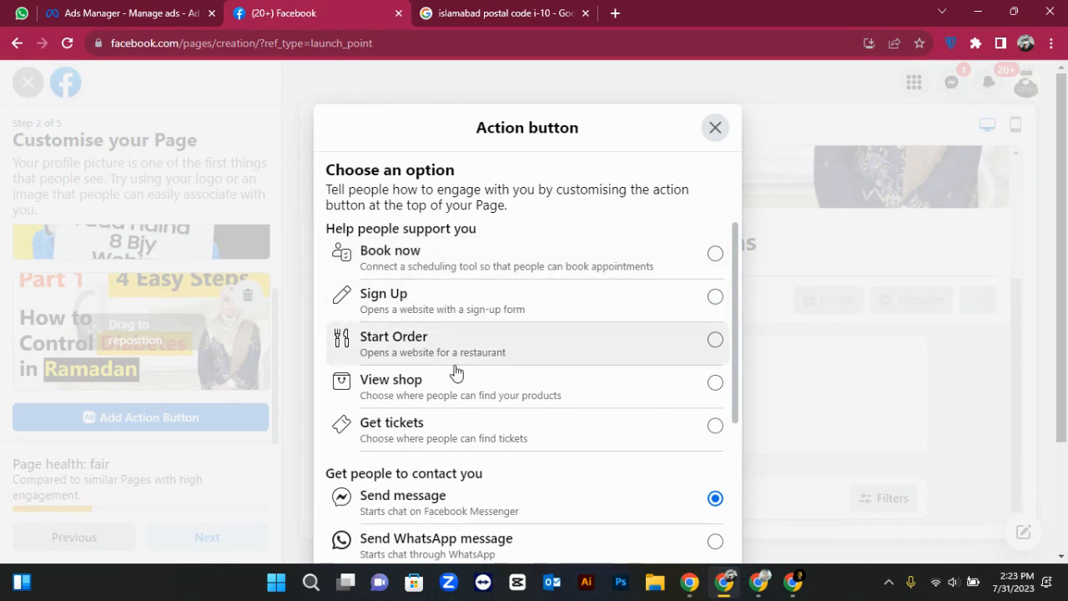
scroll(455, 372, down, 5)
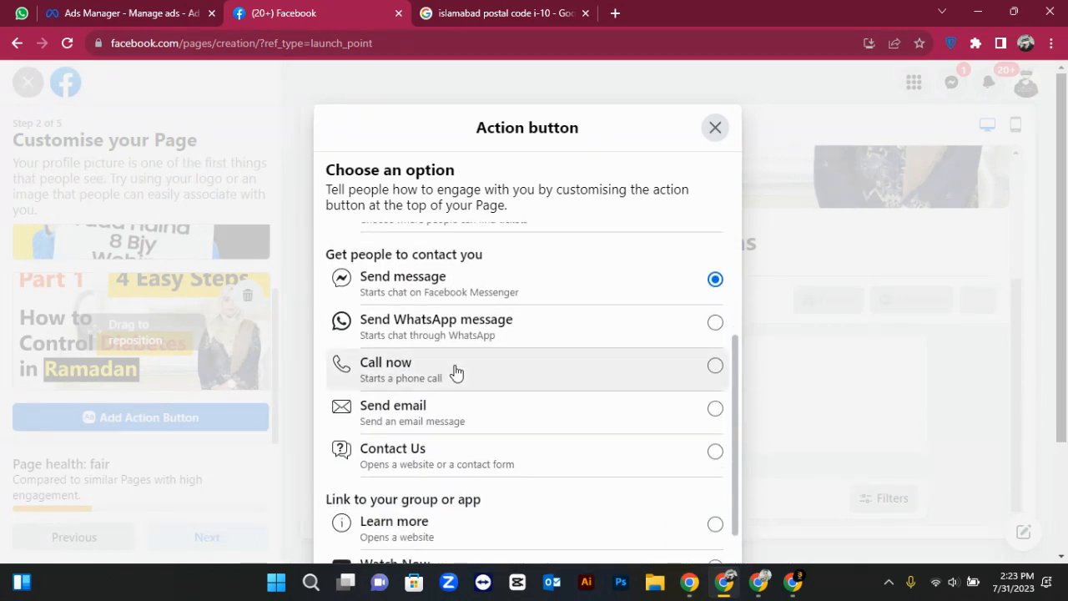
scroll(456, 373, up, 1)
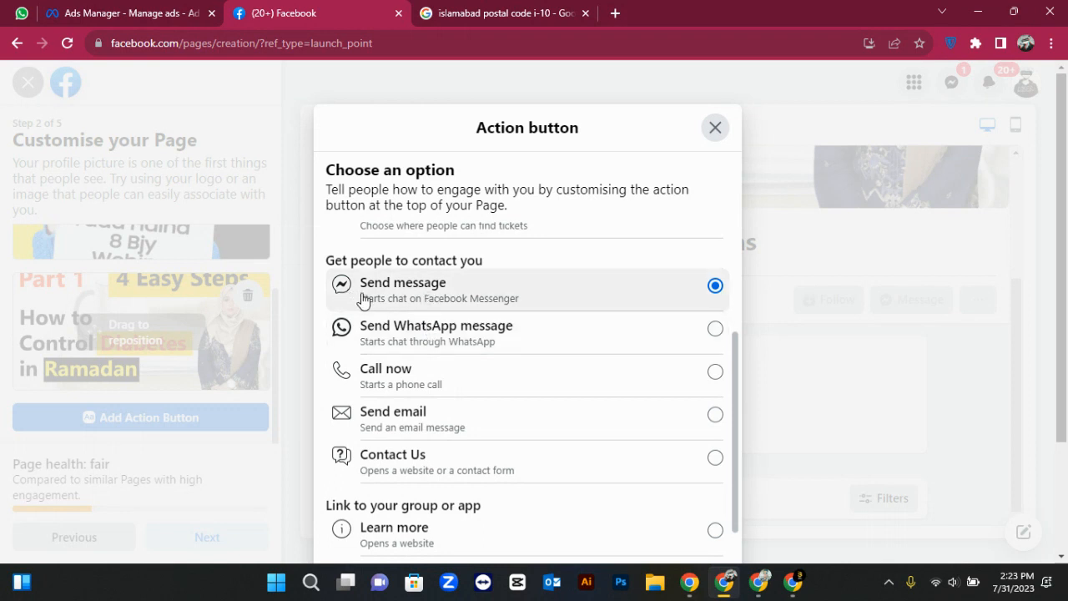
click(393, 389)
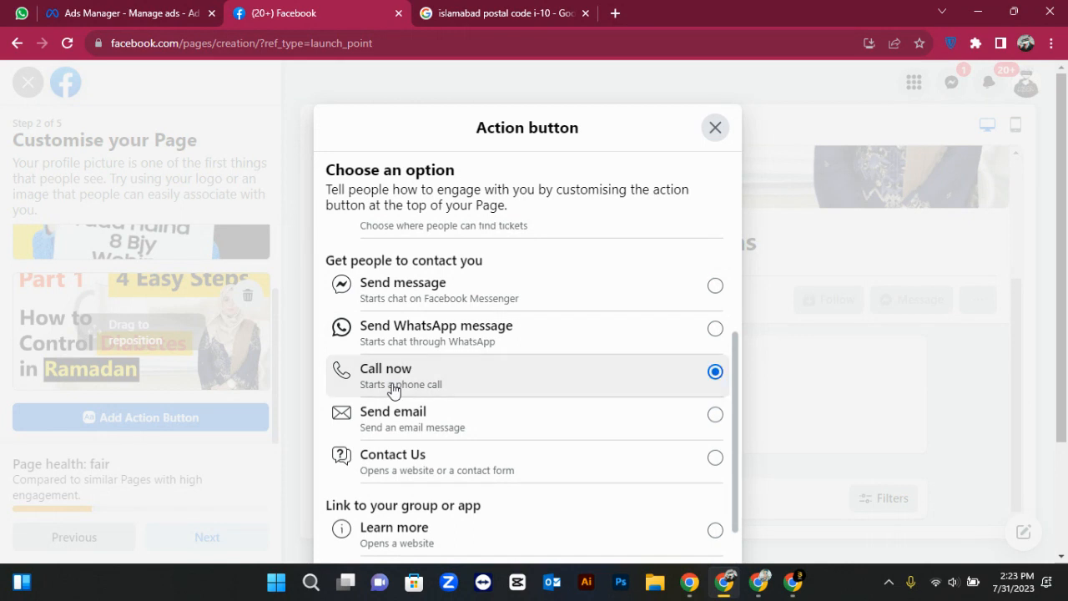
scroll(393, 389, down, 2)
scroll(394, 388, up, 3)
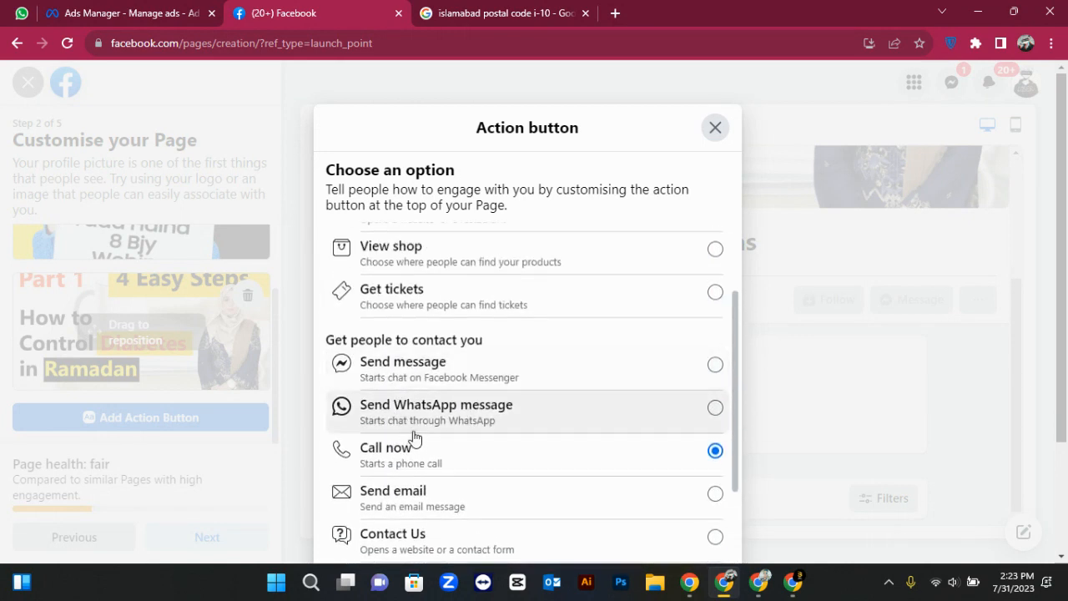
scroll(415, 437, down, 3)
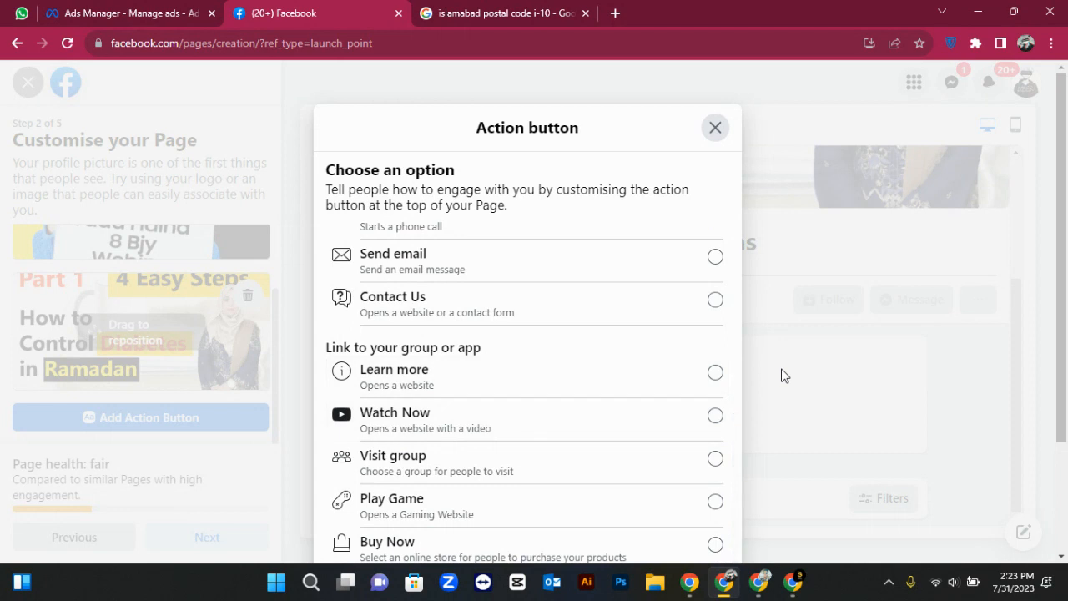
scroll(785, 376, down, 2)
scroll(606, 351, up, 4)
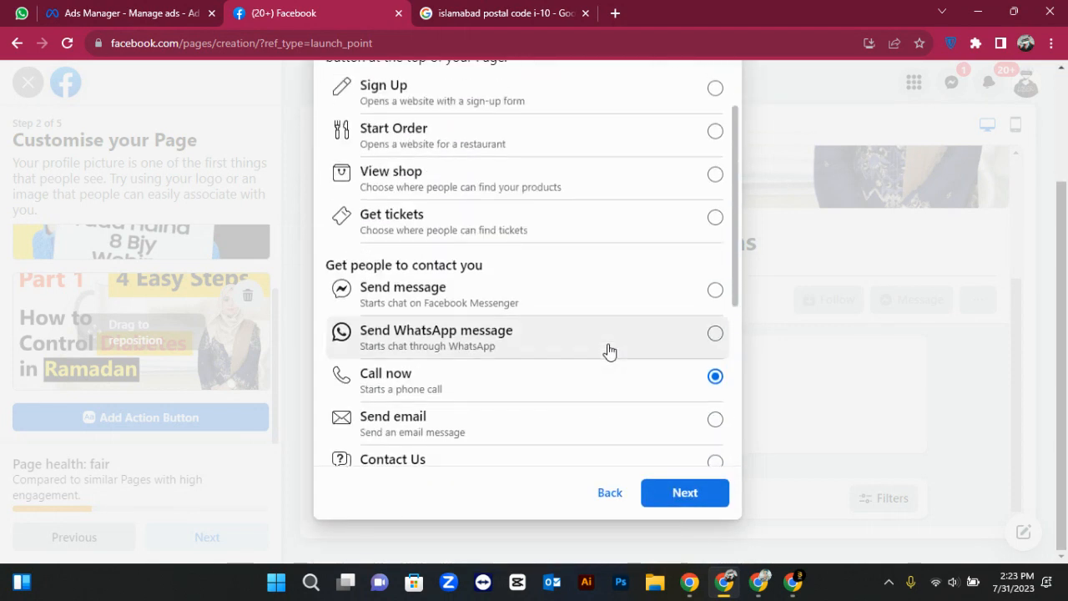
click(665, 496)
click(505, 276)
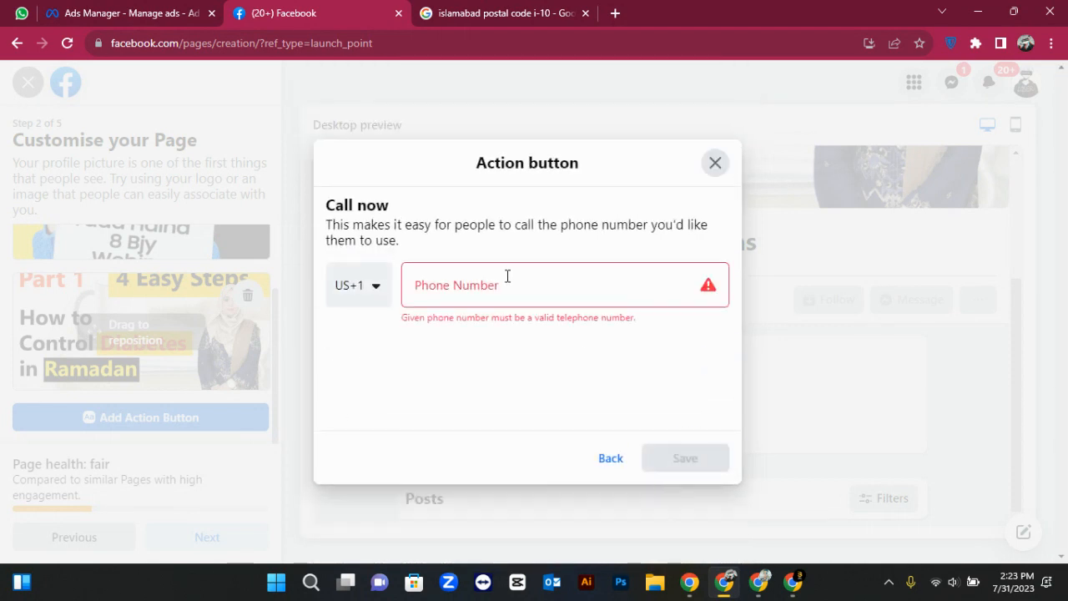
Switch the action button to Send message and save it
click(611, 459)
scroll(529, 336, up, 1)
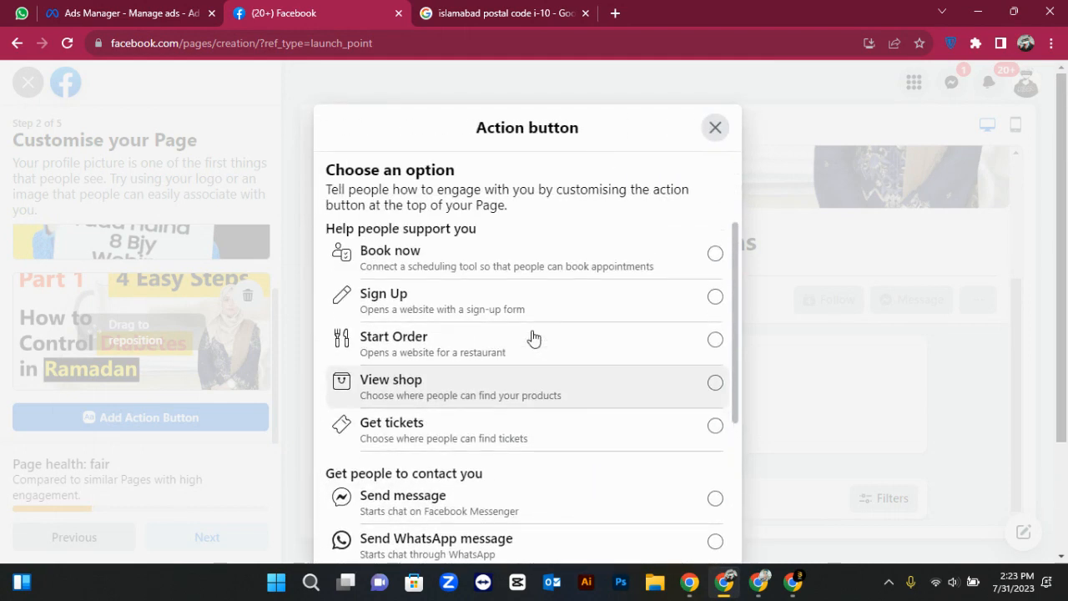
scroll(520, 338, down, 1)
click(501, 428)
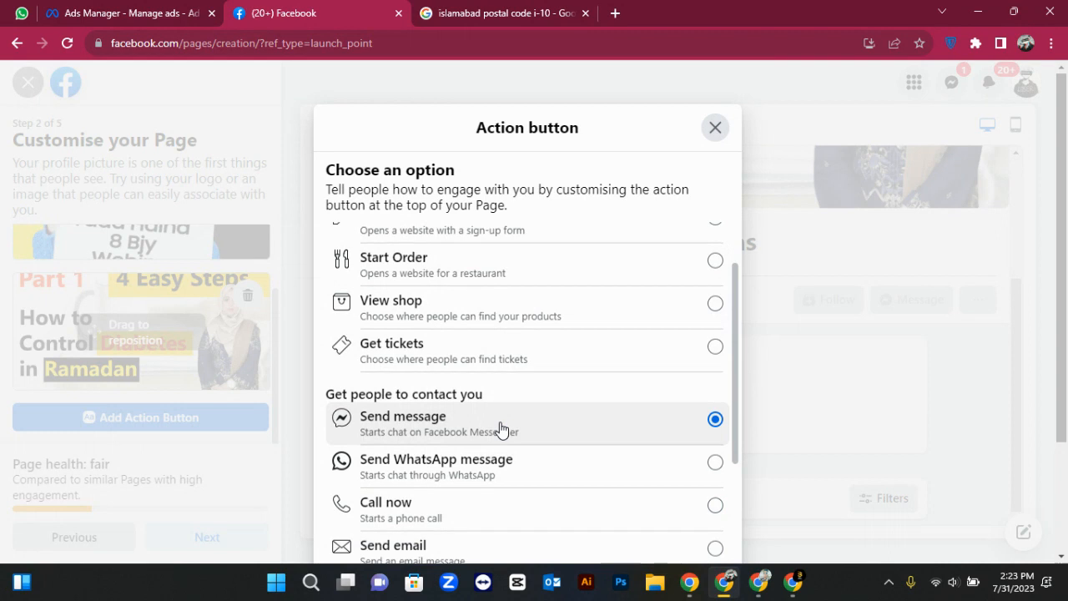
scroll(501, 428, down, 3)
scroll(853, 417, down, 2)
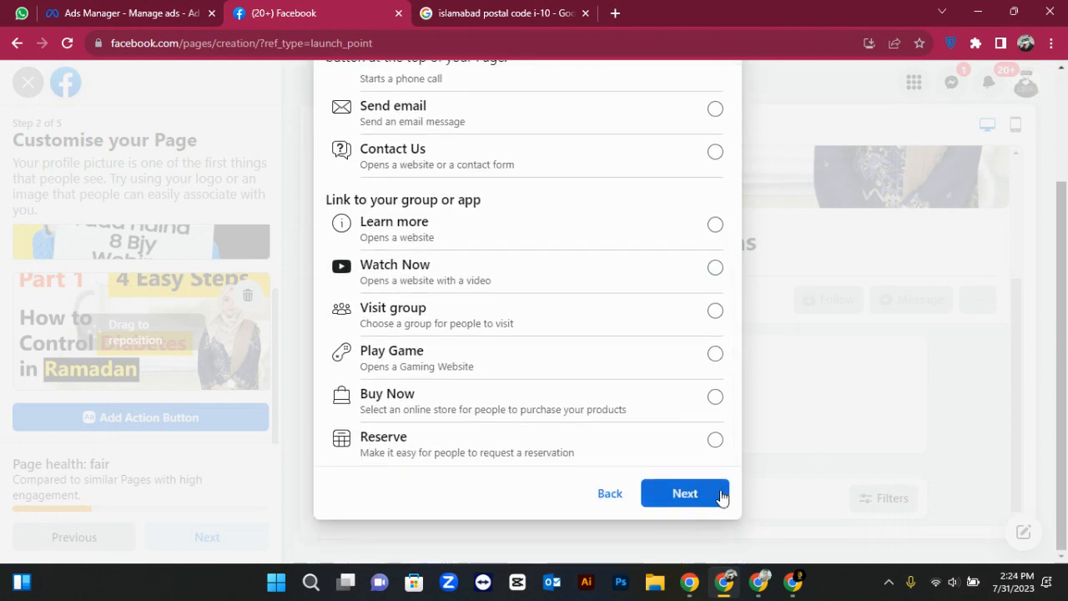
click(721, 494)
click(683, 457)
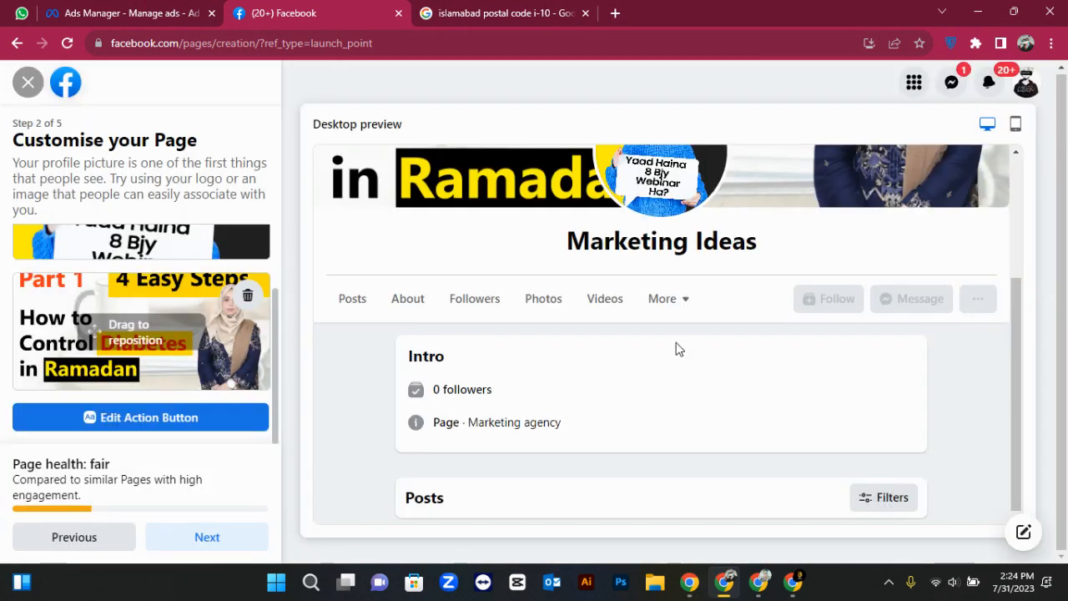
Advance through setup, skipping WhatsApp and the audience step, then finish with Done
click(237, 534)
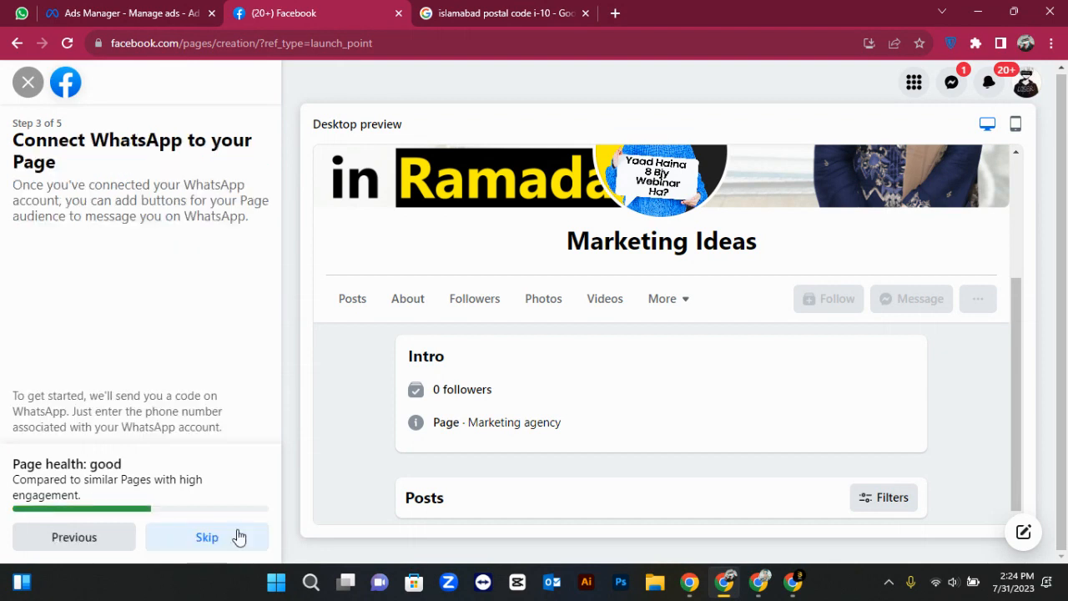
scroll(186, 367, down, 1)
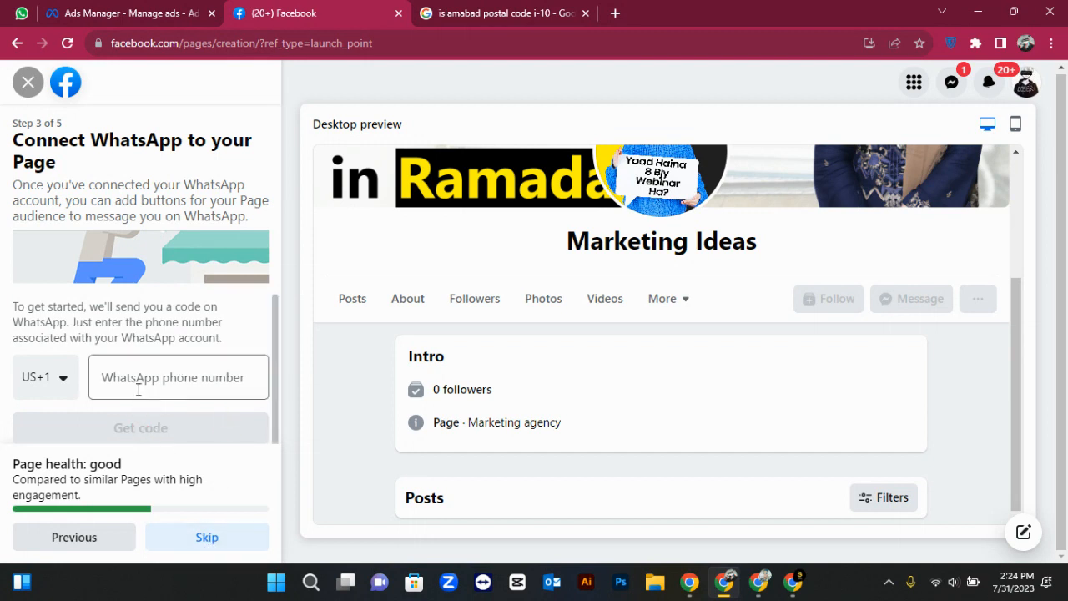
click(206, 536)
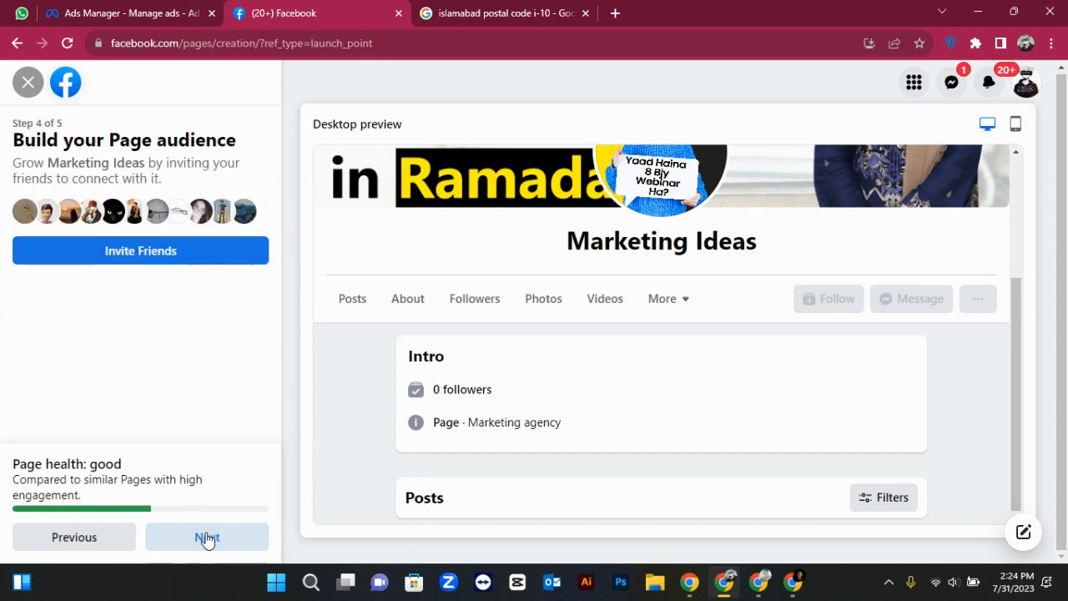
click(207, 538)
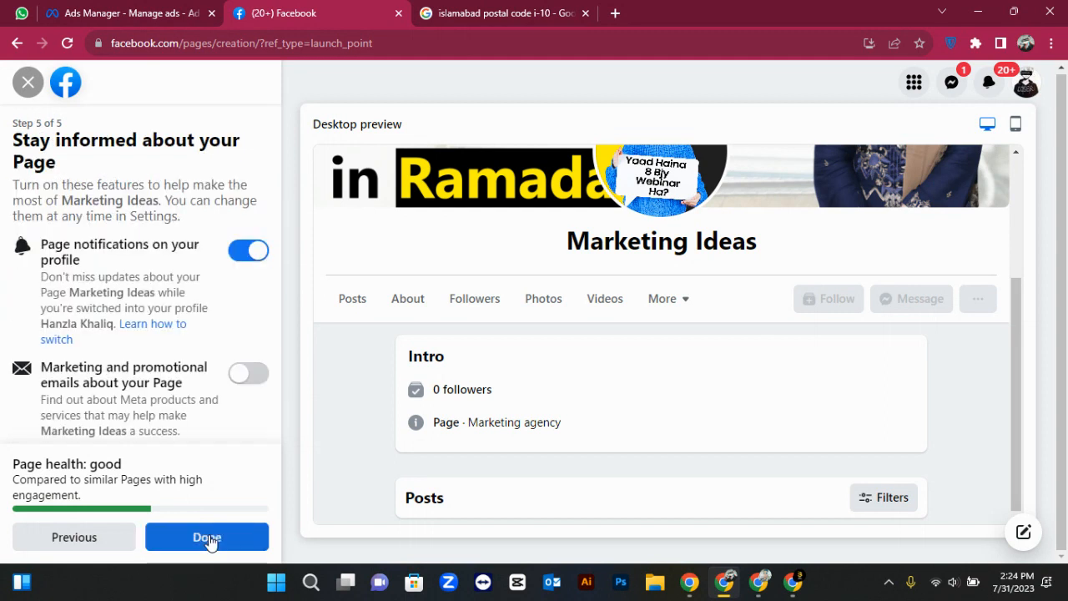
click(210, 540)
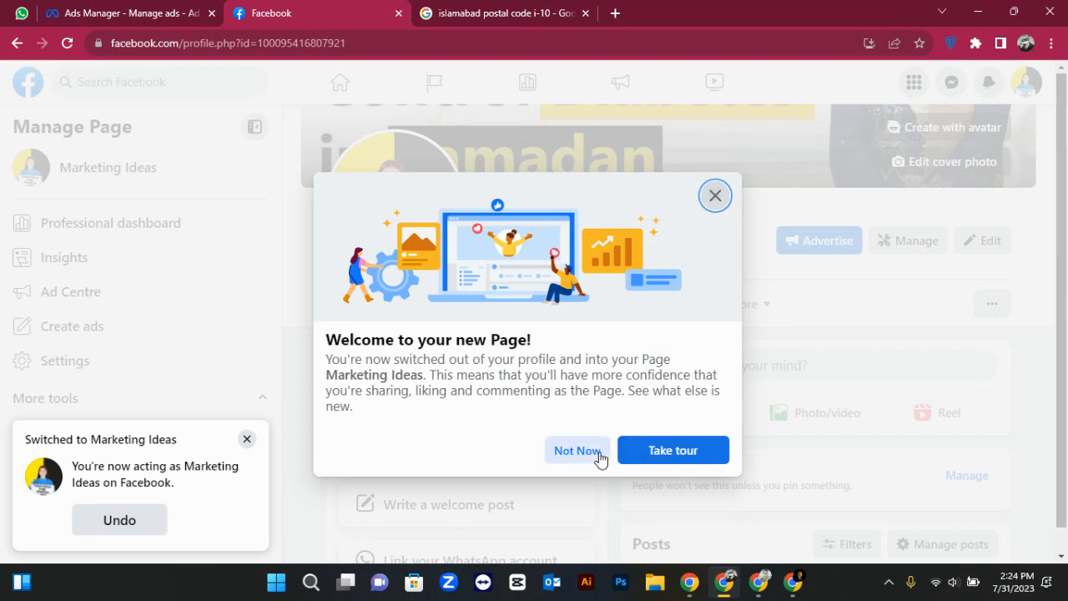
Close the welcome dialog and 'Switched to Marketing Ideas' toast, then open the Page's Settings
click(579, 450)
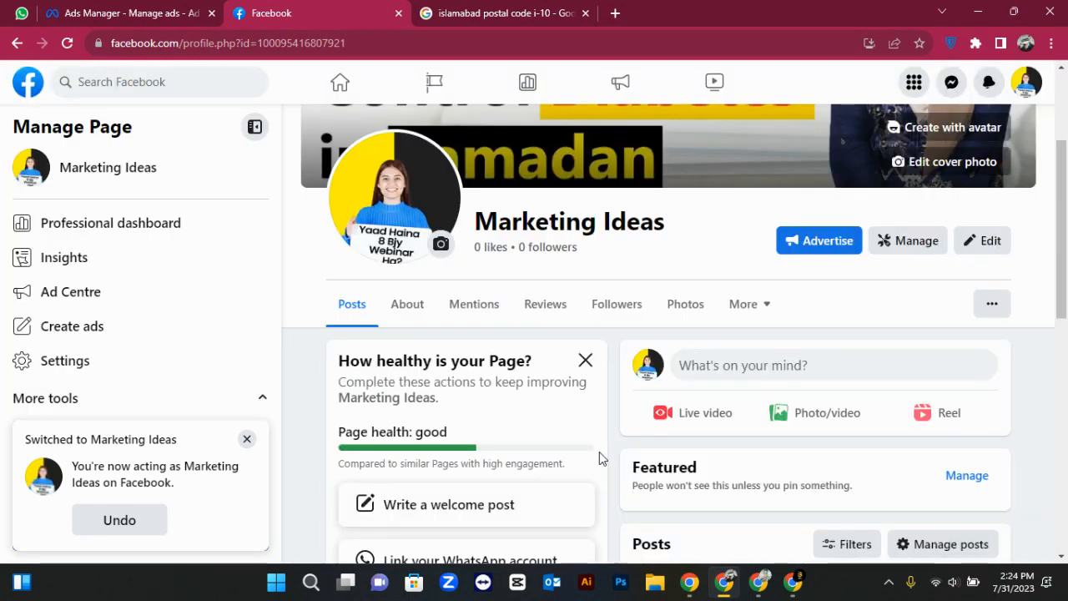
click(248, 438)
scroll(465, 379, down, 5)
scroll(465, 389, down, 3)
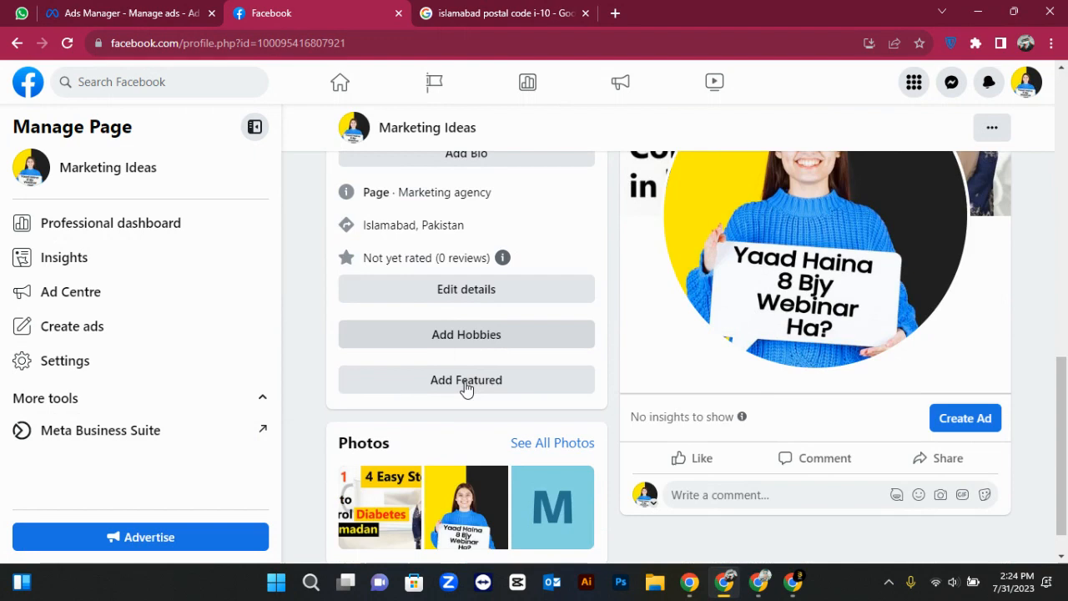
scroll(465, 389, up, 8)
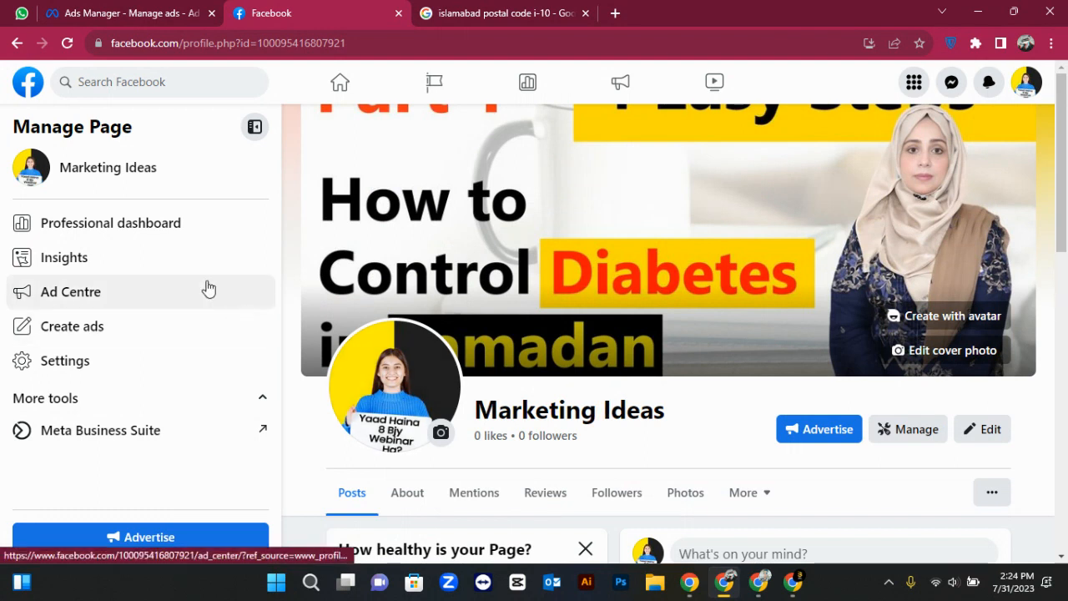
click(84, 374)
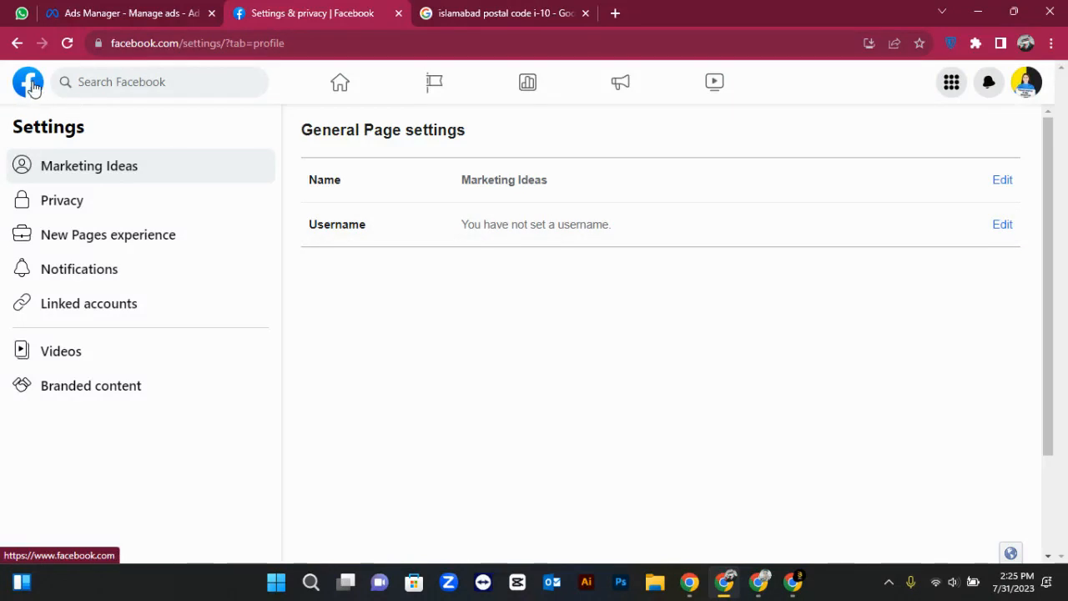
click(13, 46)
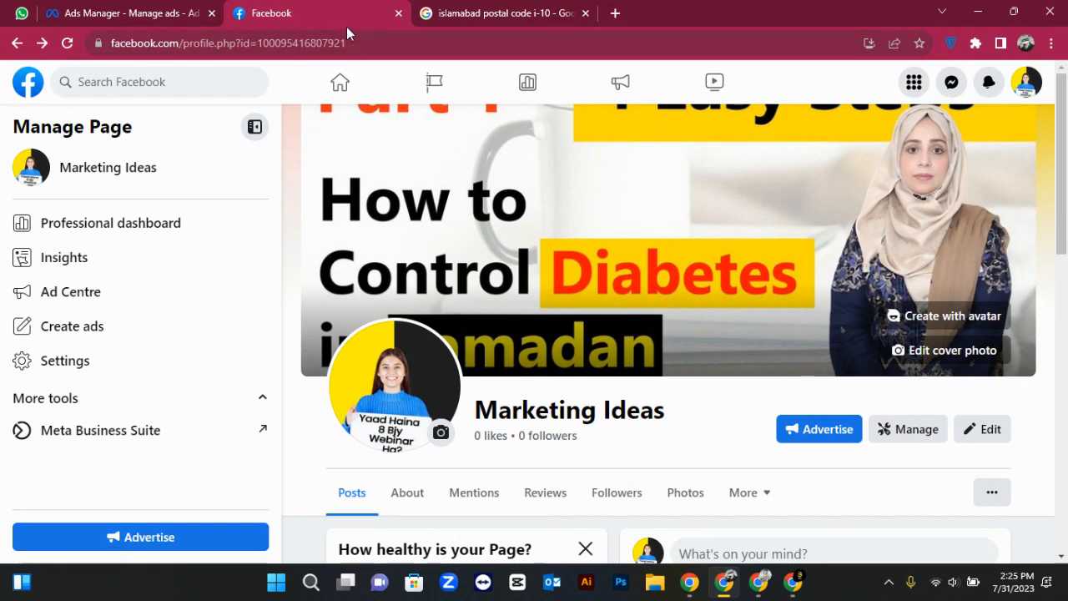
click(392, 50)
click(392, 50)
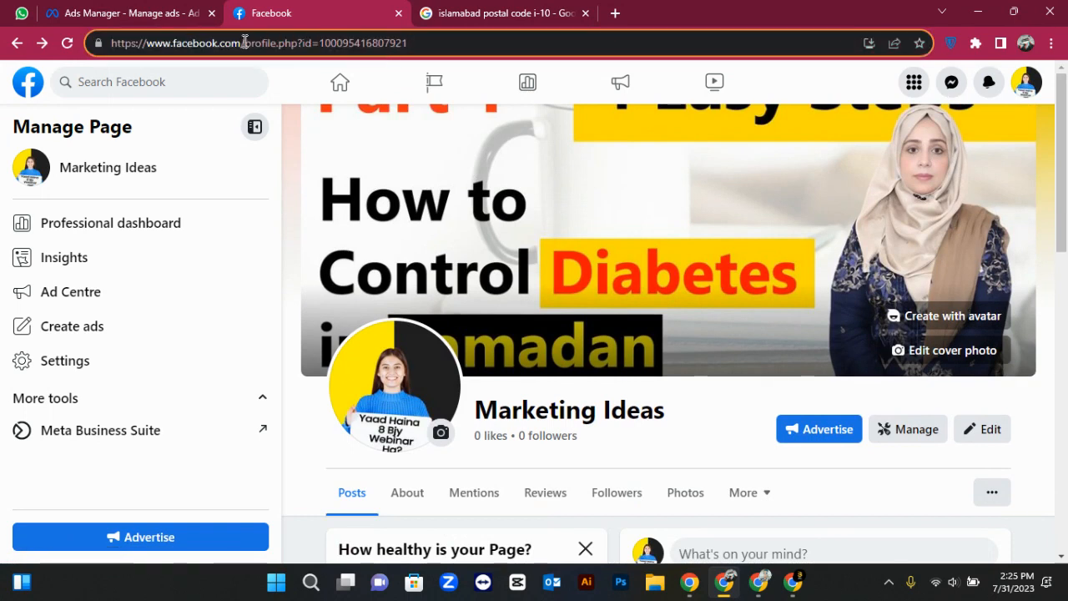
drag(247, 42, 293, 50)
click(430, 41)
double_click(430, 41)
click(298, 47)
click(133, 361)
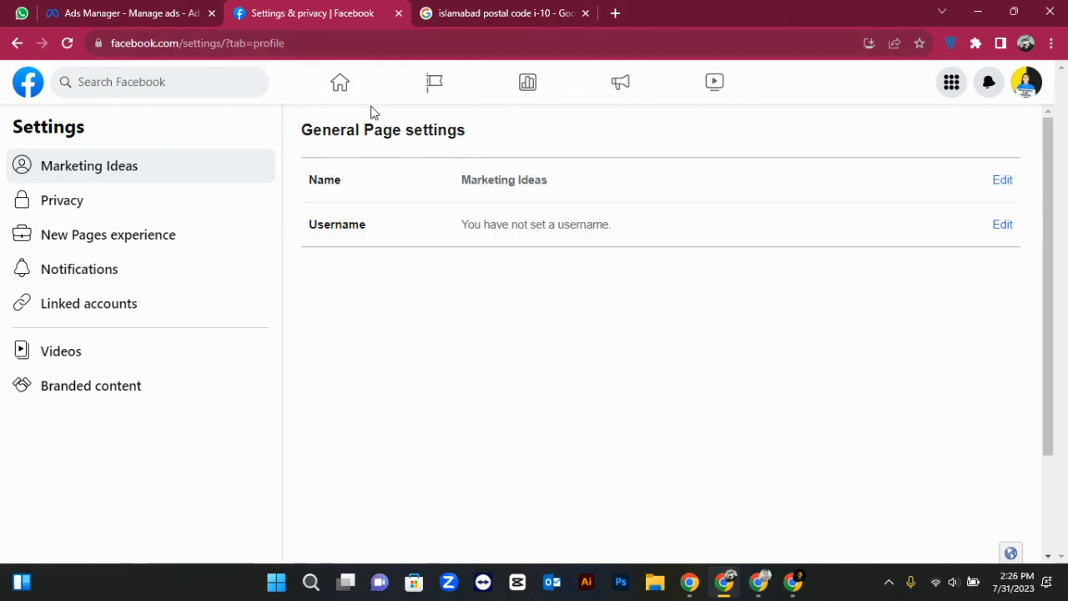
Edit the Page username to read marketingideas.official
click(1001, 227)
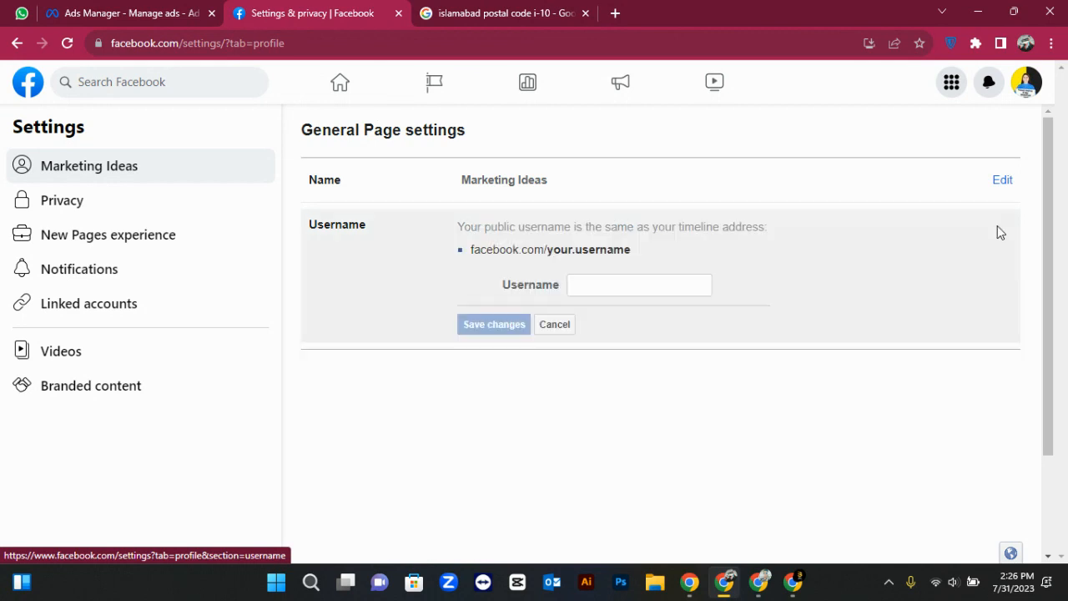
click(641, 284)
text(marketing ideas)
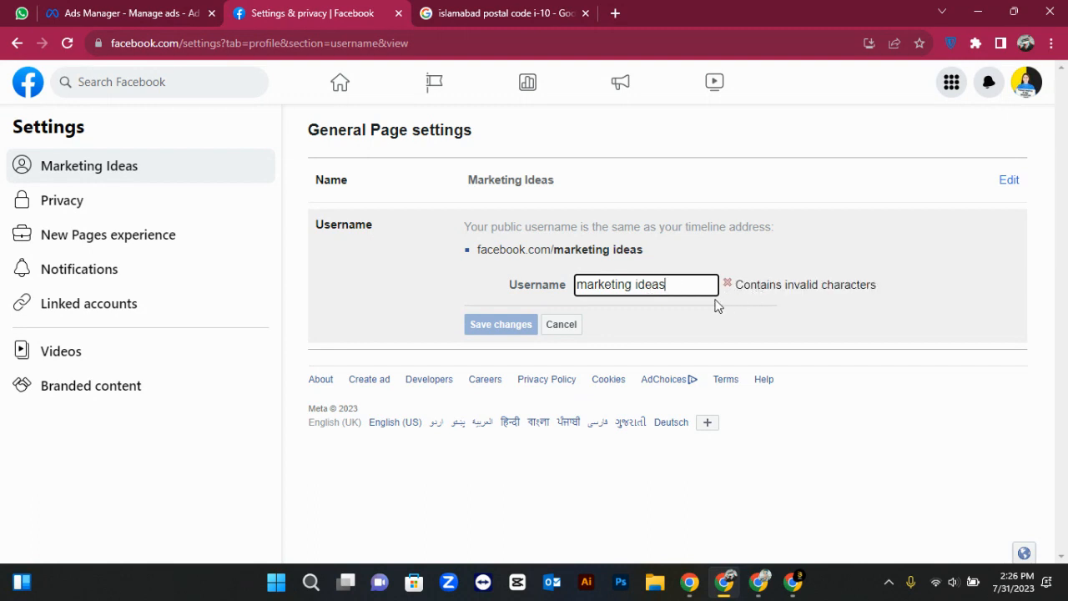
click(636, 284)
key(BackSpace)
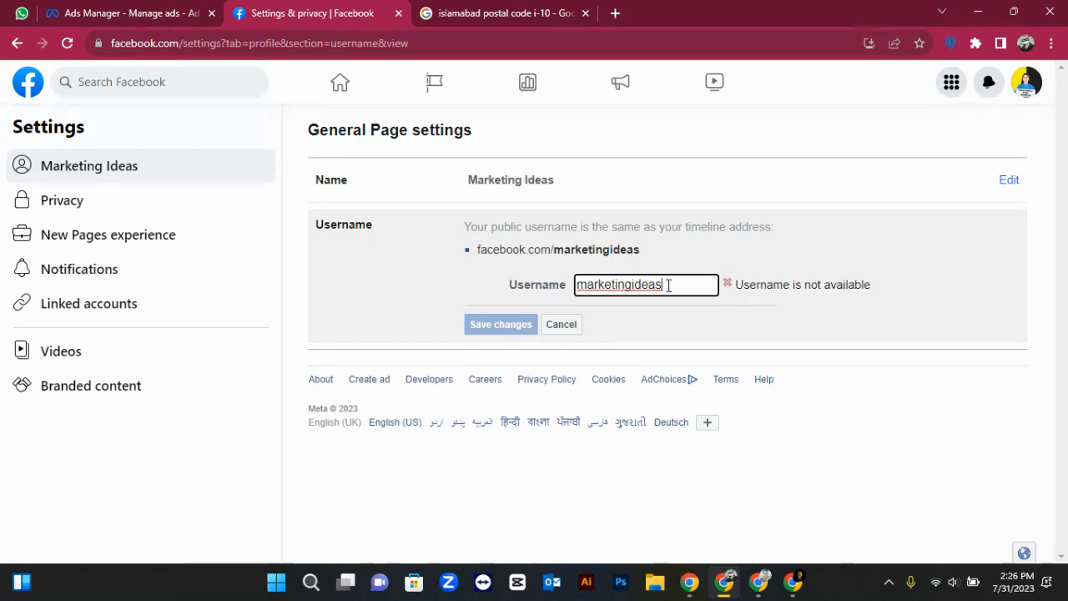
click(739, 285)
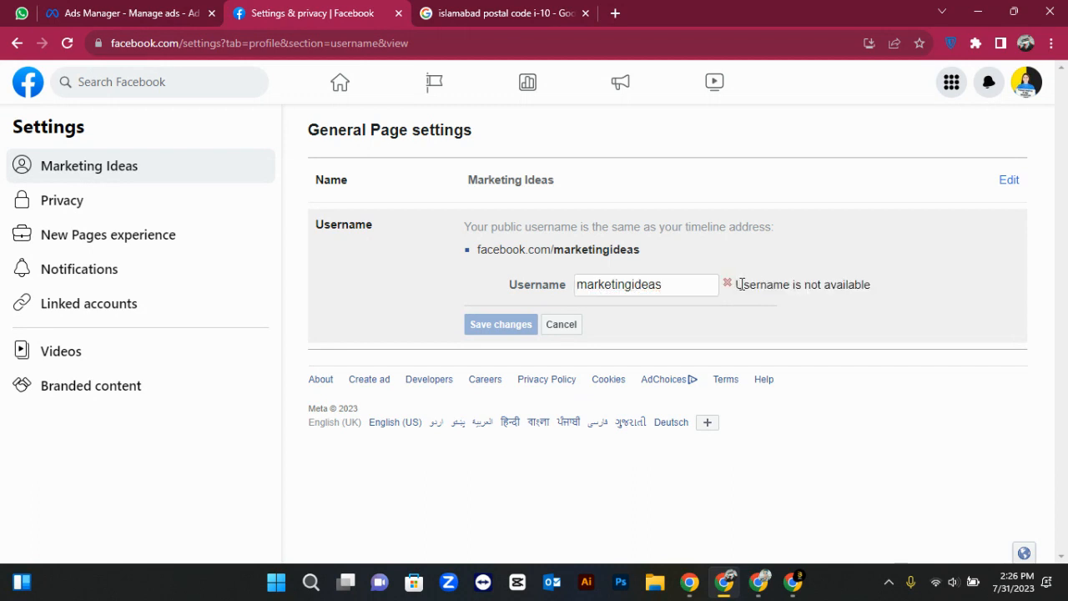
click(700, 284)
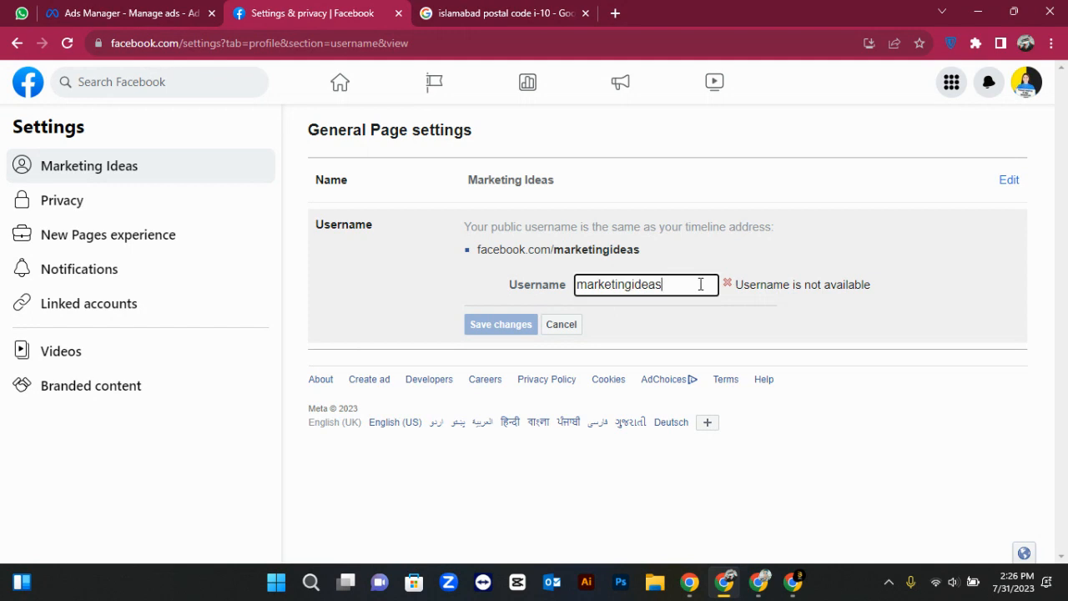
drag(683, 285, 556, 286)
click(665, 286)
click(633, 285)
text(.)
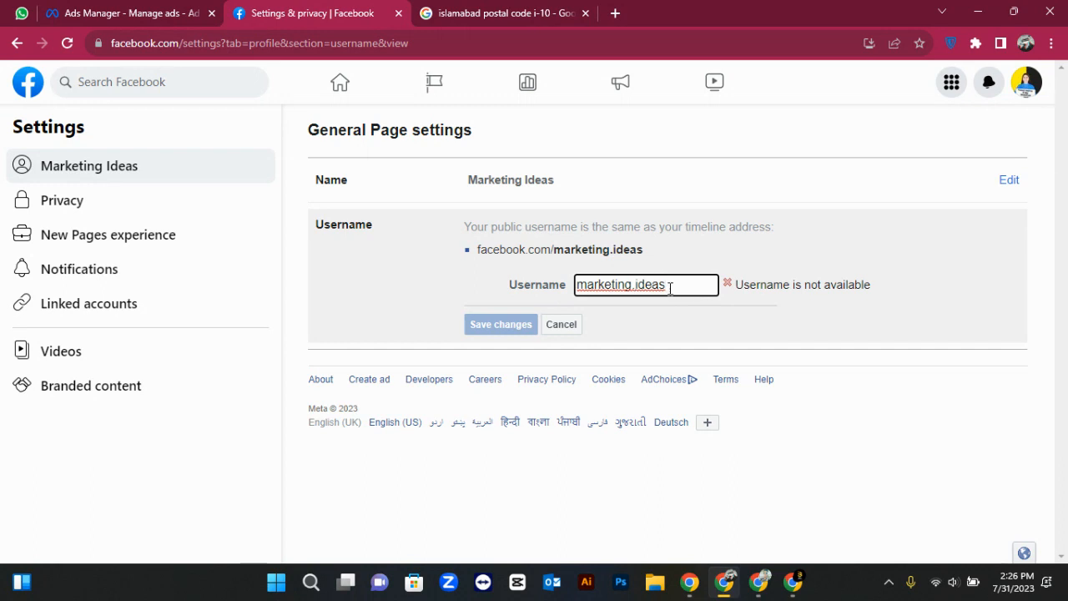
click(669, 287)
text(.official)
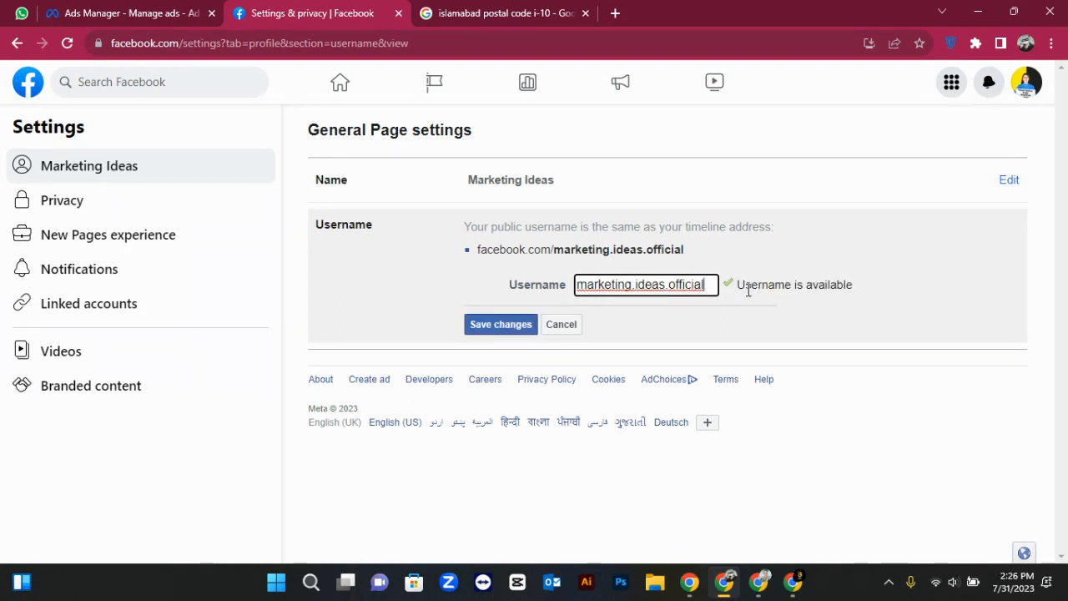
click(635, 286)
key(BackSpace)
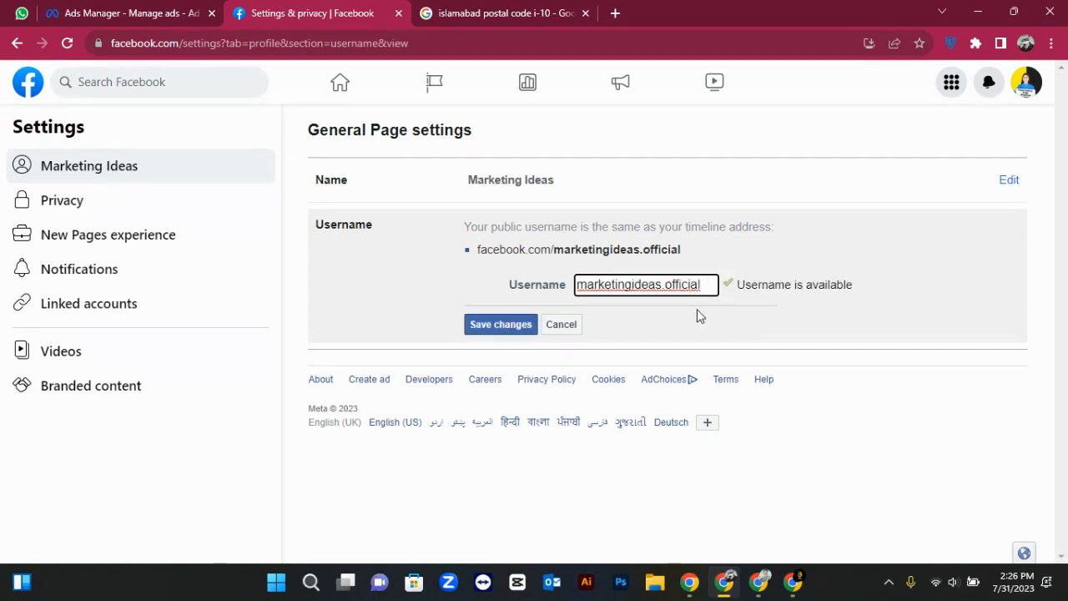
click(699, 316)
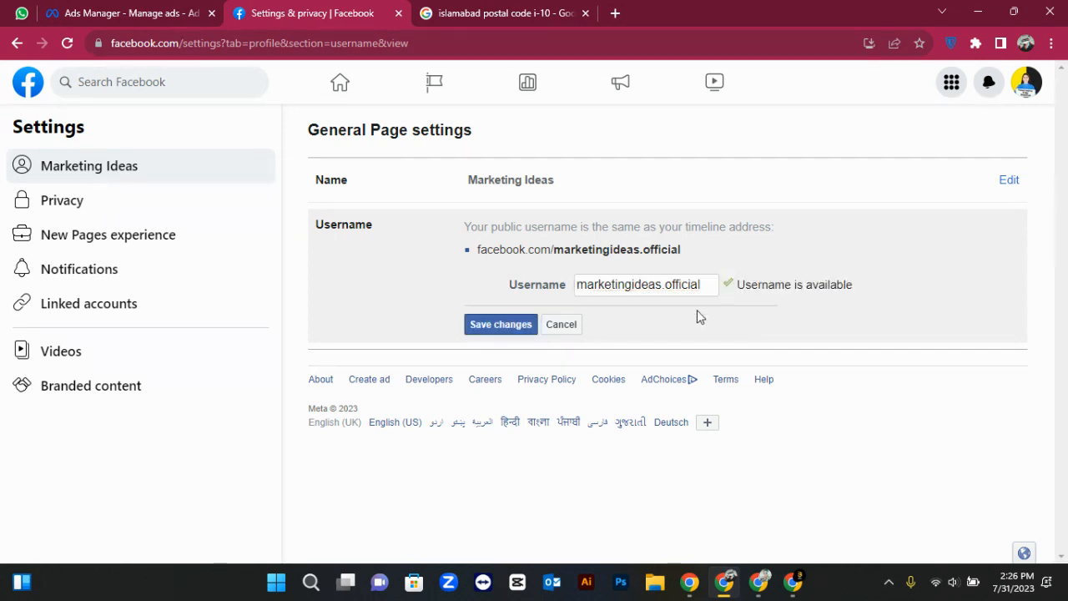
Save the username change and confirm it with the account password
click(525, 330)
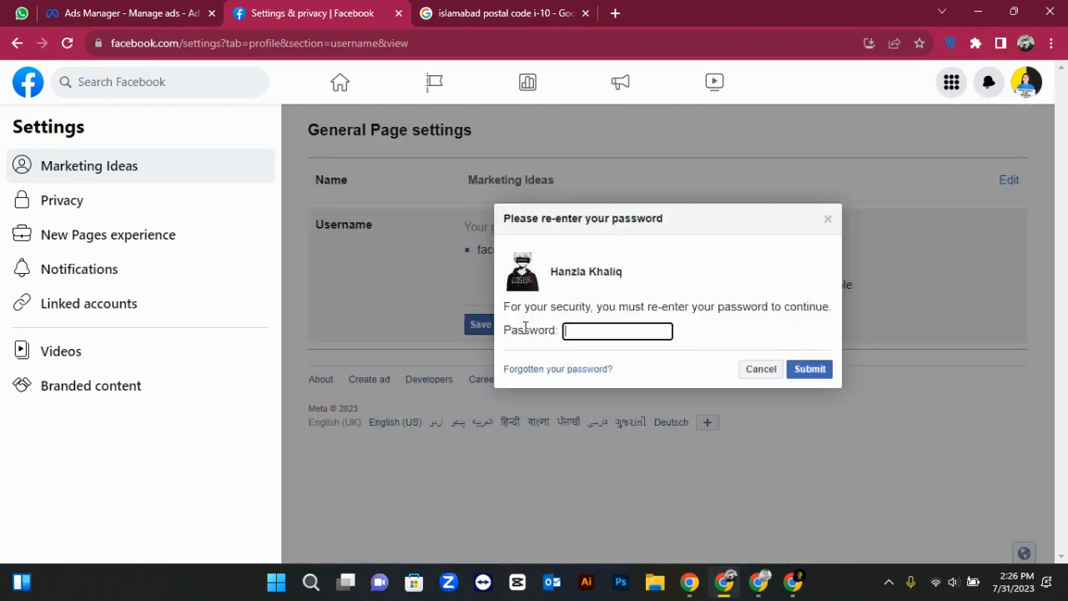
click(627, 329)
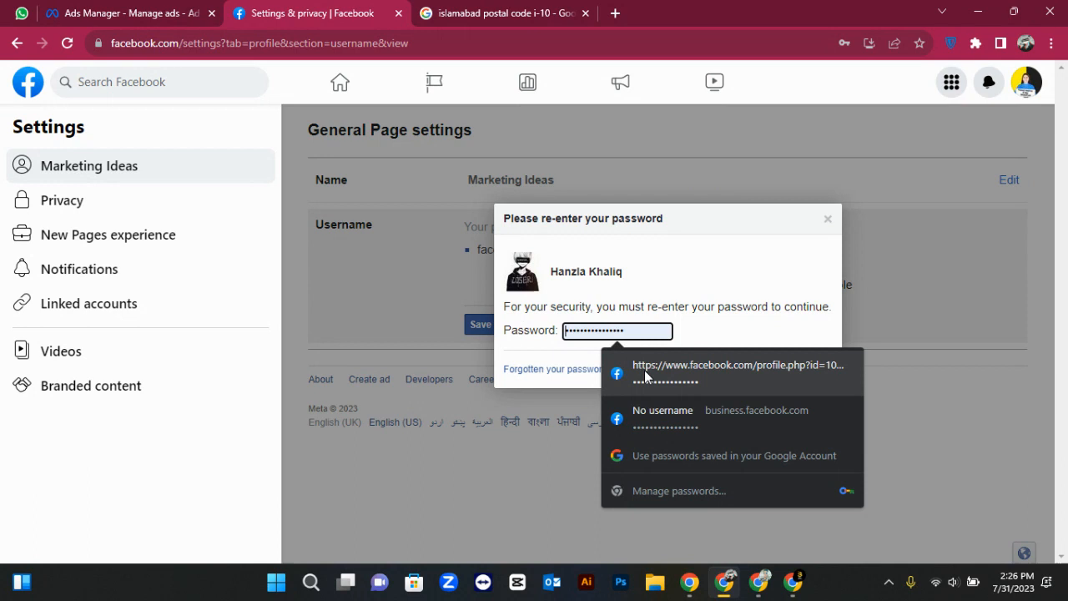
click(642, 369)
click(799, 375)
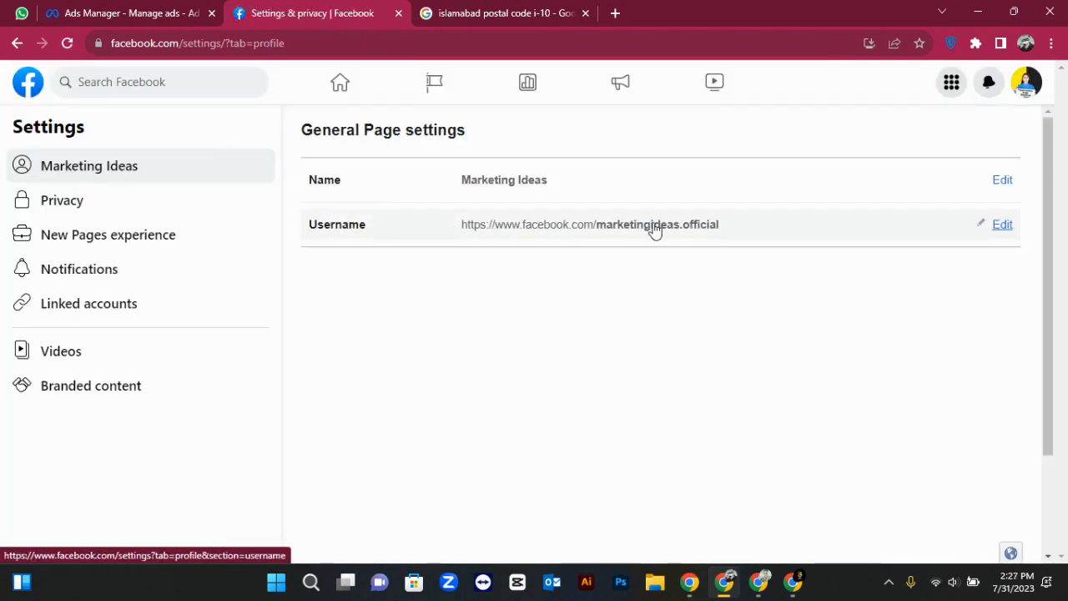
Go back to the Facebook home feed and open the Marketing Ideas Page
click(16, 45)
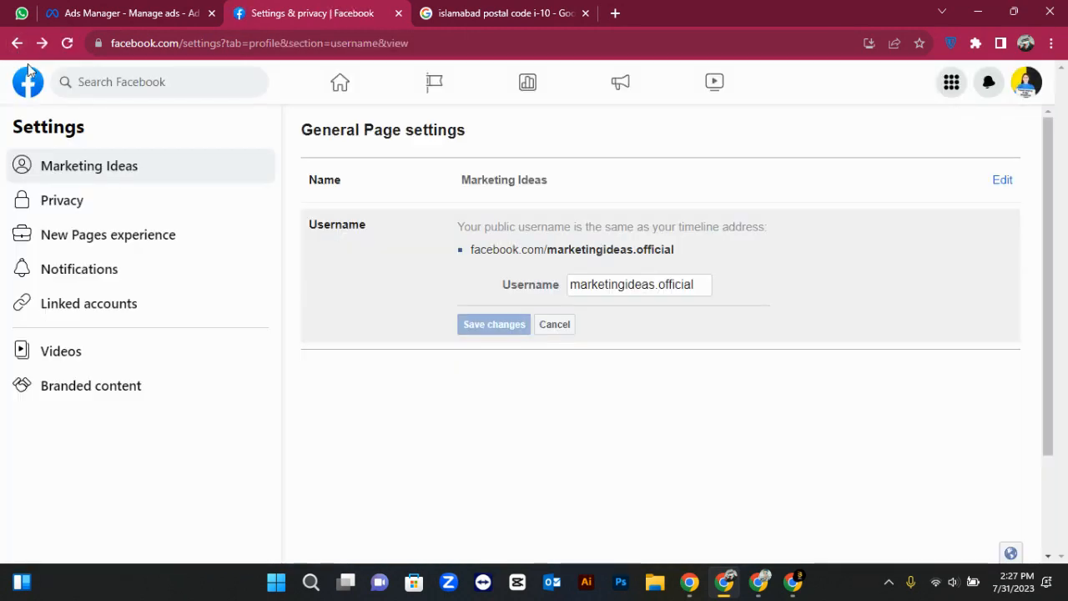
click(30, 83)
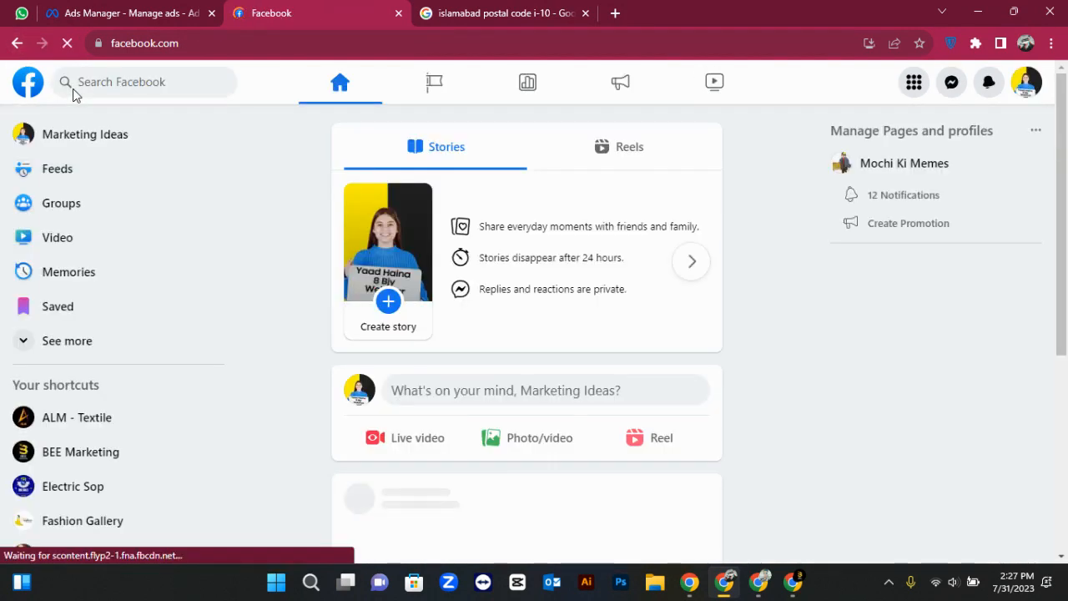
click(90, 148)
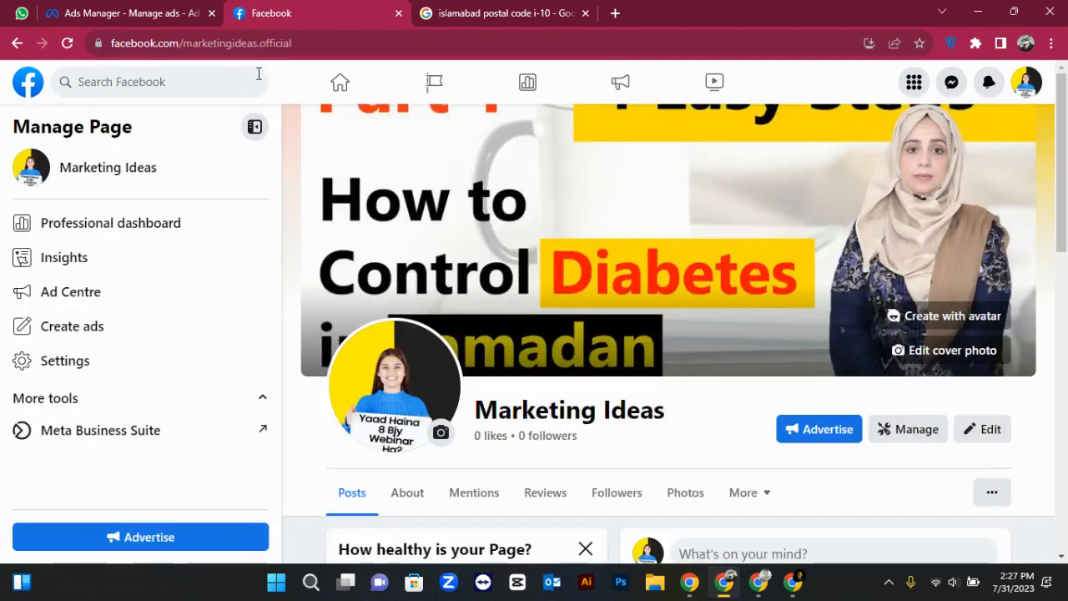
Check the Page address marketingideas.official, then bring up the Page's general settings
click(319, 43)
double_click(320, 42)
click(364, 44)
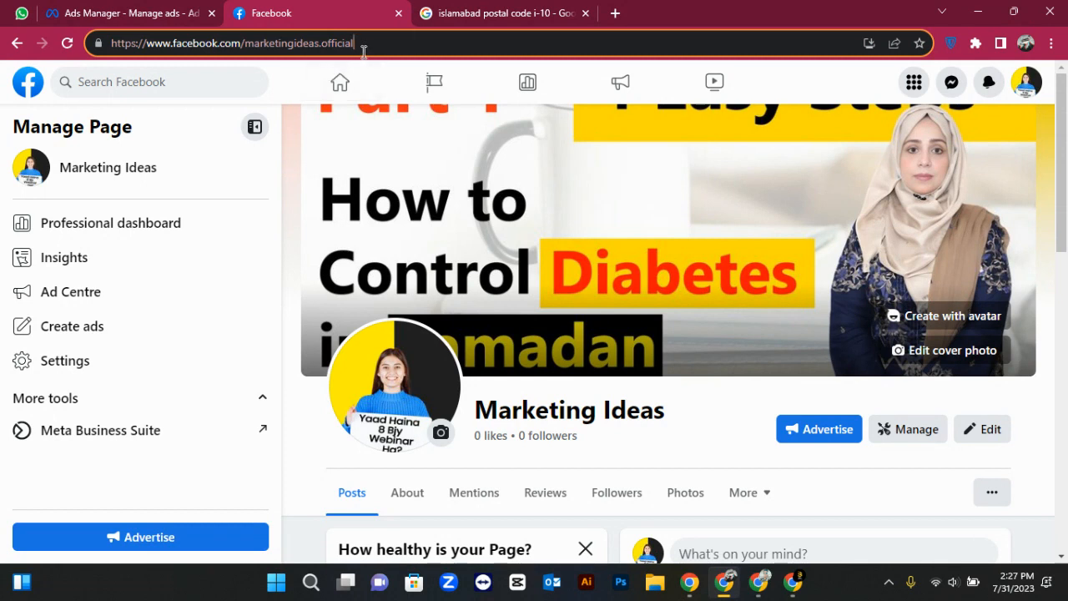
scroll(333, 214, down, 2)
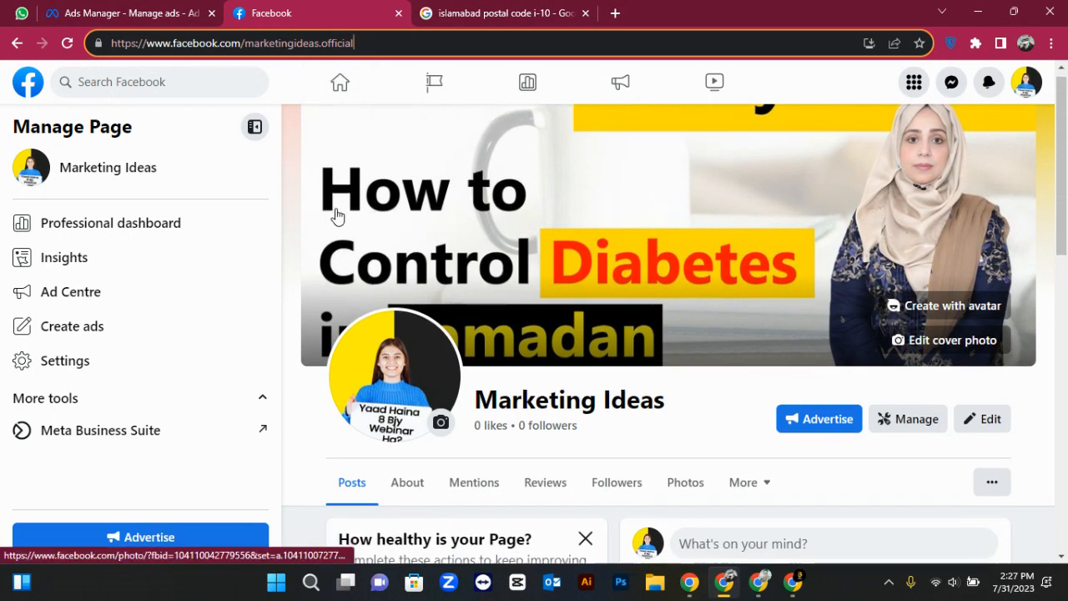
scroll(258, 276, up, 1)
click(134, 377)
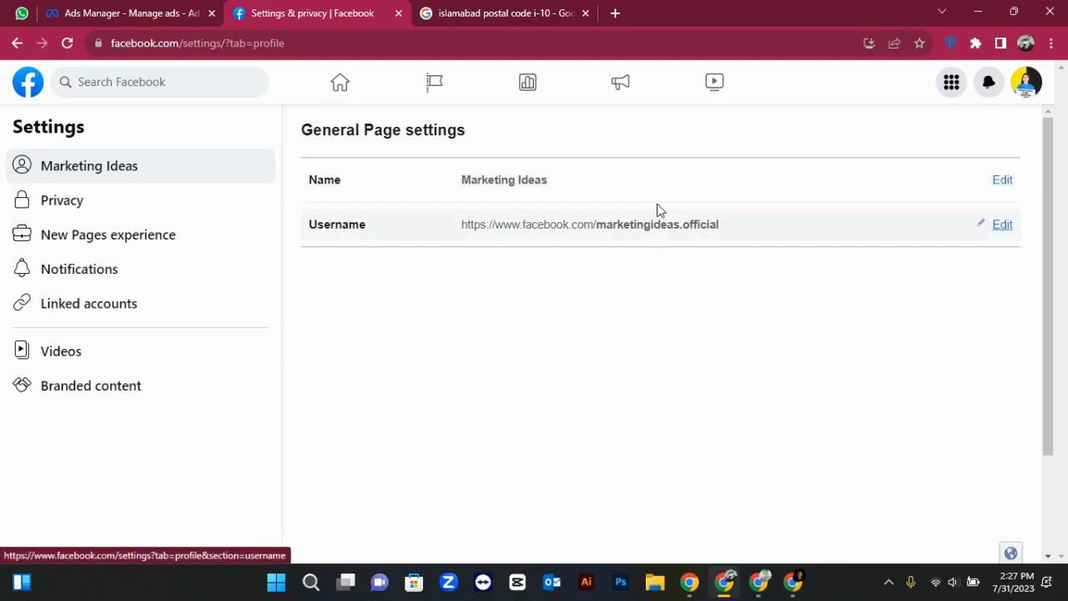
Look through the Page's Privacy Settings and Tools, then move to New Pages experience settings
click(233, 211)
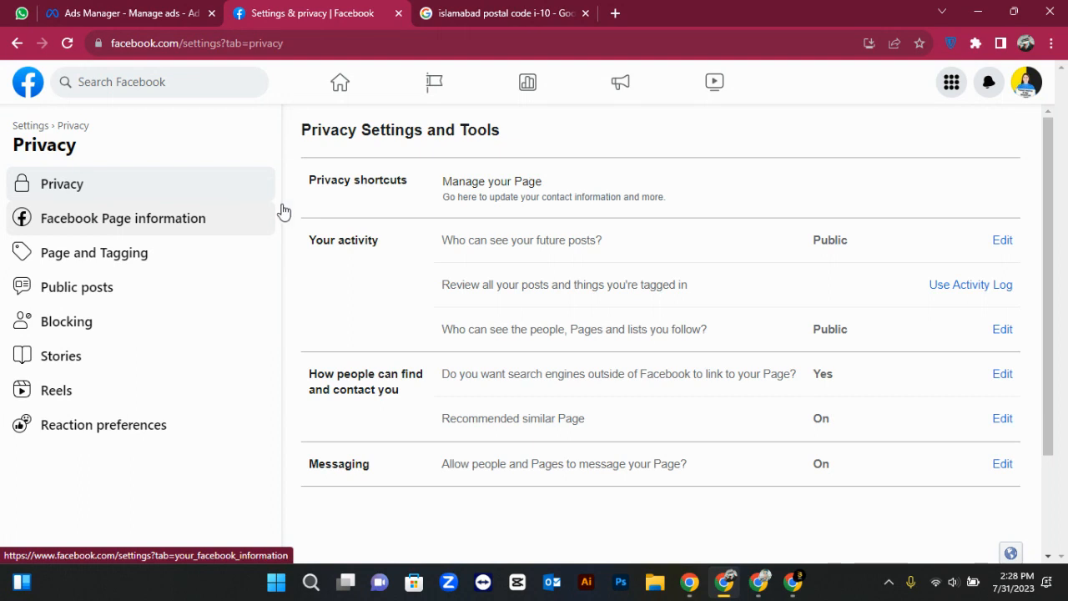
scroll(527, 271, down, 3)
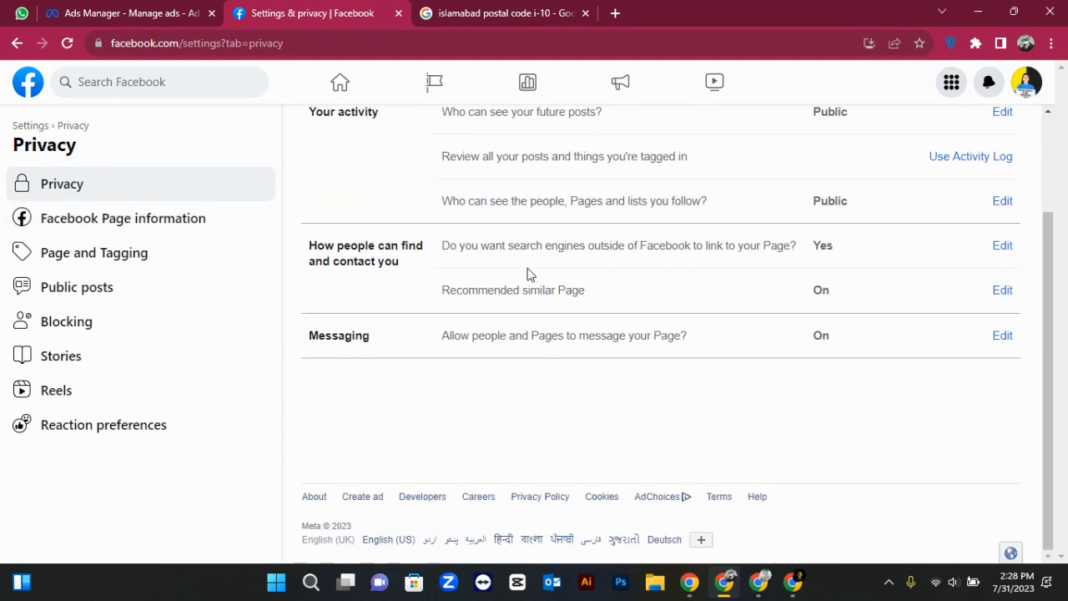
scroll(528, 273, up, 3)
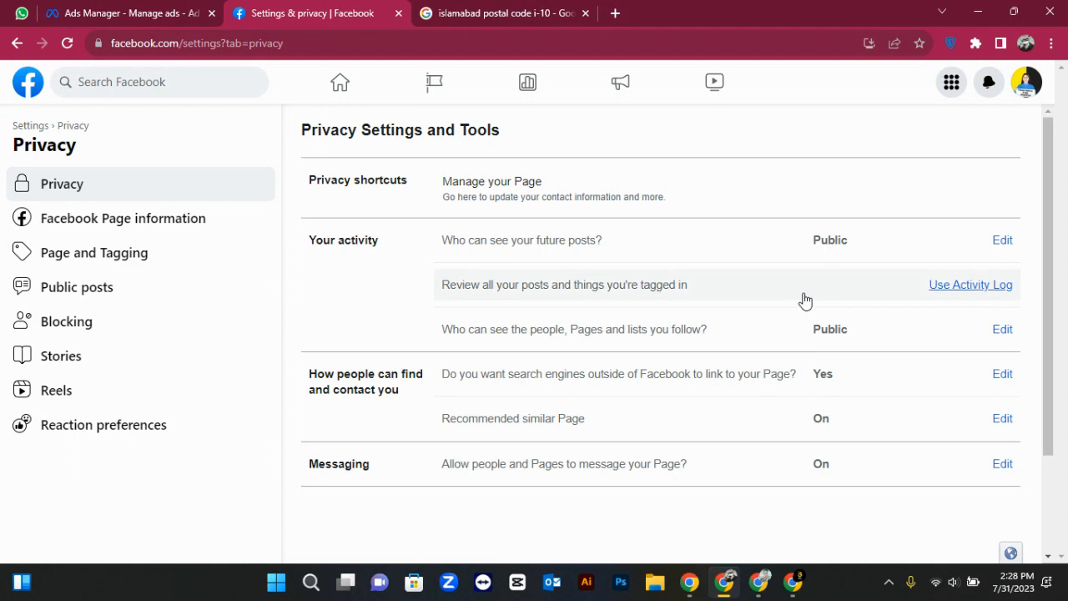
click(17, 43)
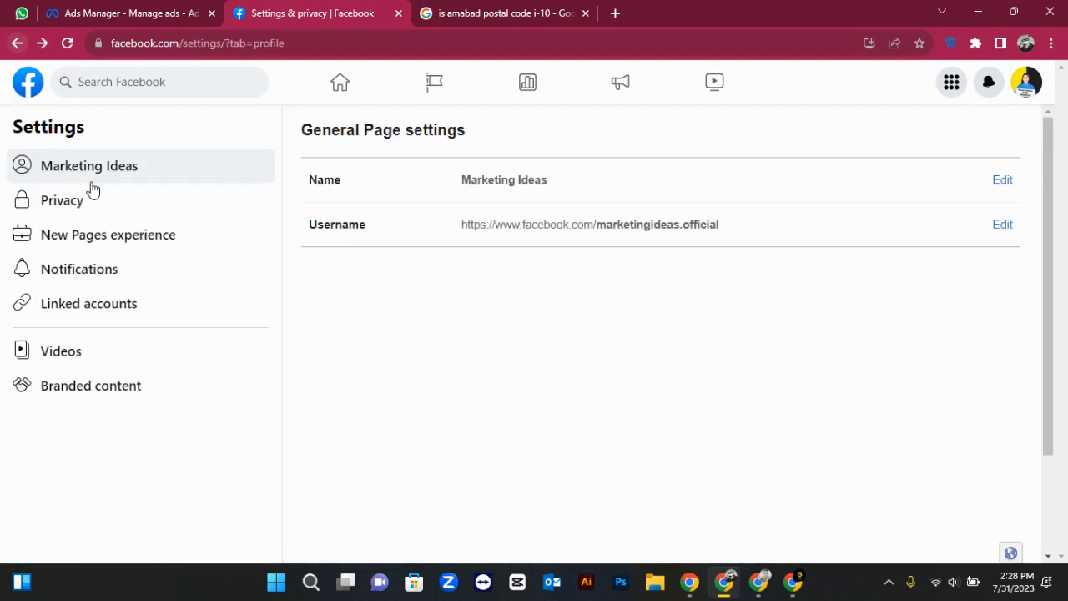
click(83, 245)
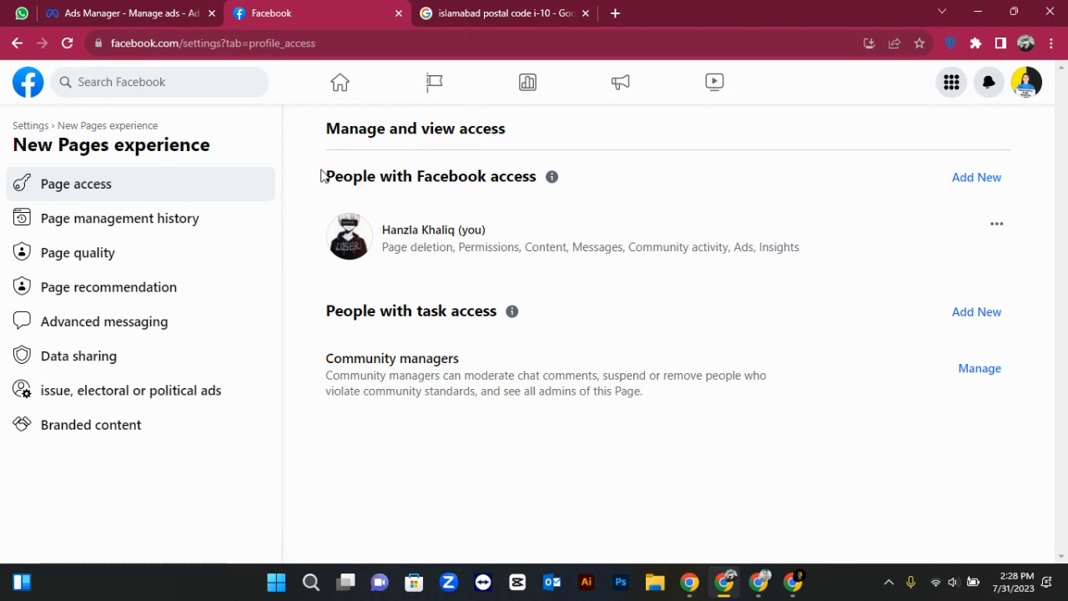
Review the People with Facebook access list and begin adding a new person
drag(322, 174, 551, 230)
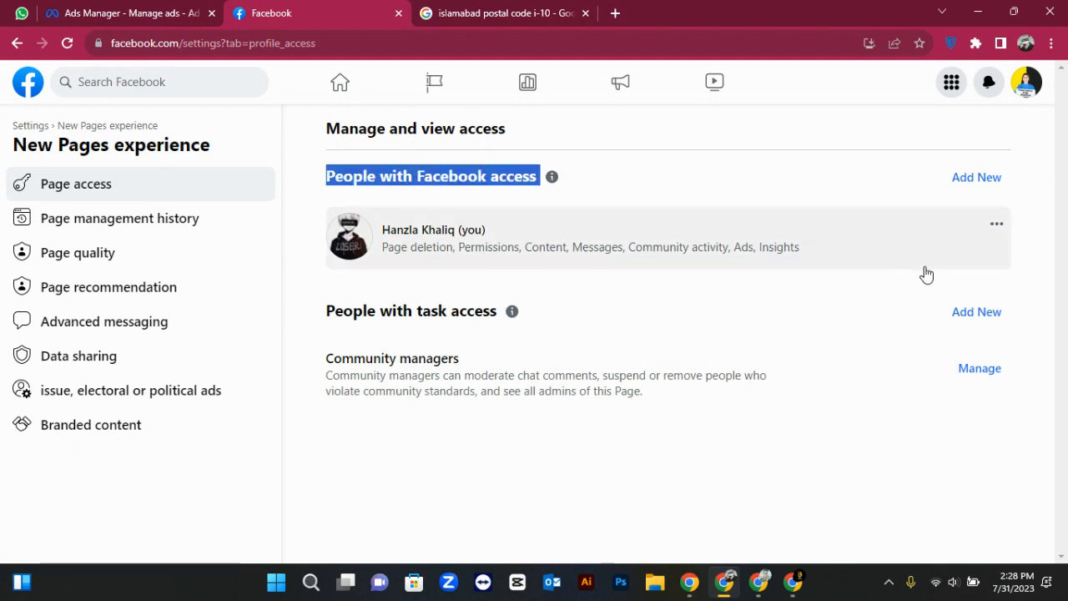
click(1030, 261)
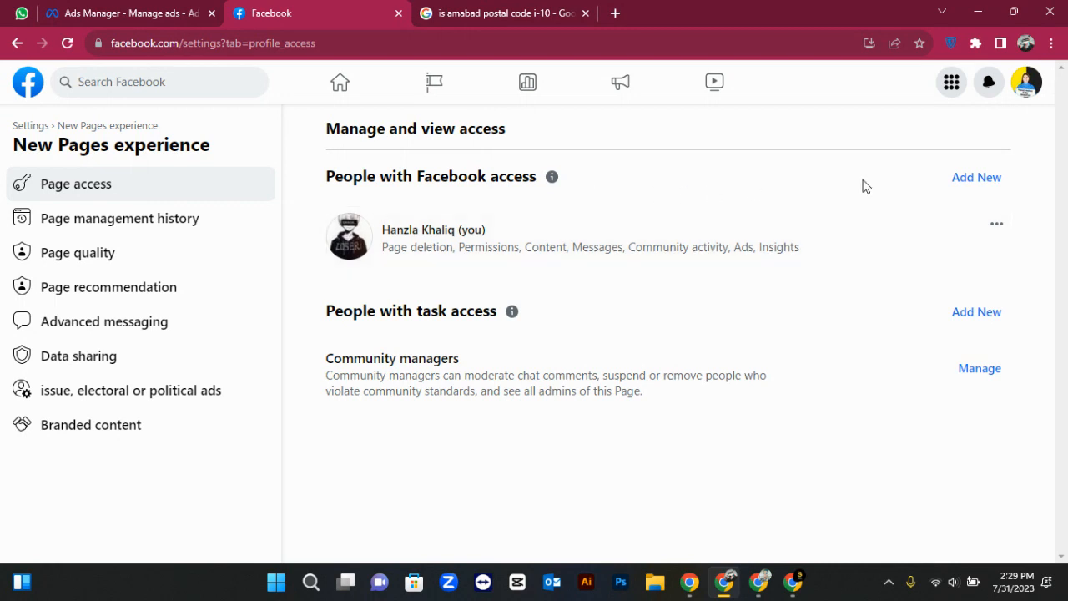
click(970, 188)
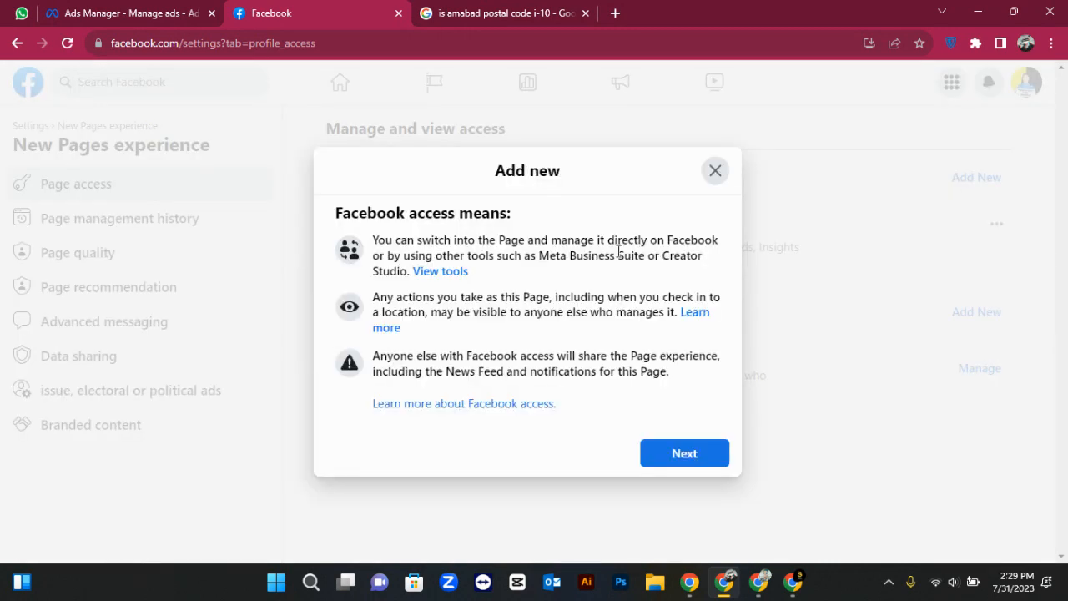
Continue to the person search, try searching a person's name, then clear the search
click(695, 460)
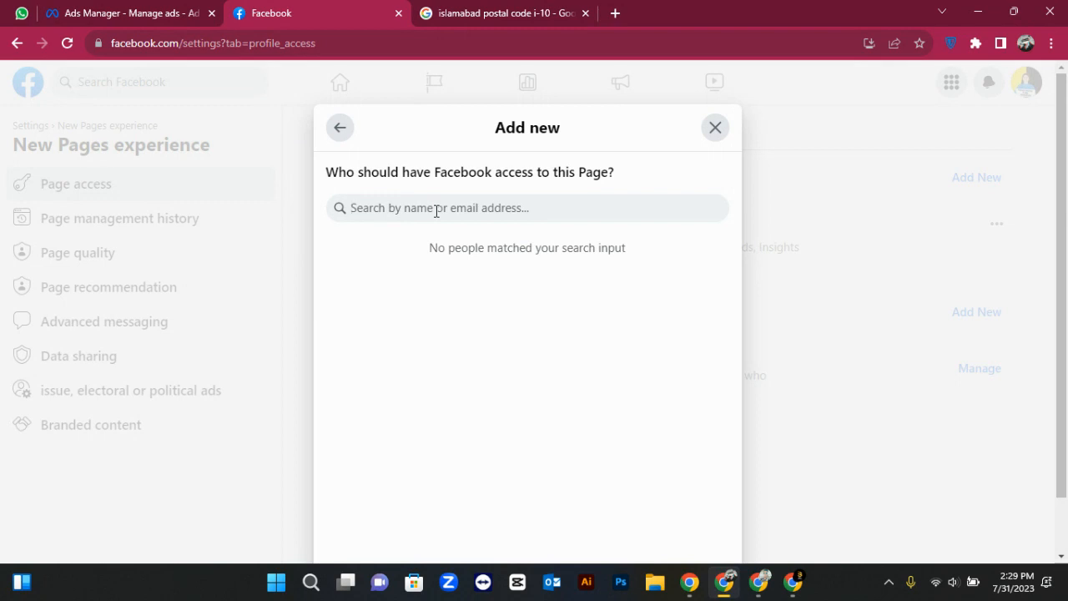
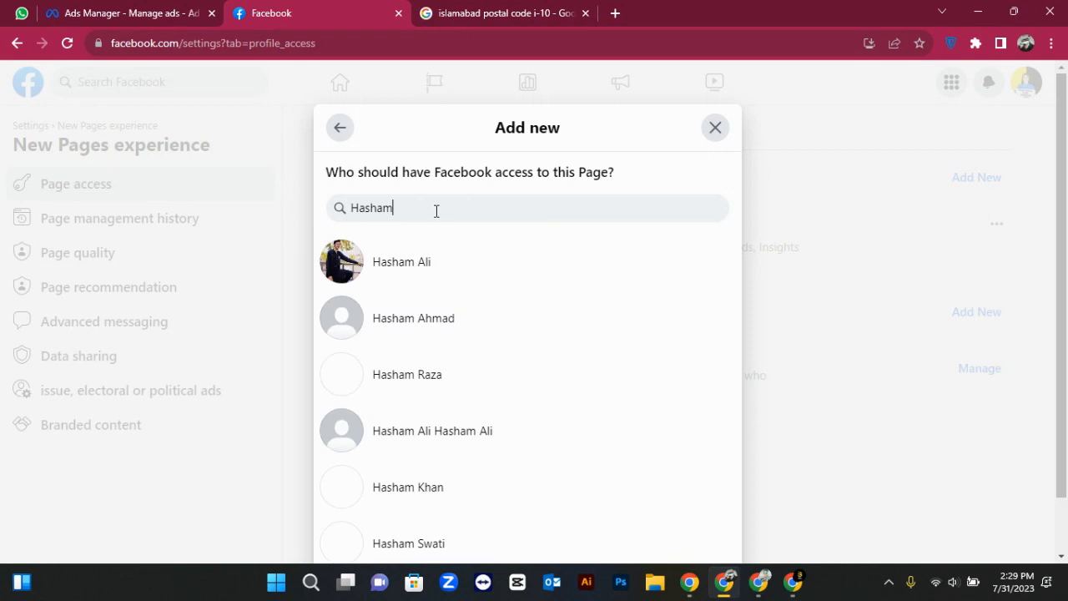
scroll(430, 418, down, 3)
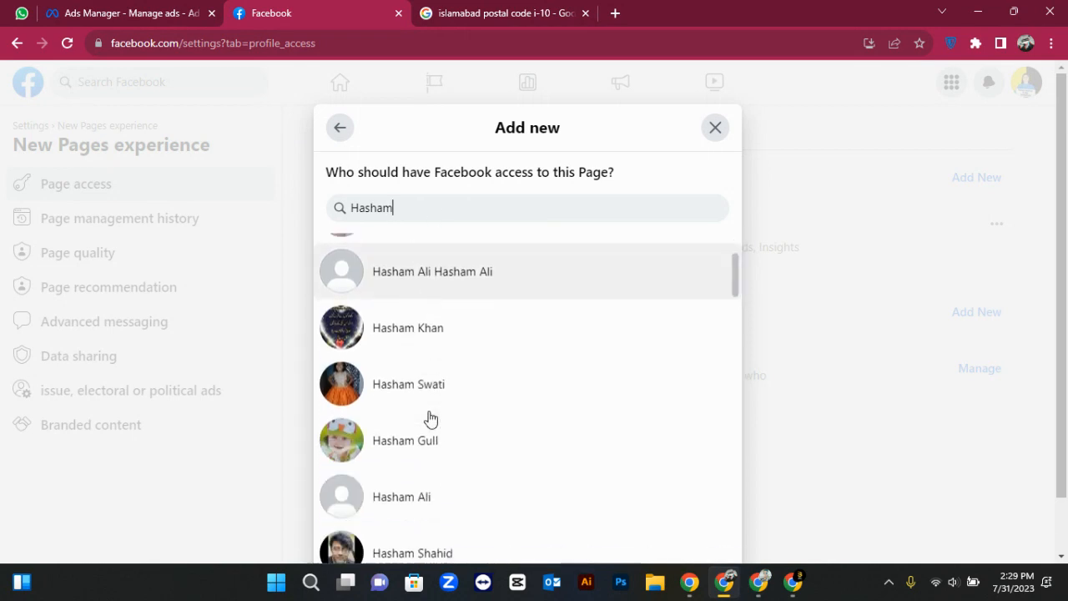
scroll(431, 417, up, 3)
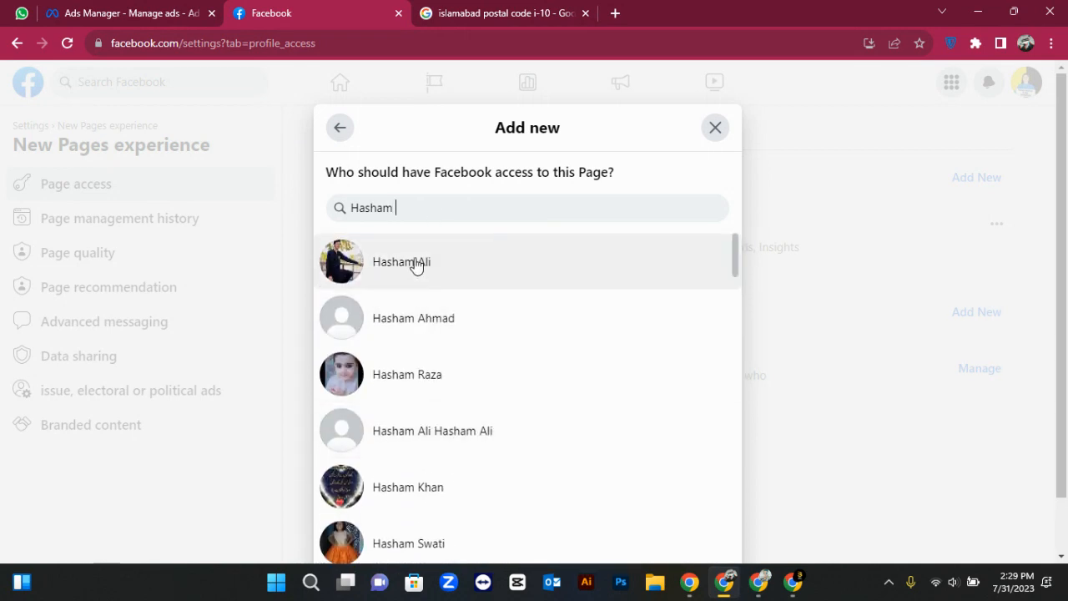
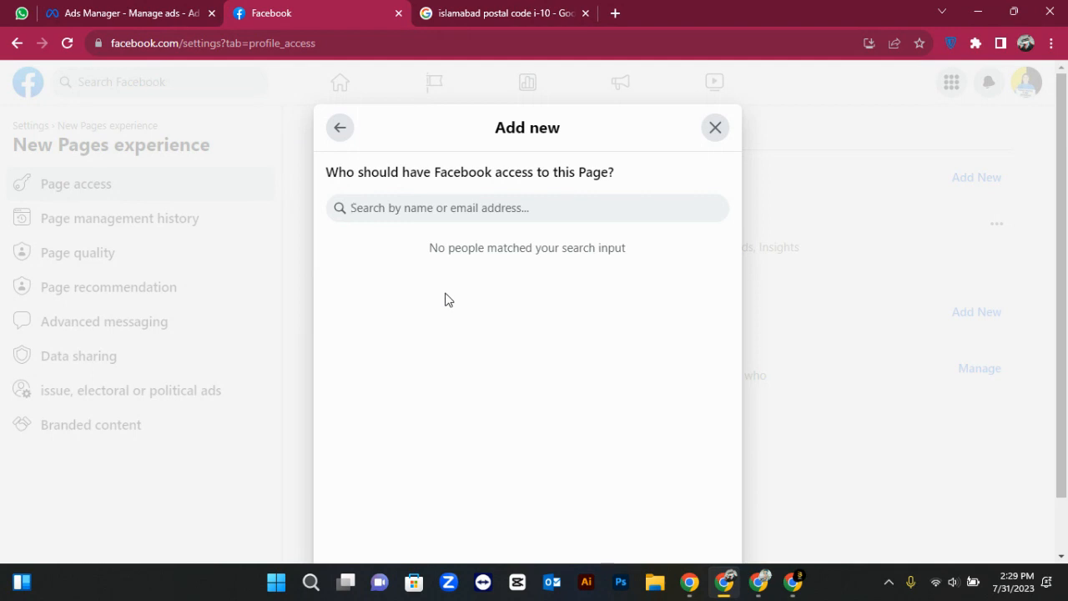
In the other Chrome window, switch to the personal profile and copy its profile URL
click(759, 581)
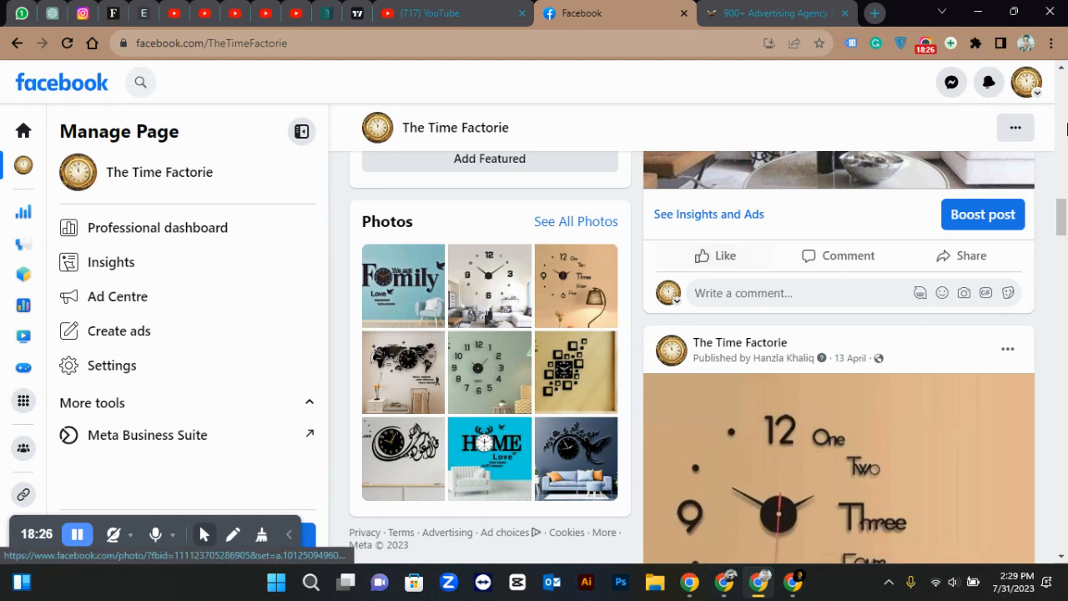
click(1027, 82)
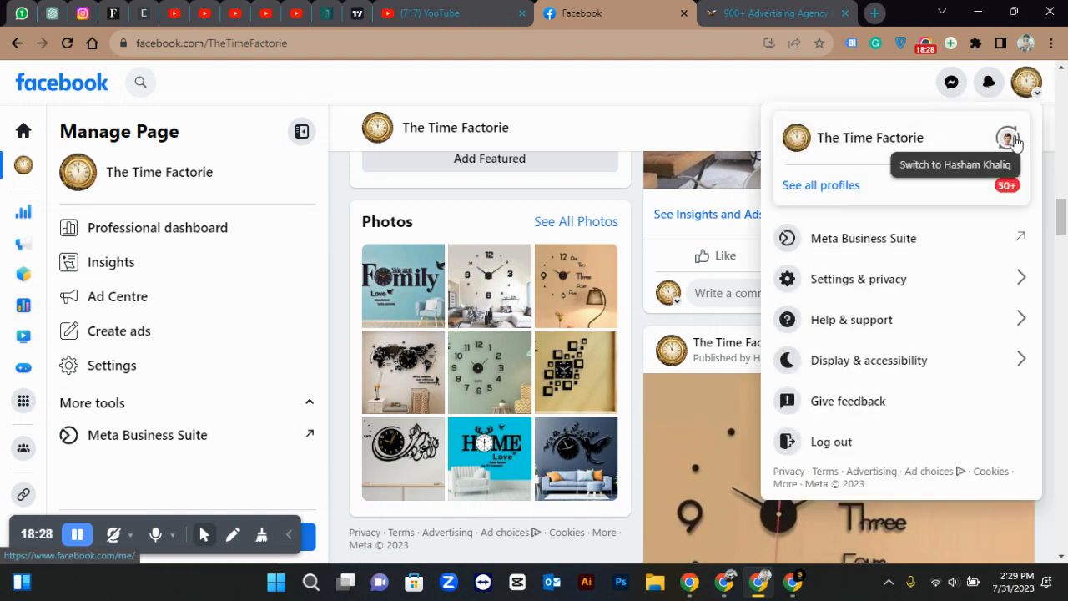
click(1009, 136)
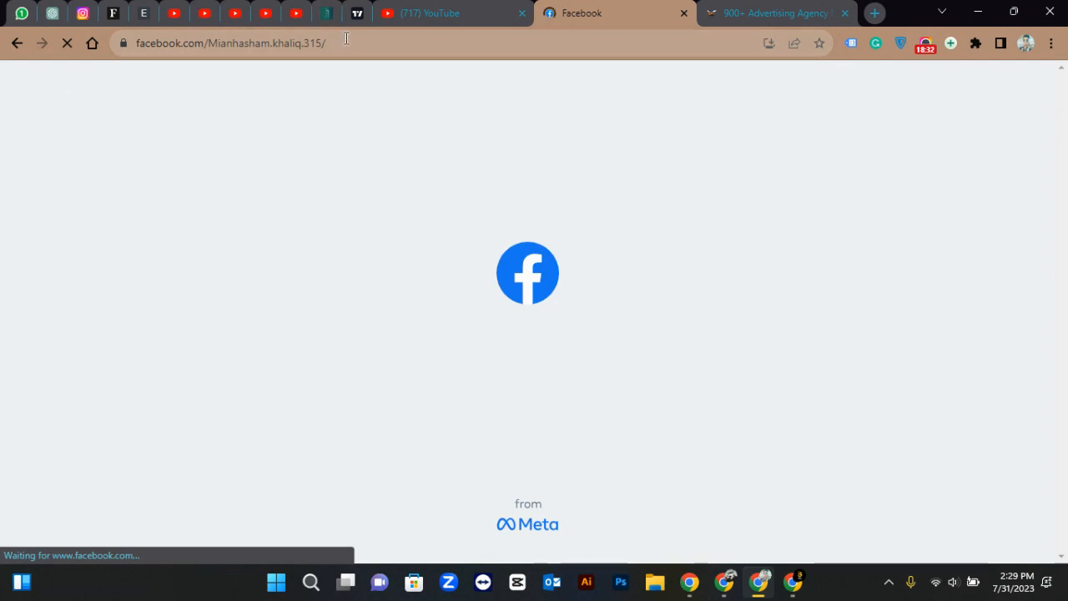
double_click(385, 43)
triple_click(417, 41)
key(ctrl+c)
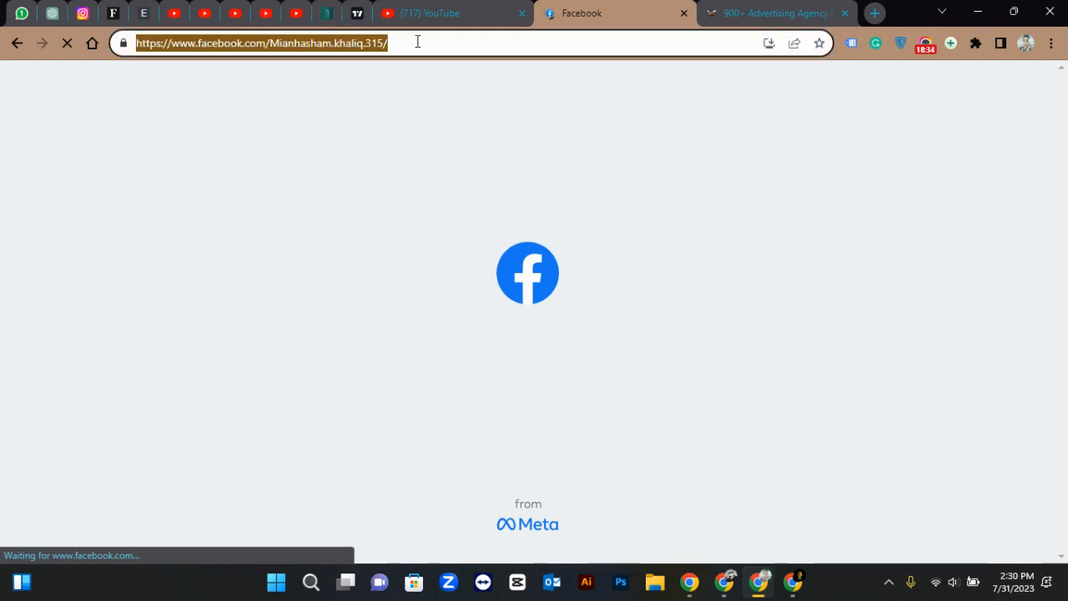
click(417, 41)
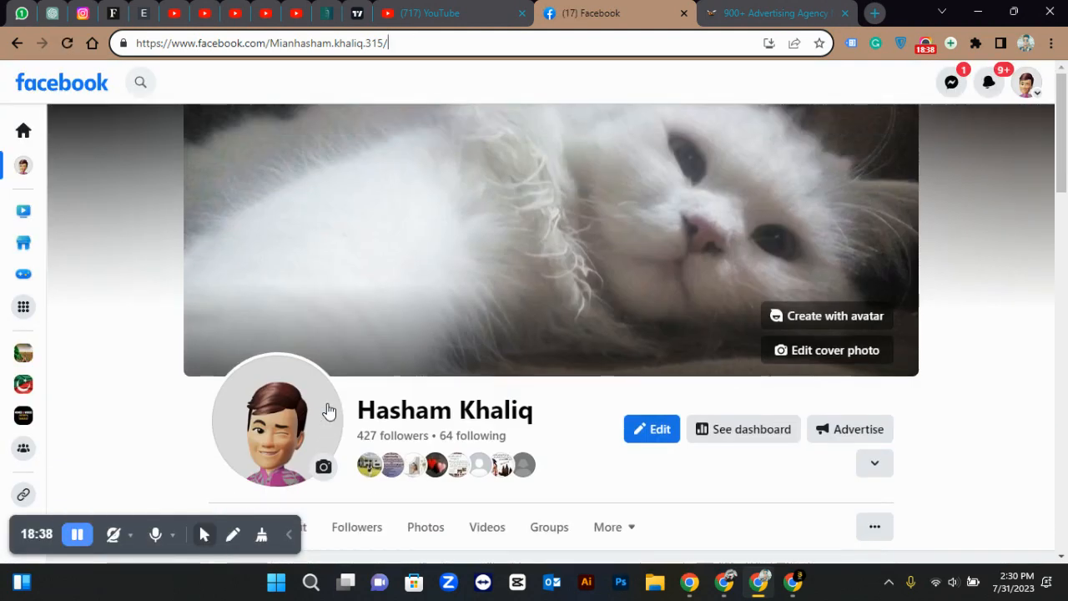
Return to the browser window showing the Add new access dialog
click(793, 584)
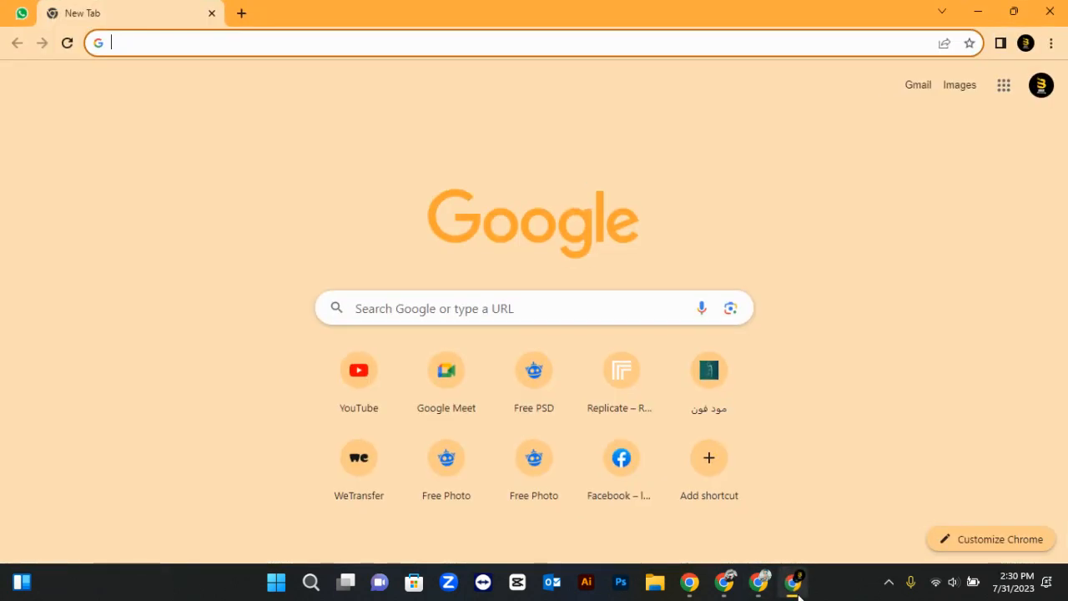
click(733, 585)
click(736, 592)
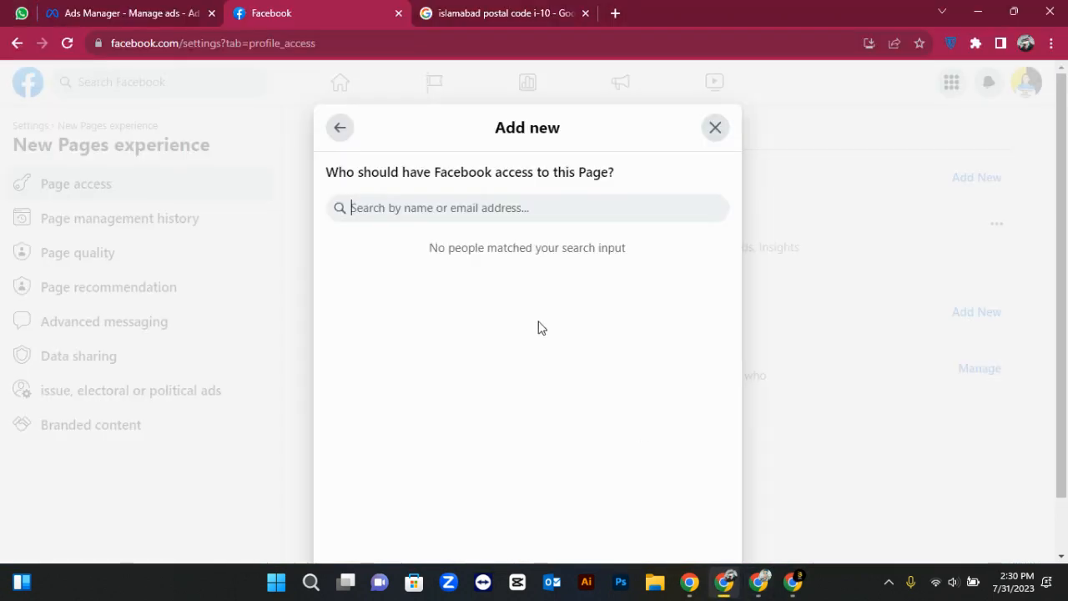
click(507, 208)
key(ctrl+v)
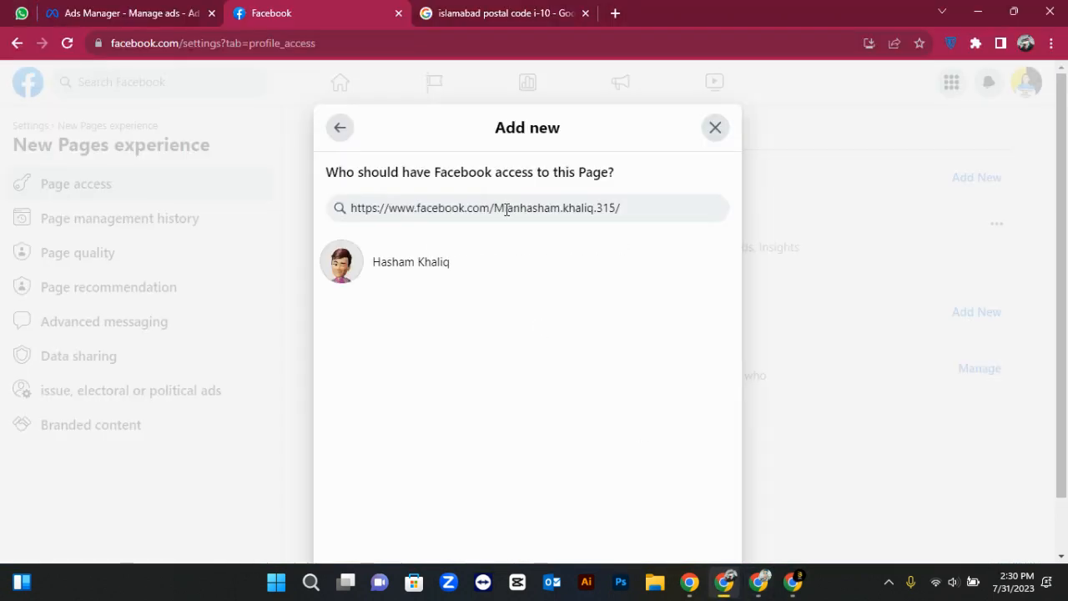
click(396, 275)
scroll(398, 274, down, 3)
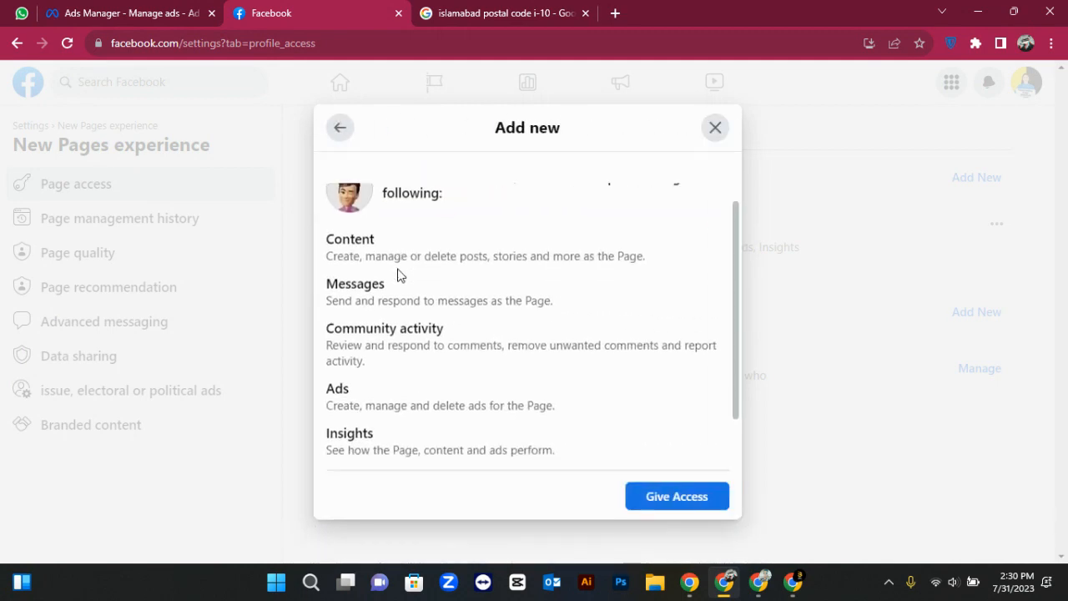
scroll(398, 275, up, 3)
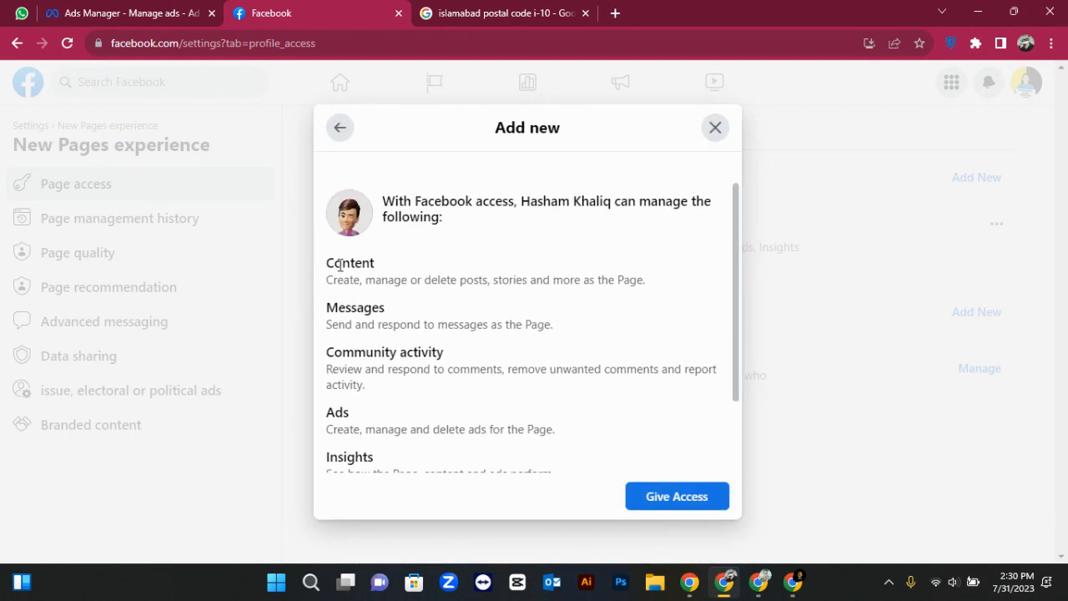
drag(326, 263, 392, 281)
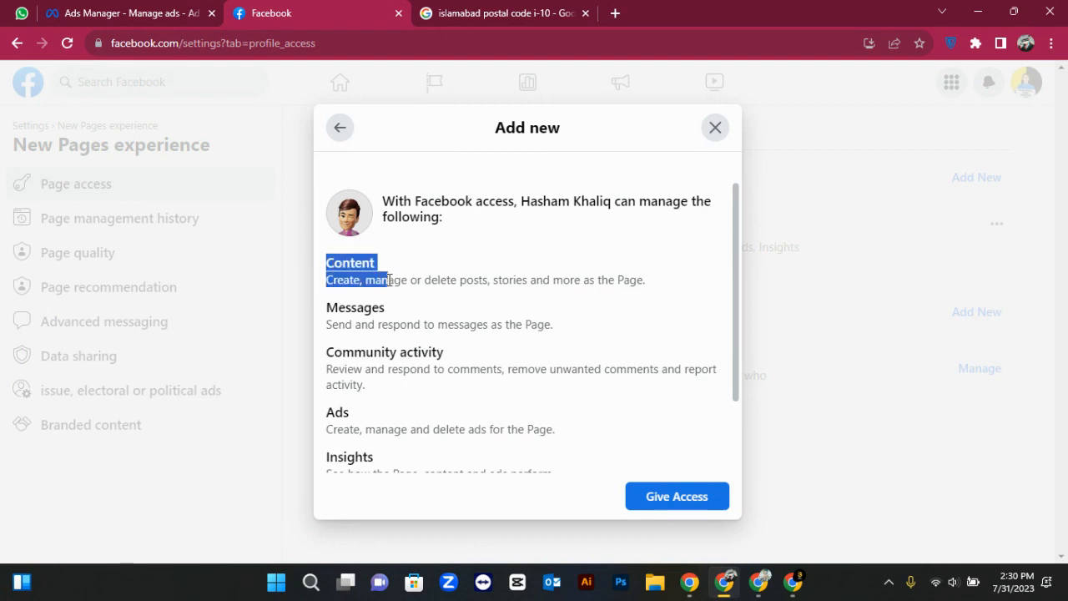
click(398, 293)
scroll(366, 309, down, 2)
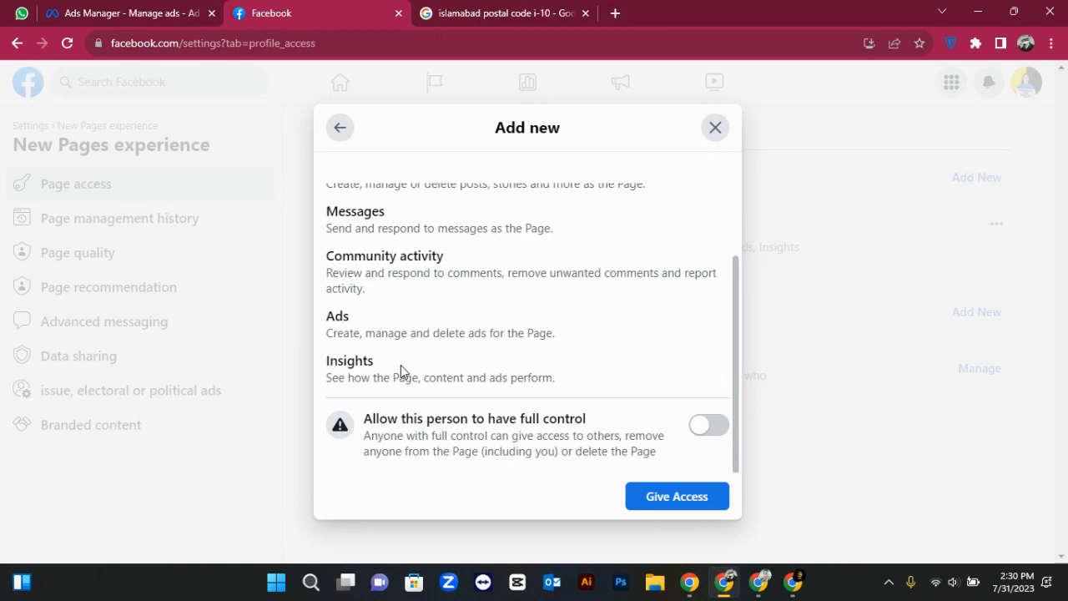
drag(573, 383, 330, 265)
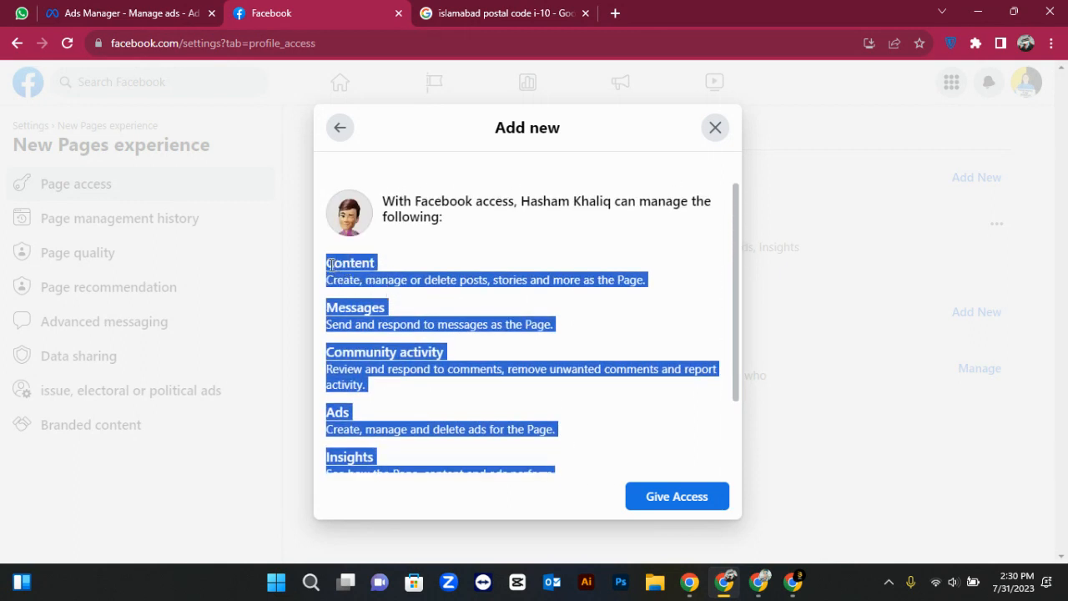
scroll(375, 288, down, 2)
click(415, 307)
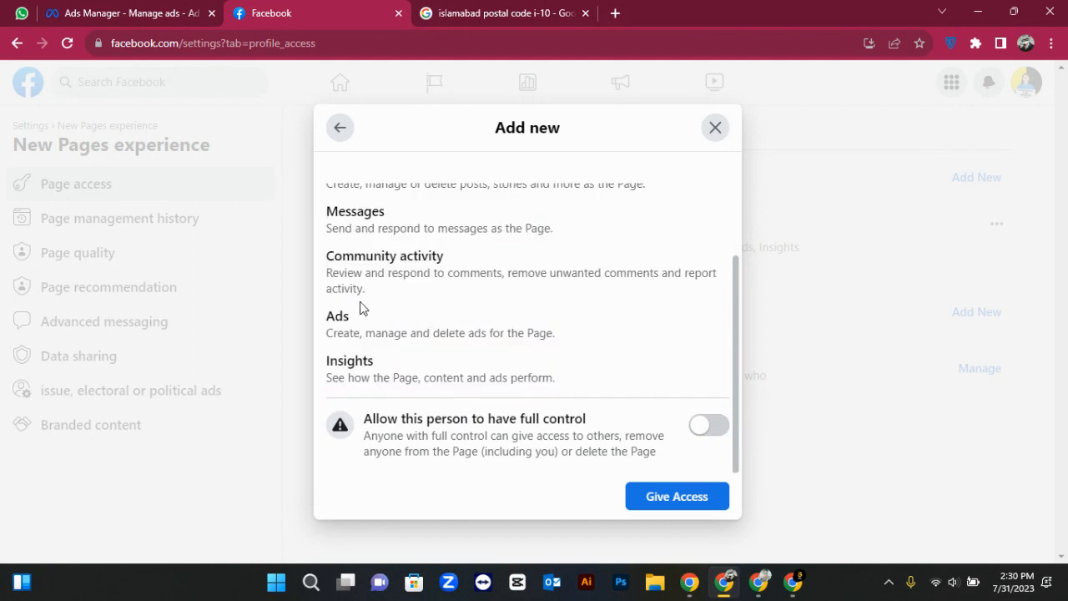
drag(327, 317, 596, 384)
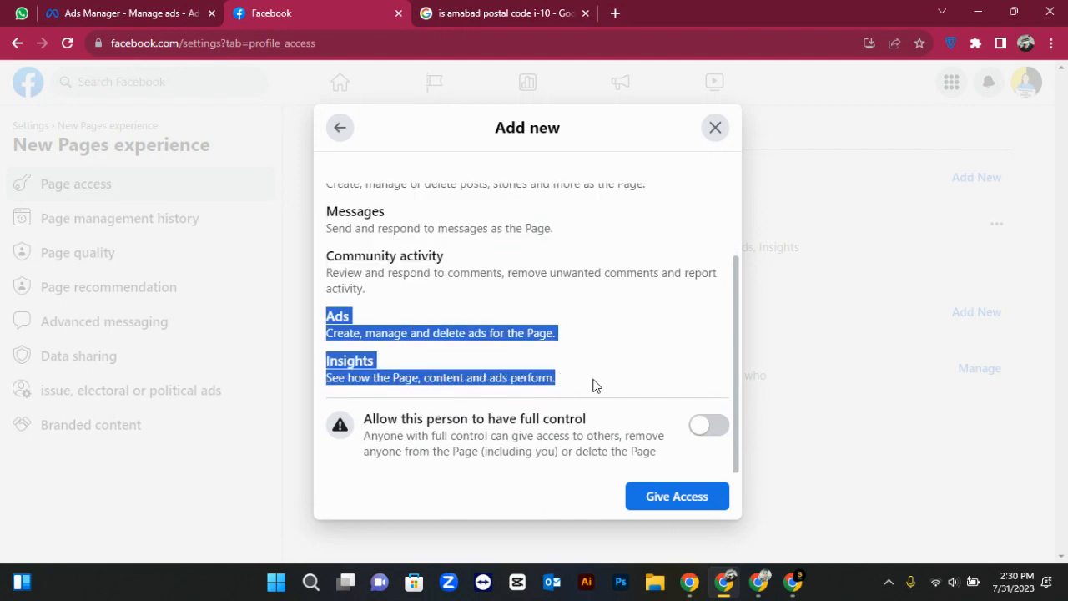
click(596, 385)
scroll(595, 385, up, 1)
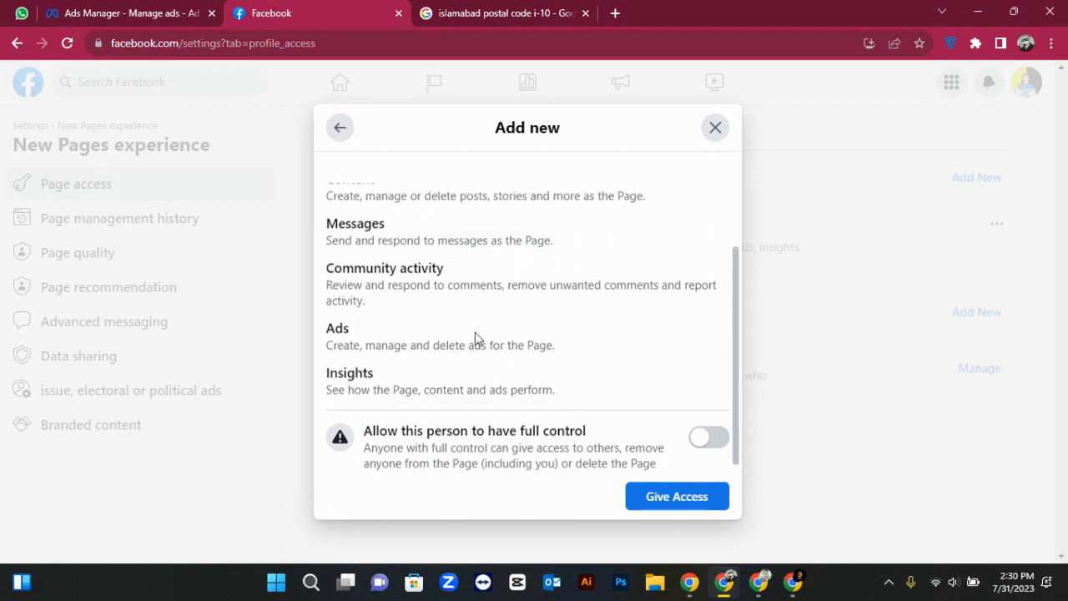
scroll(453, 334, up, 1)
drag(322, 266, 596, 380)
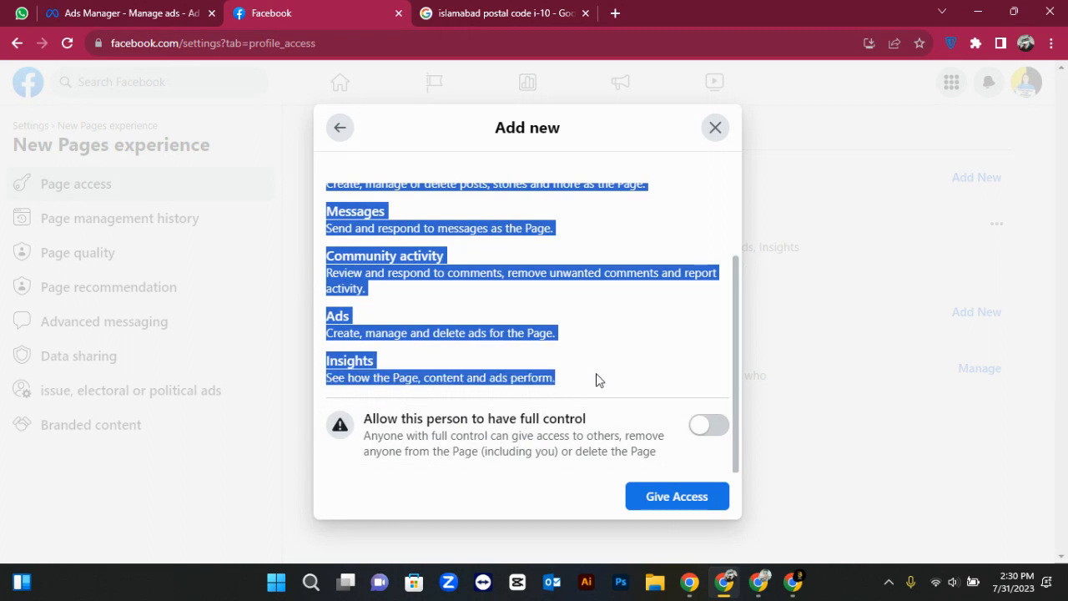
click(596, 380)
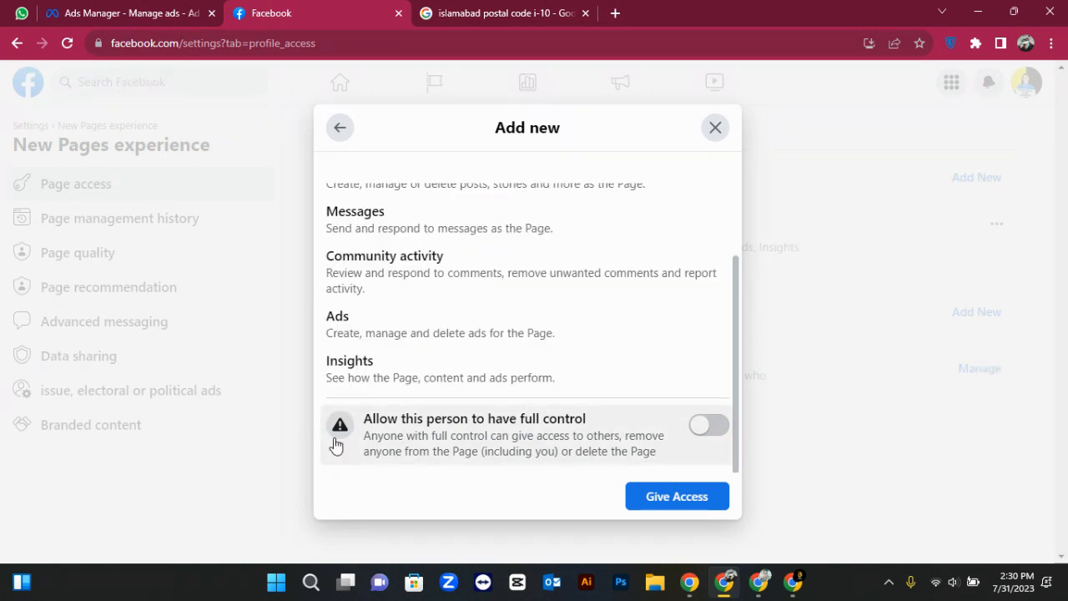
click(712, 439)
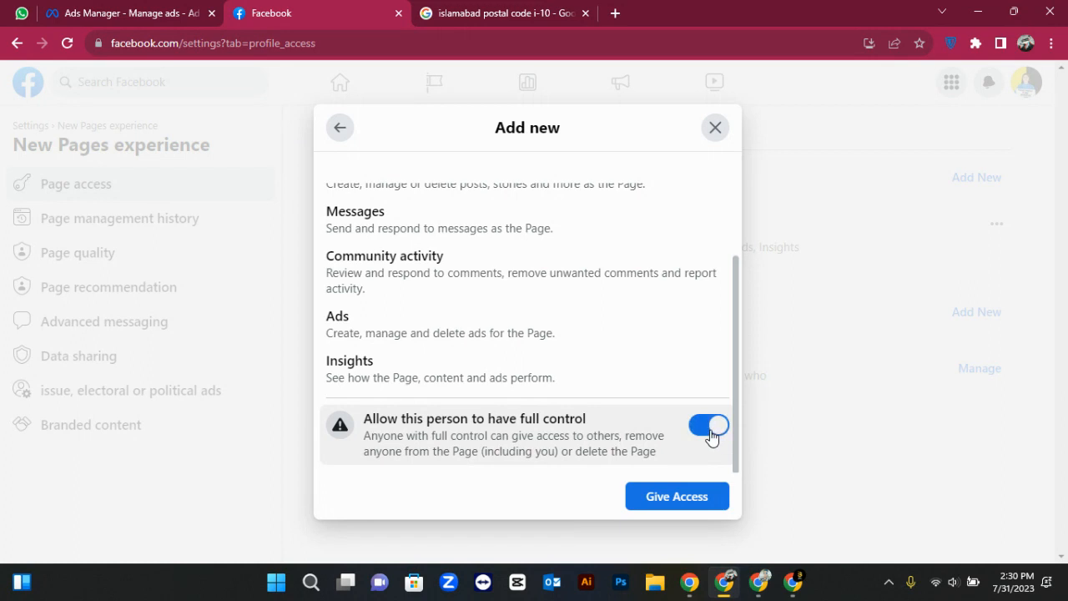
click(712, 439)
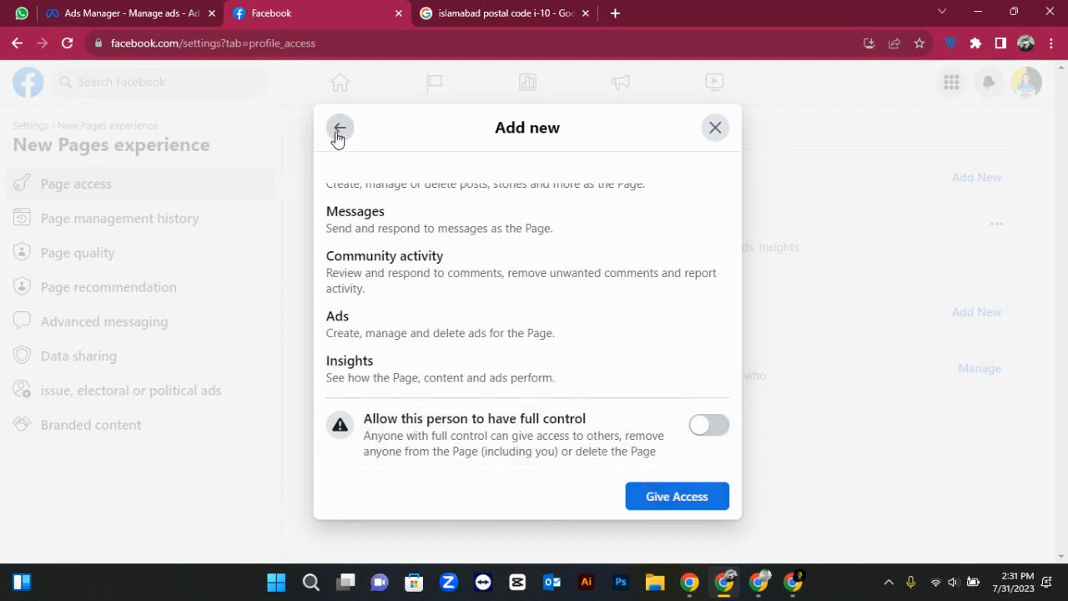
Read the permission list, close the Add new dialog without granting access, and note task access
drag(403, 374, 344, 263)
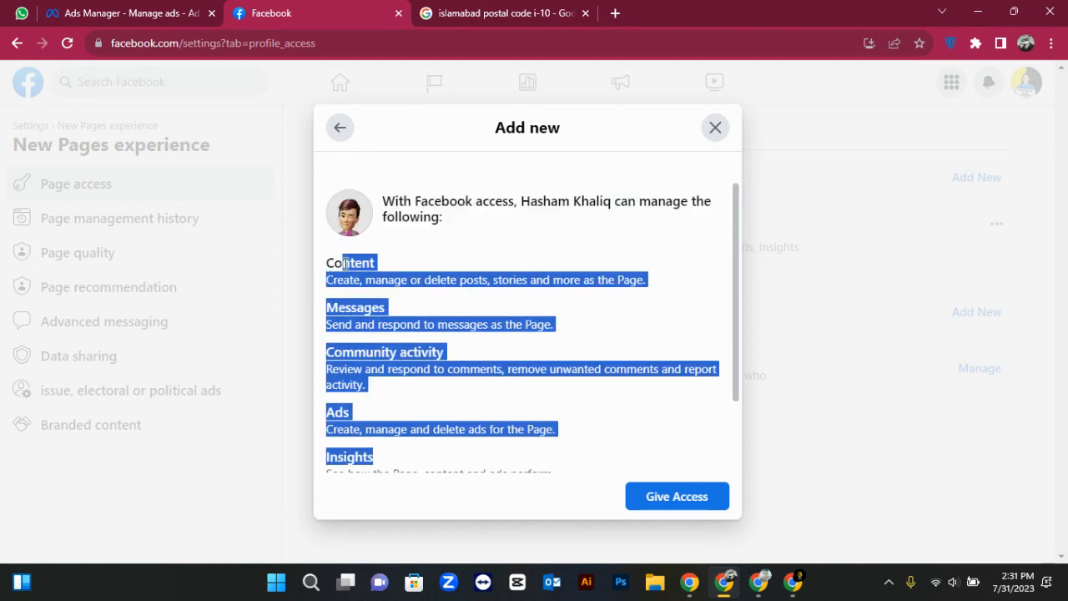
click(344, 263)
click(715, 129)
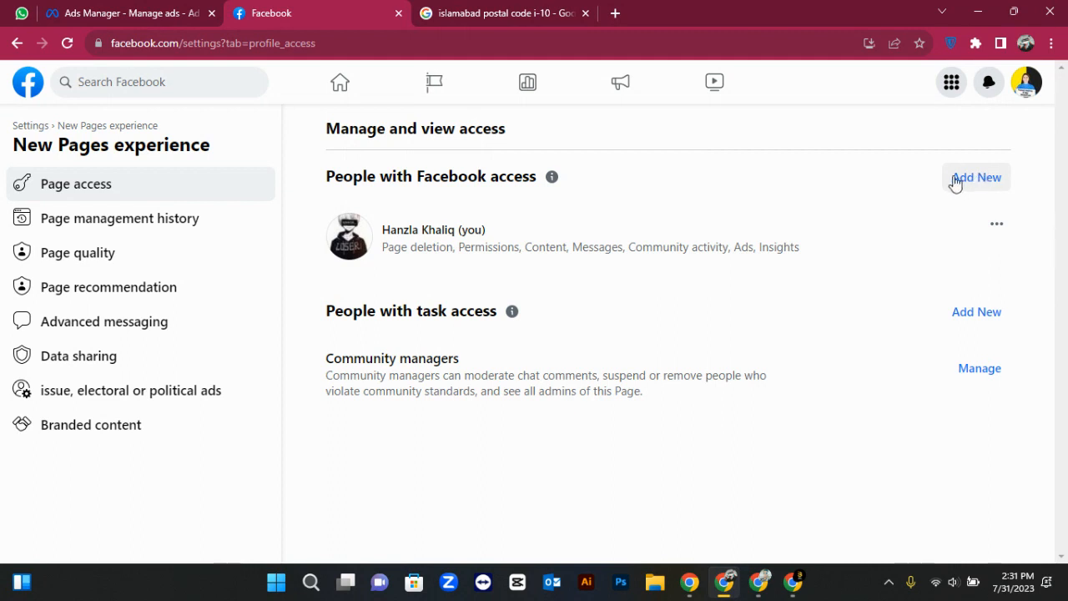
drag(326, 310, 481, 331)
click(481, 331)
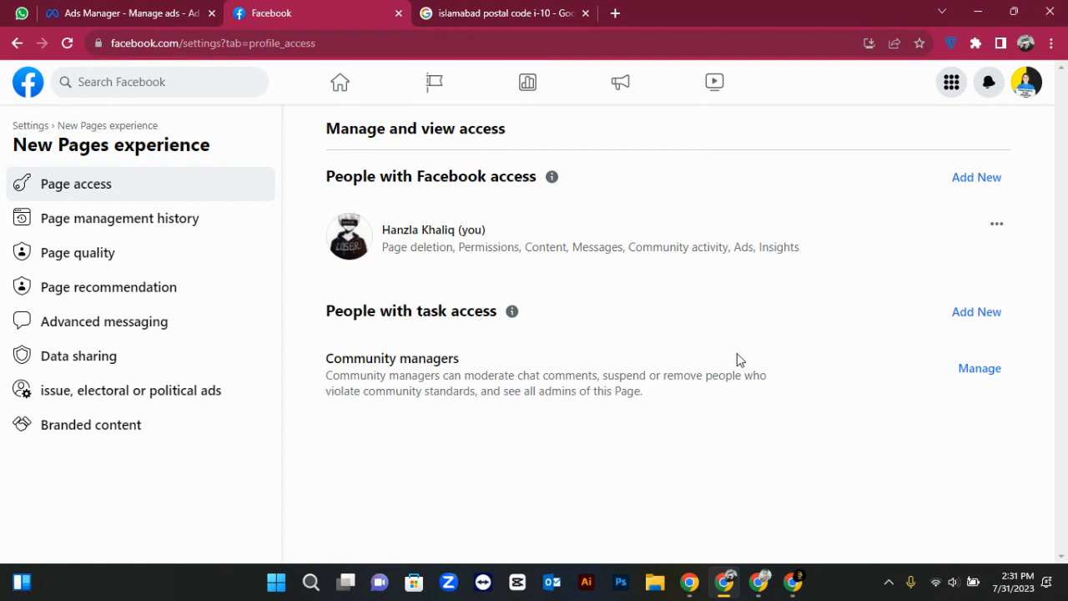
click(981, 313)
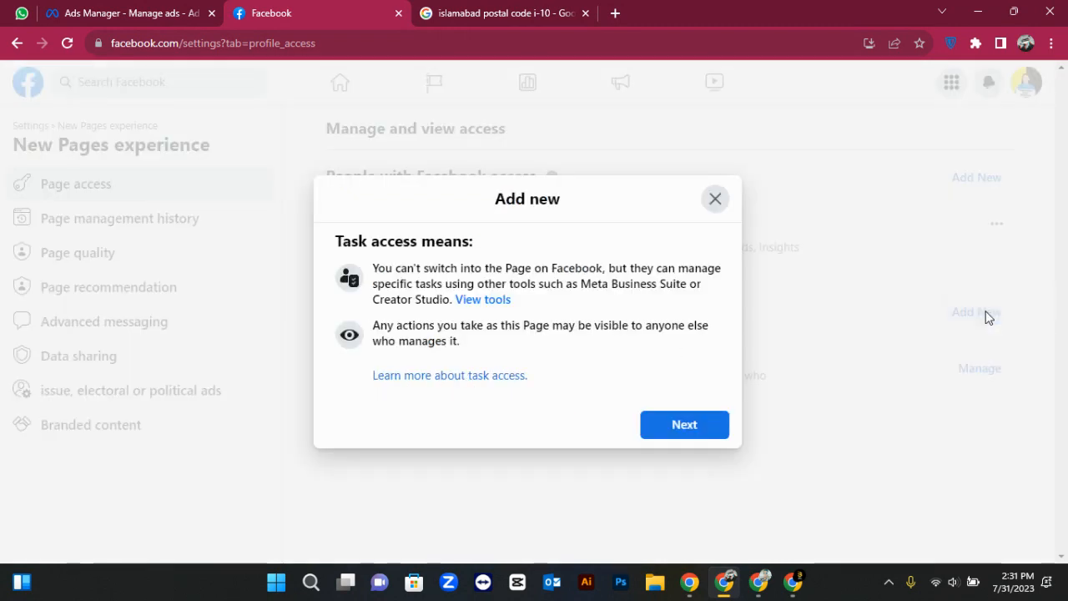
click(685, 424)
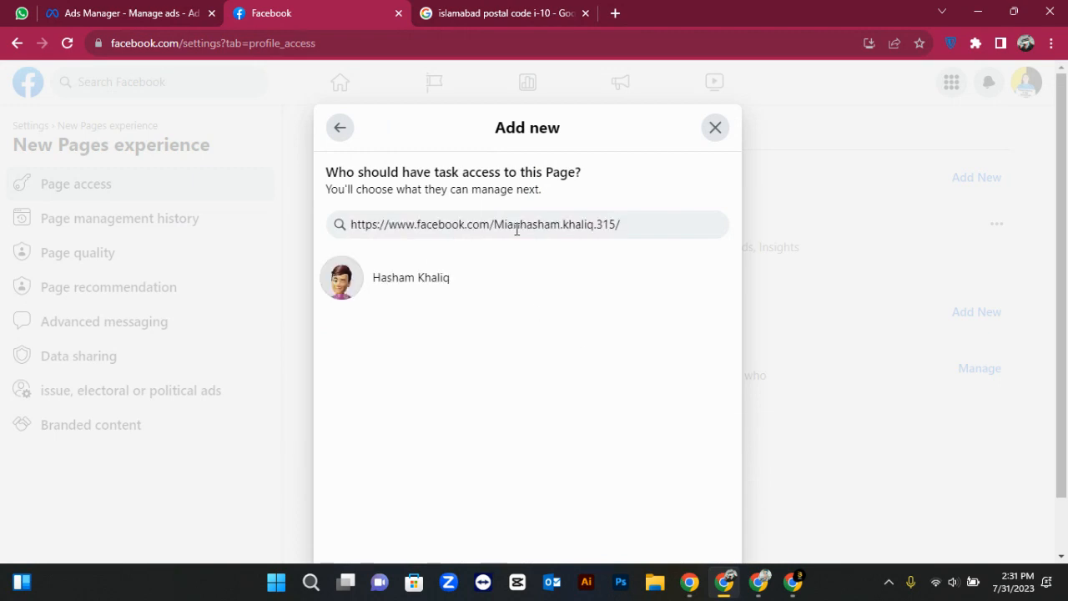
click(465, 277)
scroll(525, 269, down, 1)
scroll(524, 339, up, 1)
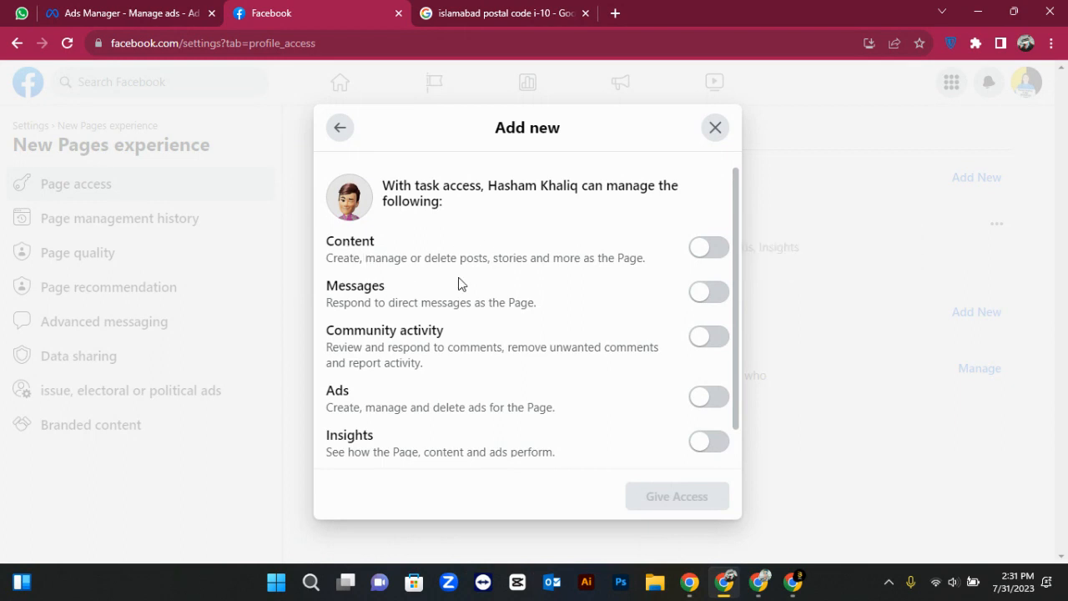
scroll(601, 291, down, 2)
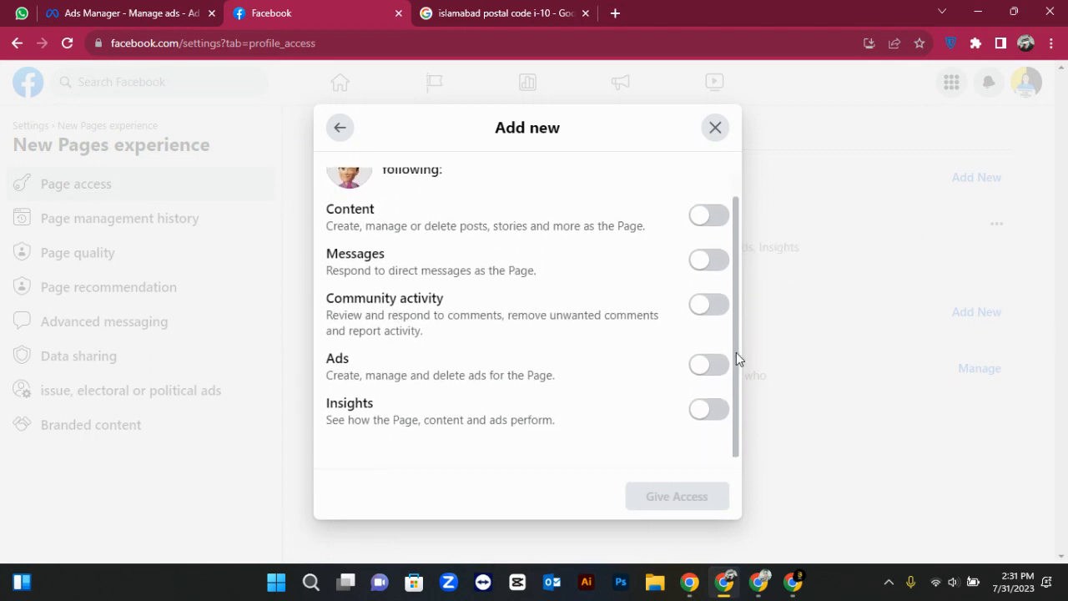
click(715, 367)
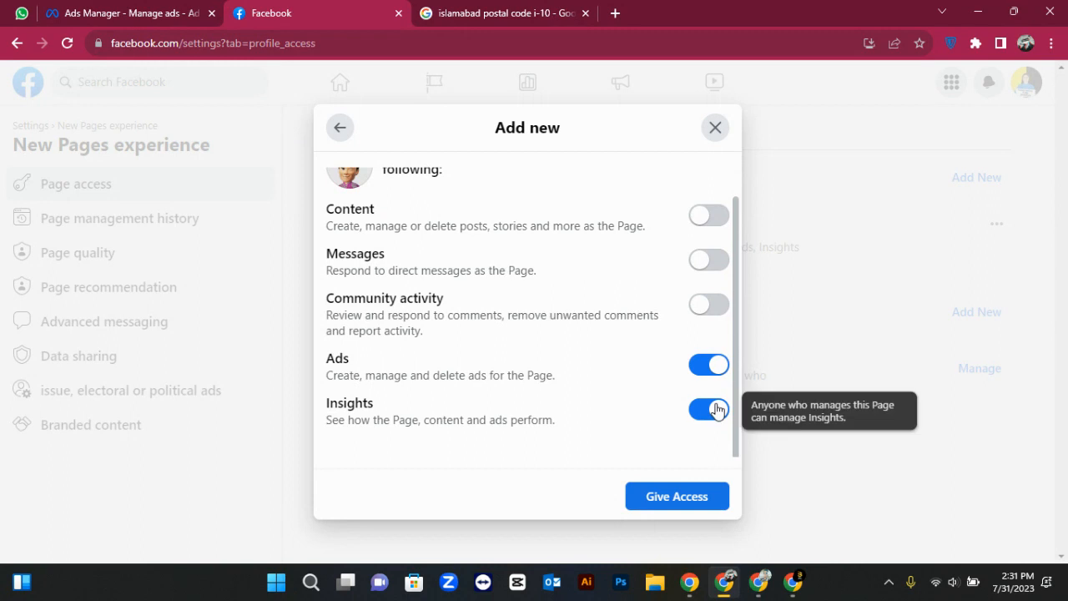
scroll(715, 409, up, 2)
click(714, 408)
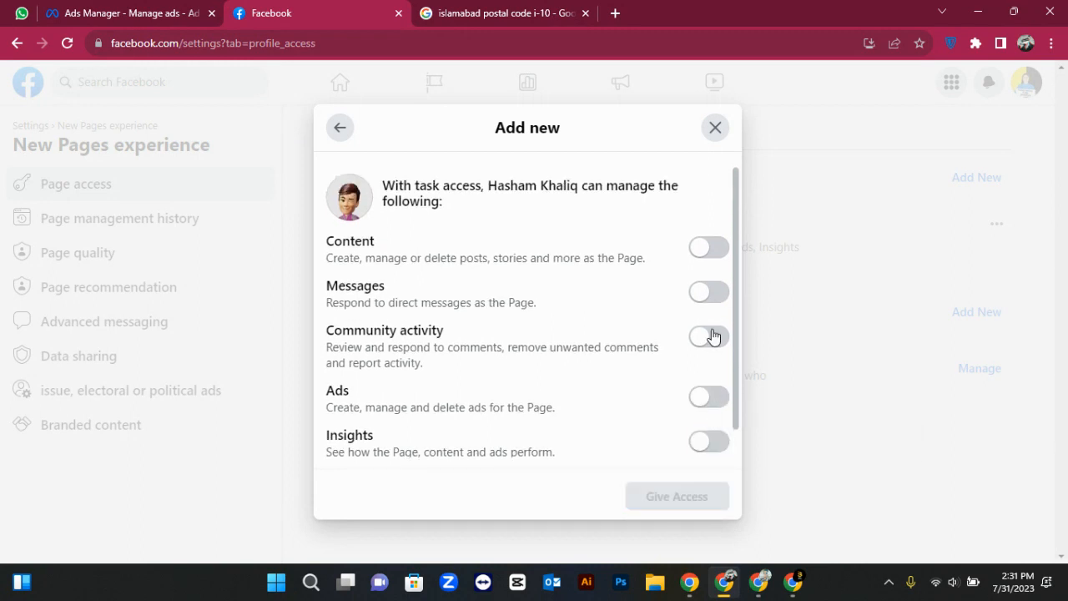
click(711, 294)
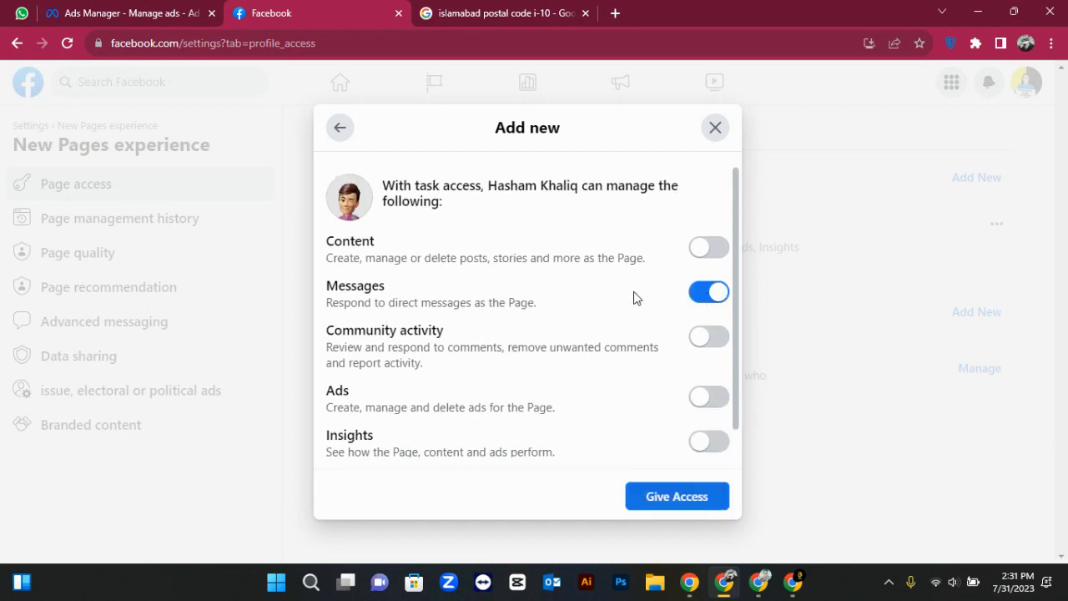
click(721, 292)
click(711, 263)
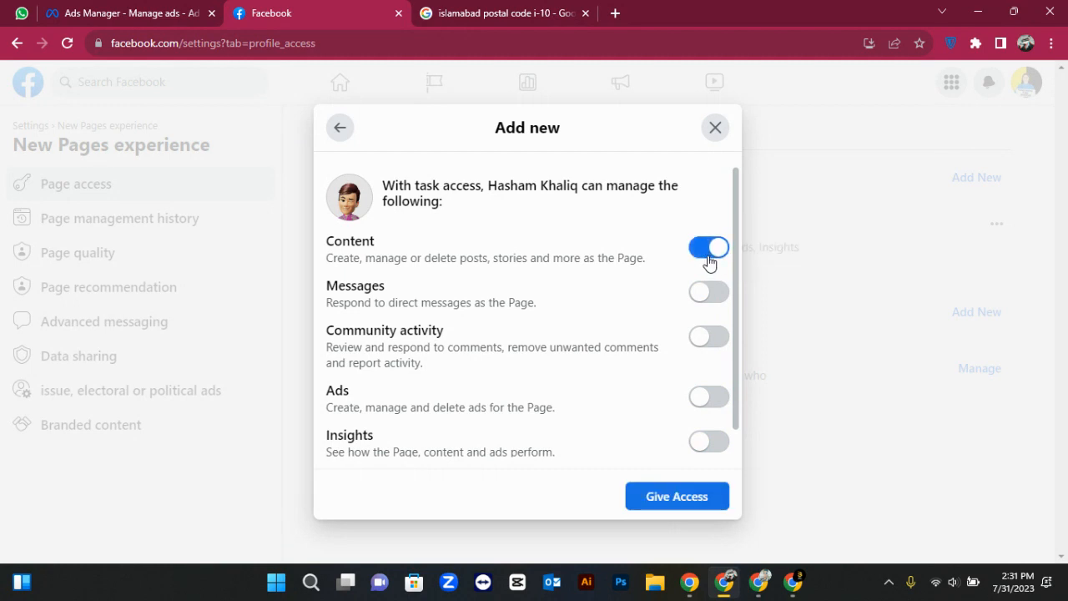
click(706, 264)
click(703, 347)
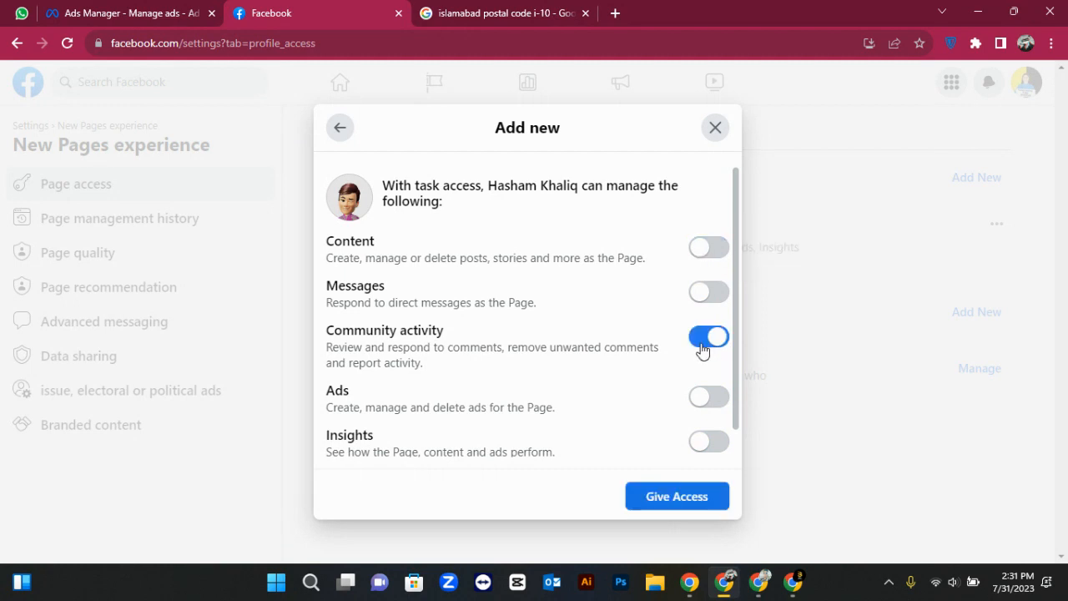
click(703, 346)
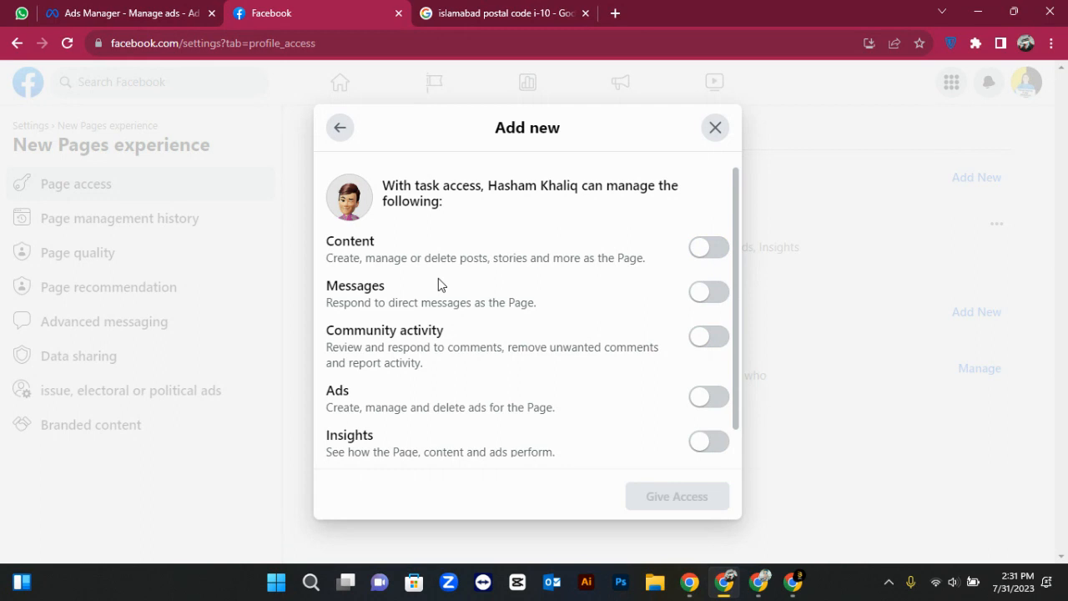
scroll(410, 346, down, 1)
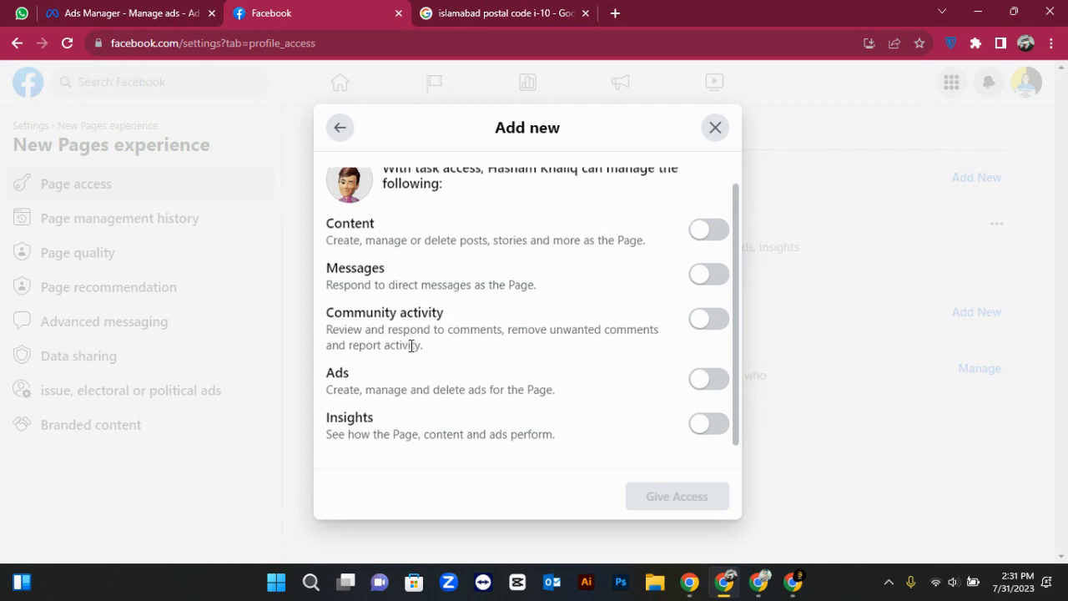
scroll(411, 345, up, 1)
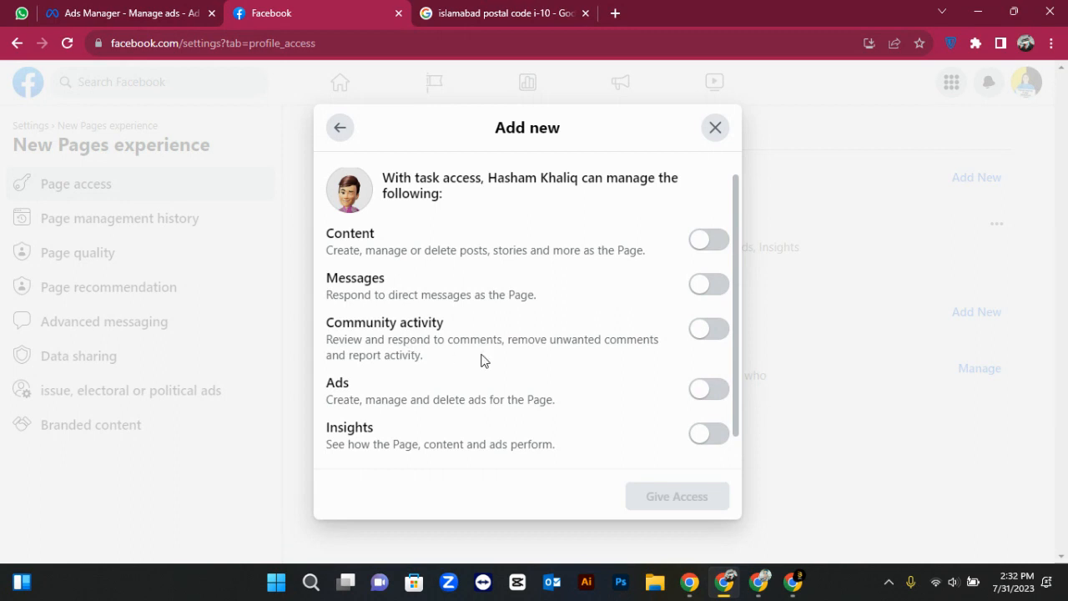
scroll(594, 398, down, 1)
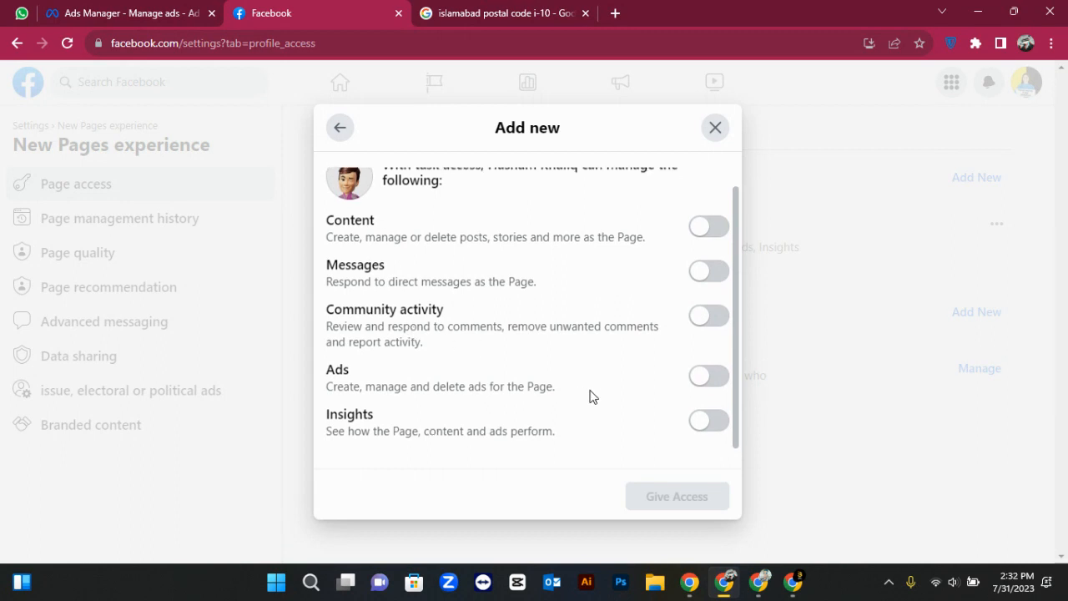
click(346, 136)
click(708, 133)
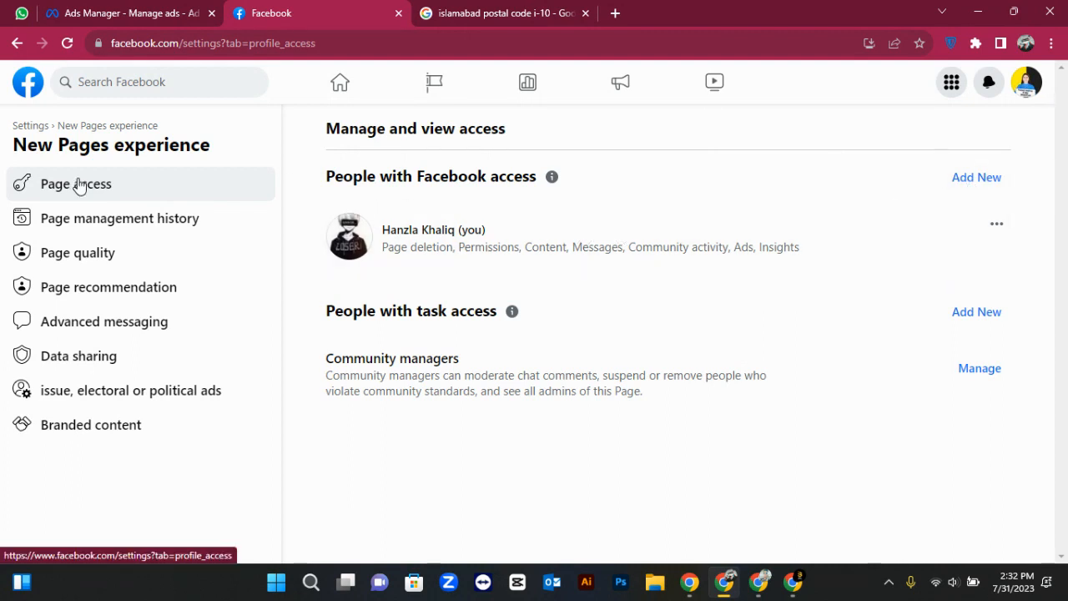
Open Page management history and check its No results found message
click(70, 227)
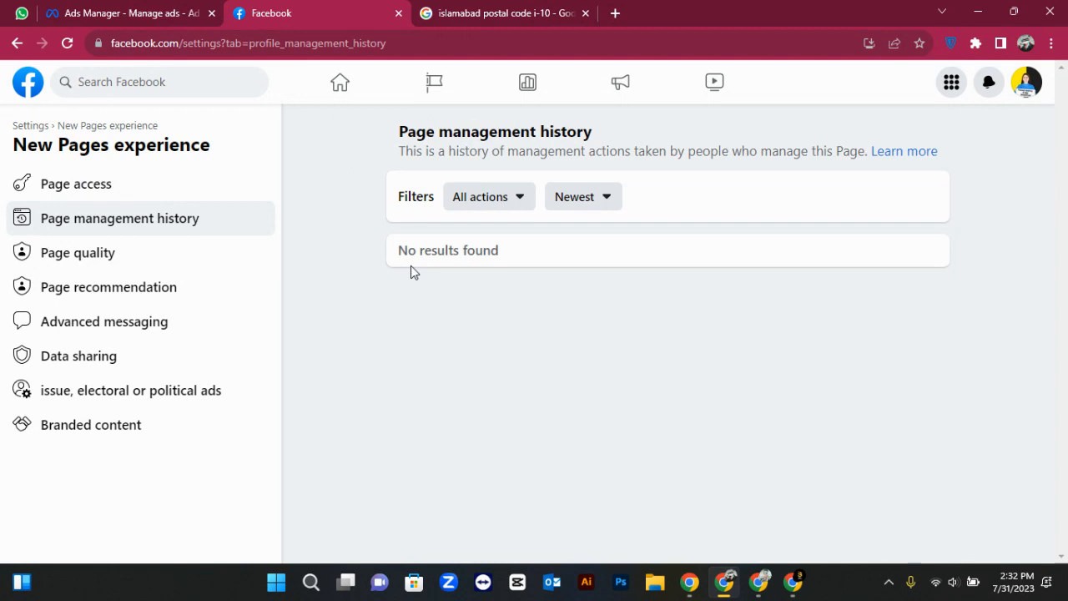
drag(394, 249, 679, 469)
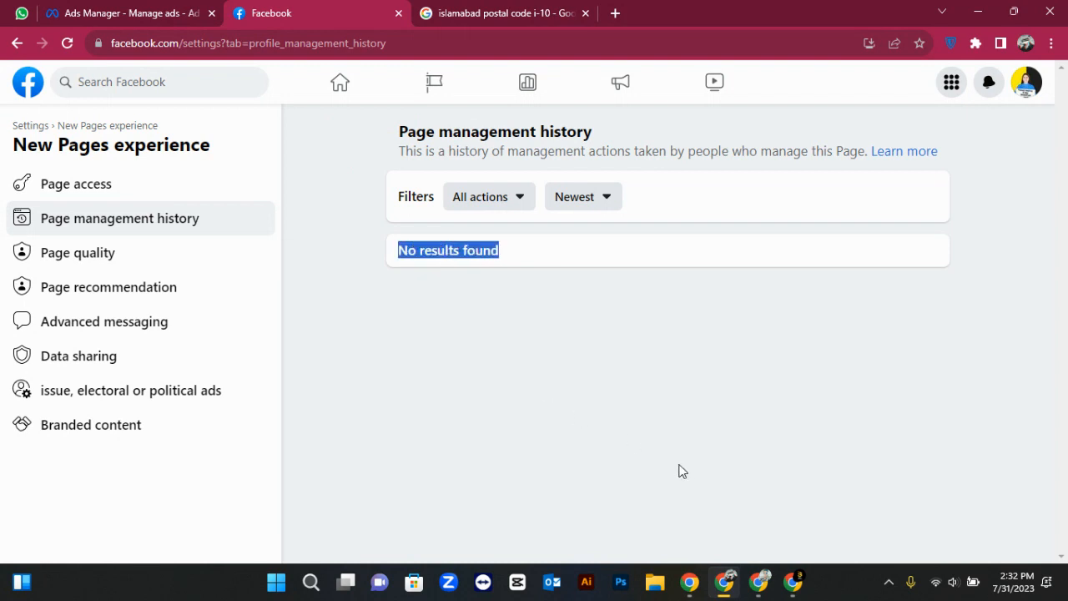
click(687, 473)
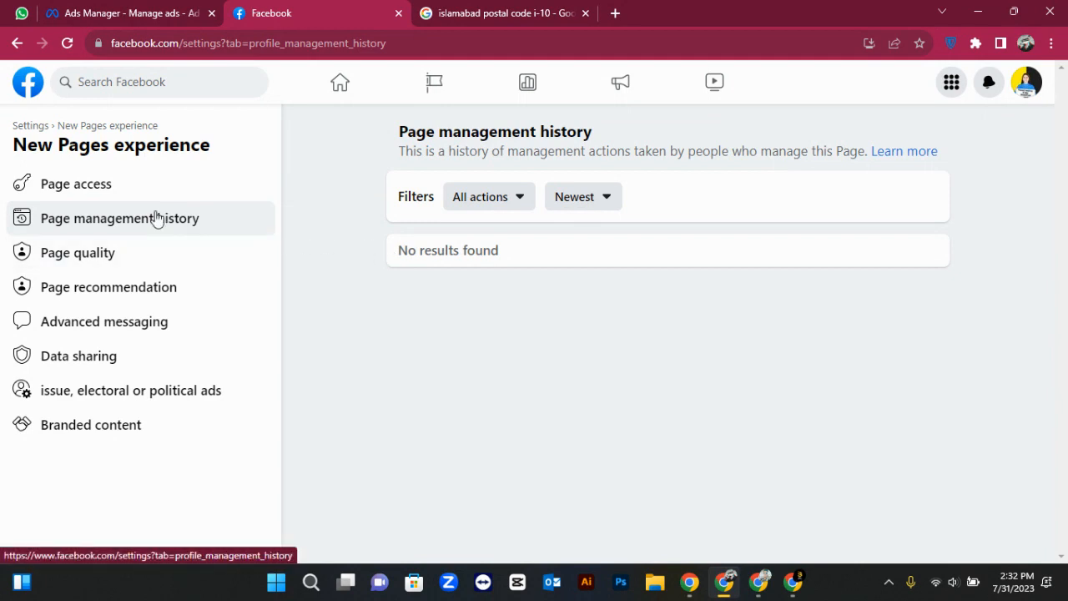
click(114, 261)
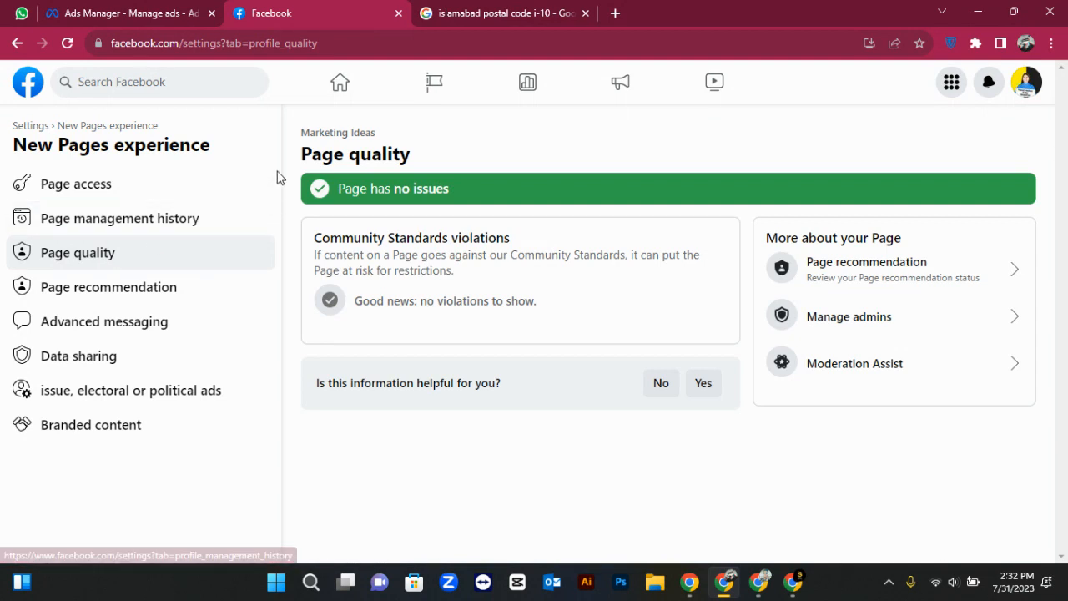
drag(303, 147, 451, 188)
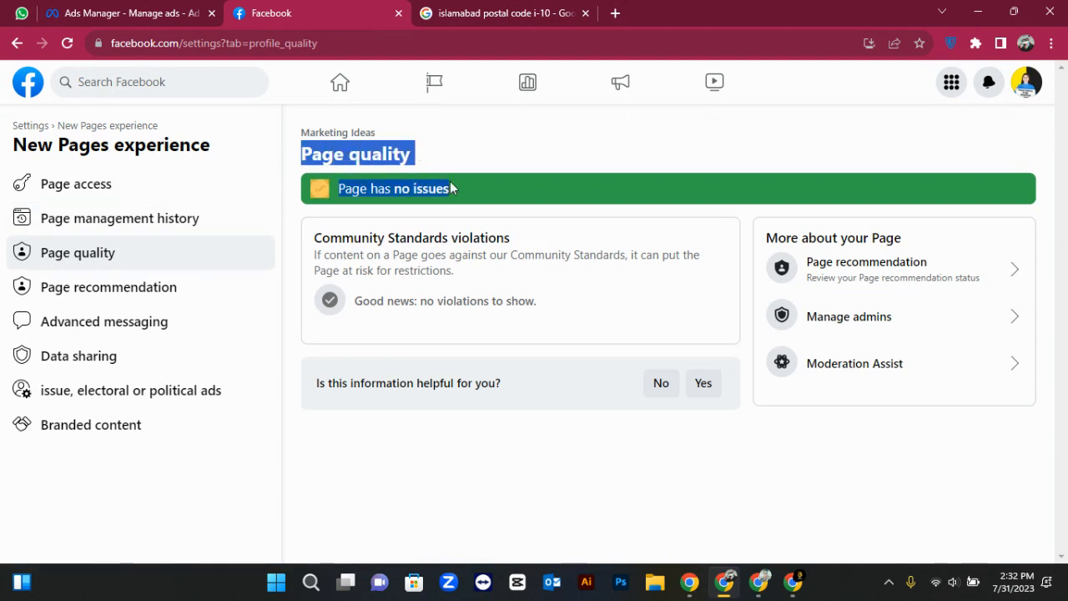
click(452, 189)
double_click(403, 190)
click(404, 191)
click(403, 191)
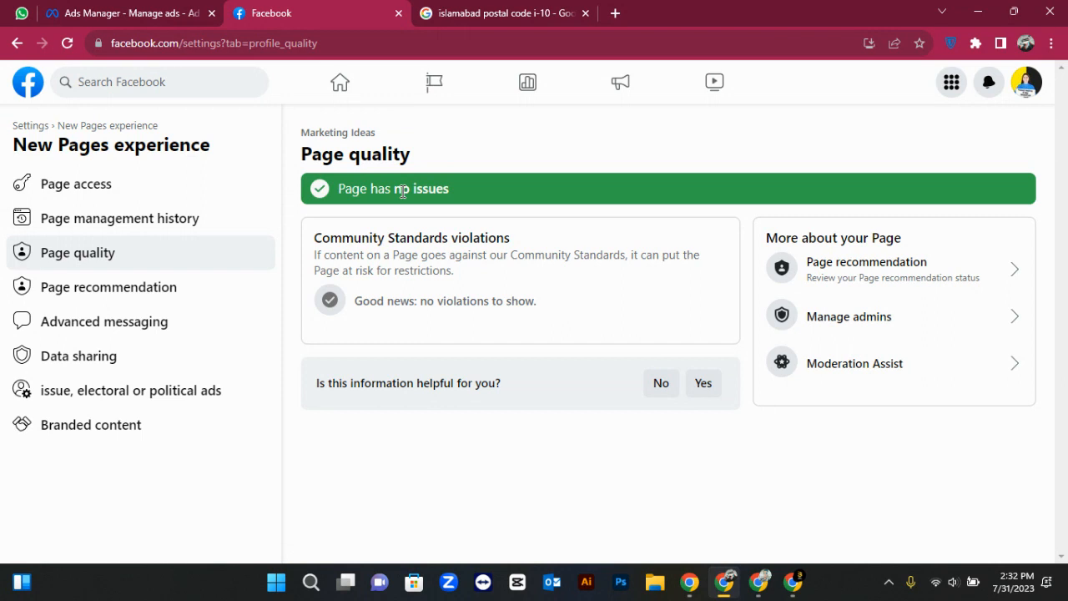
triple_click(402, 191)
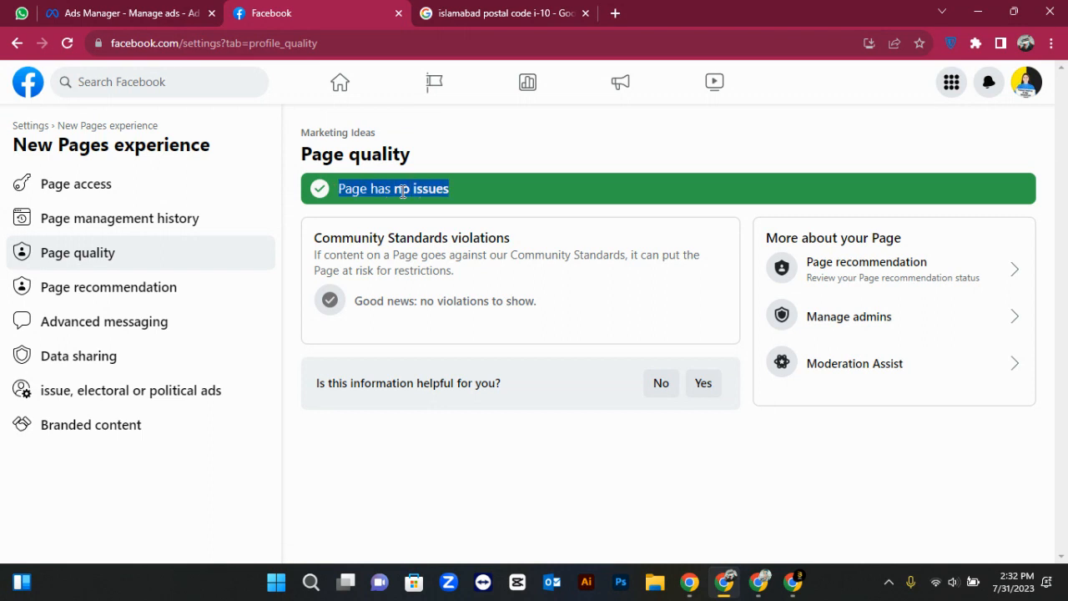
click(365, 191)
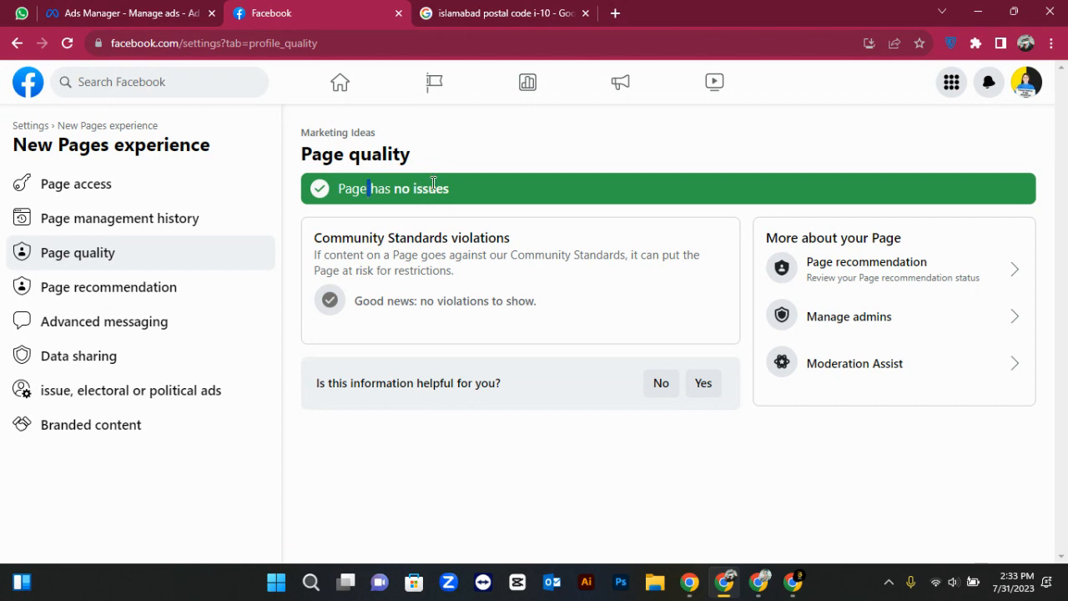
drag(455, 188, 327, 192)
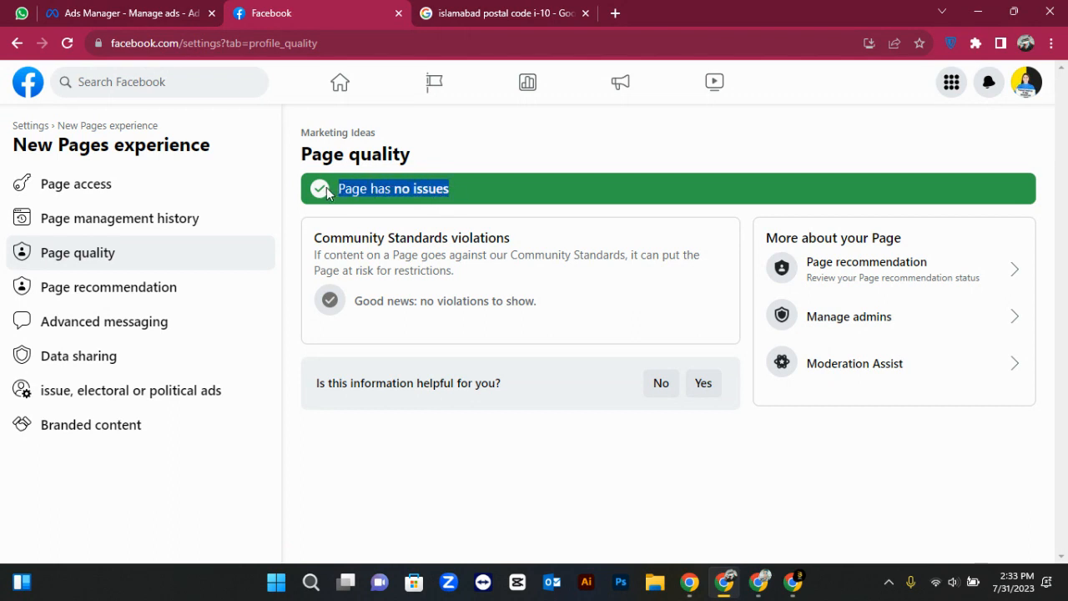
double_click(399, 187)
click(390, 187)
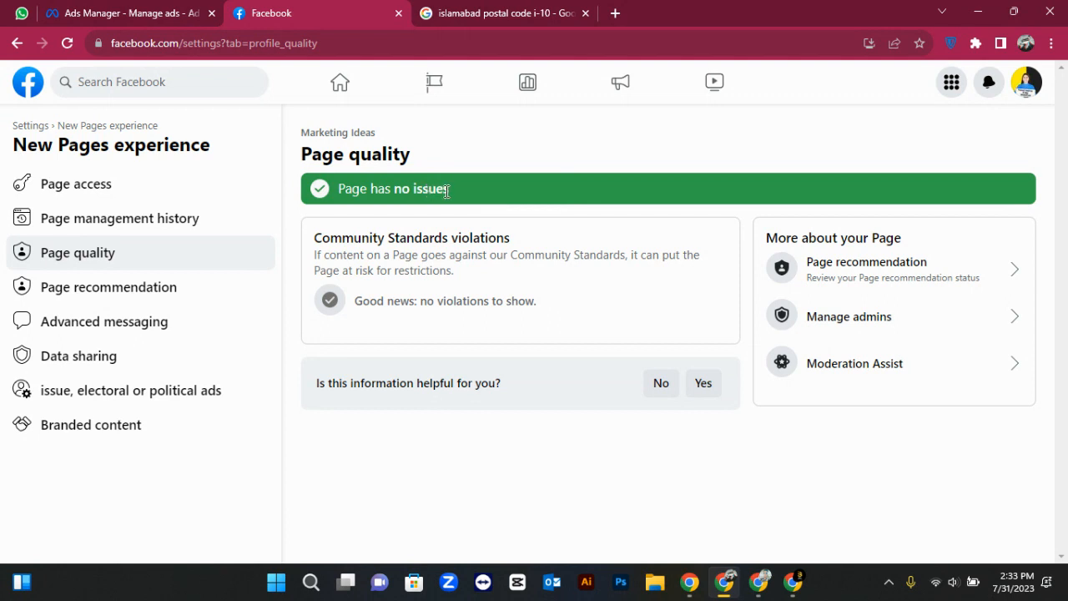
drag(451, 192, 341, 190)
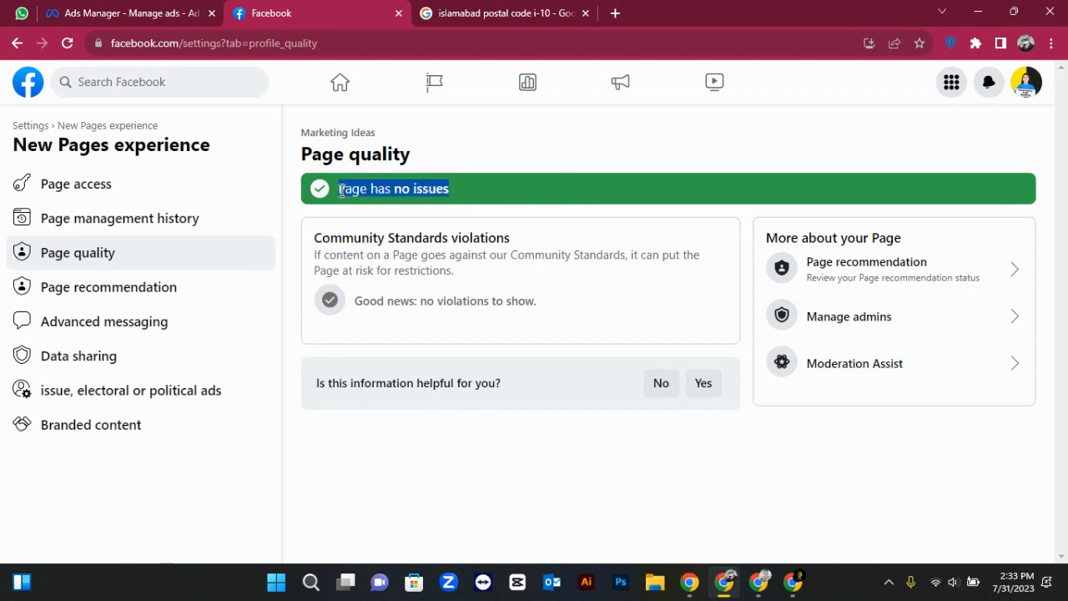
click(429, 189)
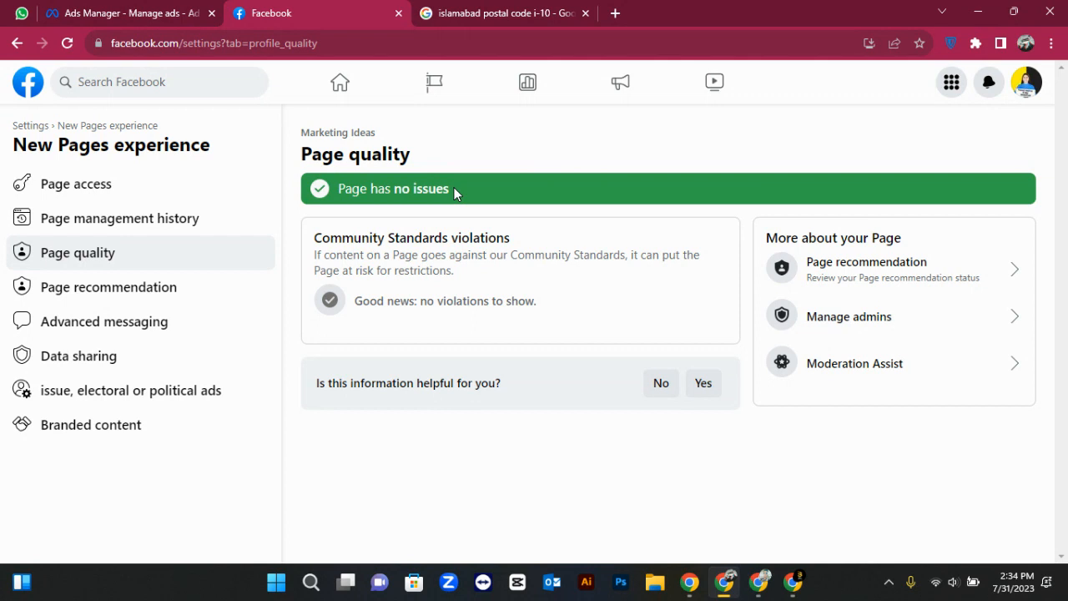
double_click(448, 188)
click(448, 188)
drag(454, 187, 341, 190)
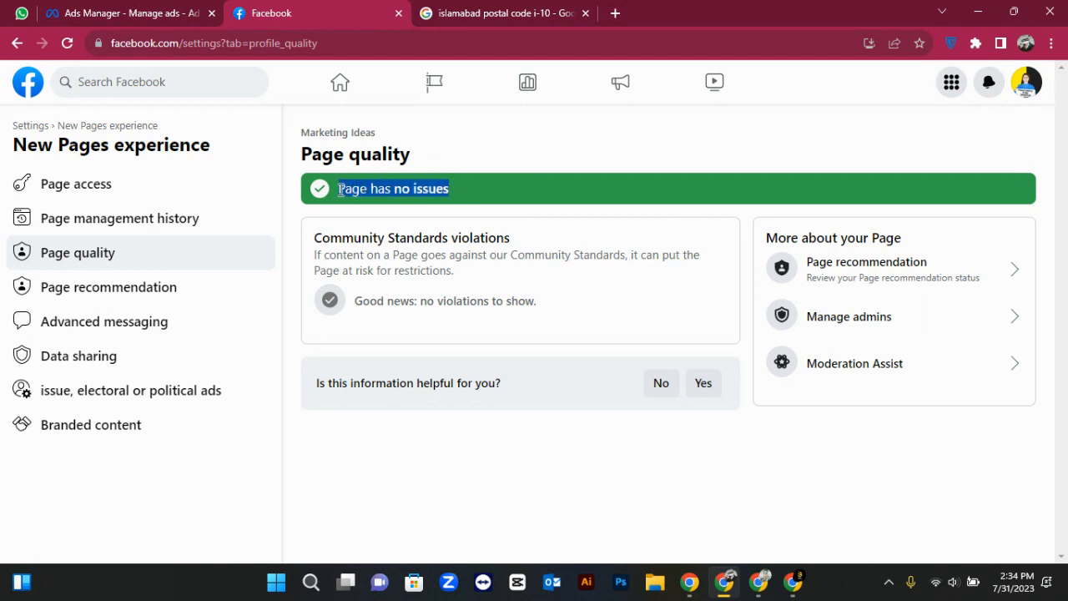
click(340, 191)
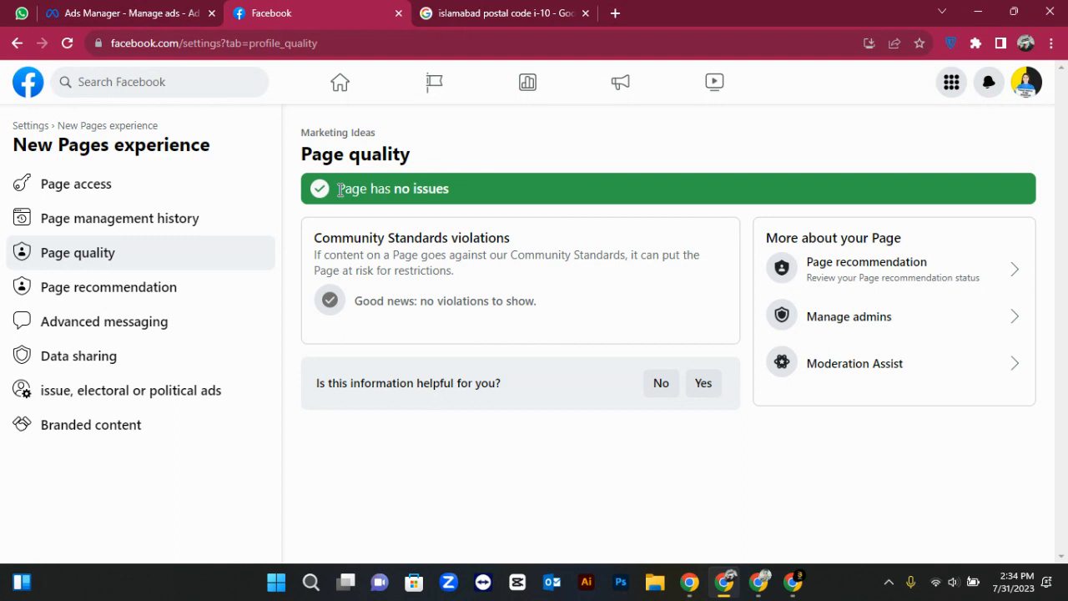
drag(341, 191, 427, 196)
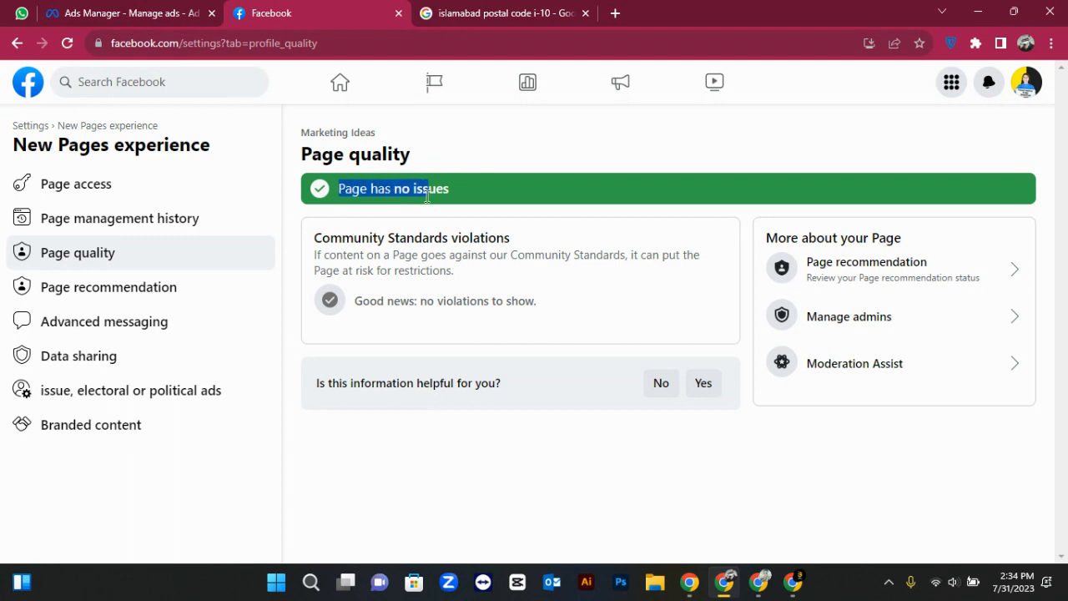
click(424, 191)
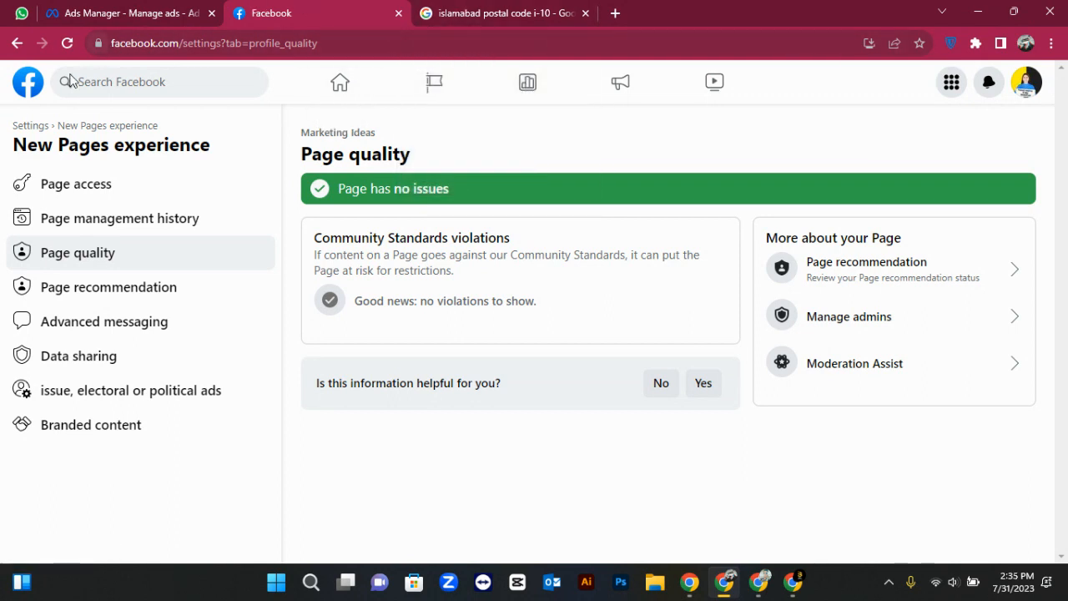
Open the Marketing Ideas Page in a new tab from the Facebook home feed
middle_click(31, 83)
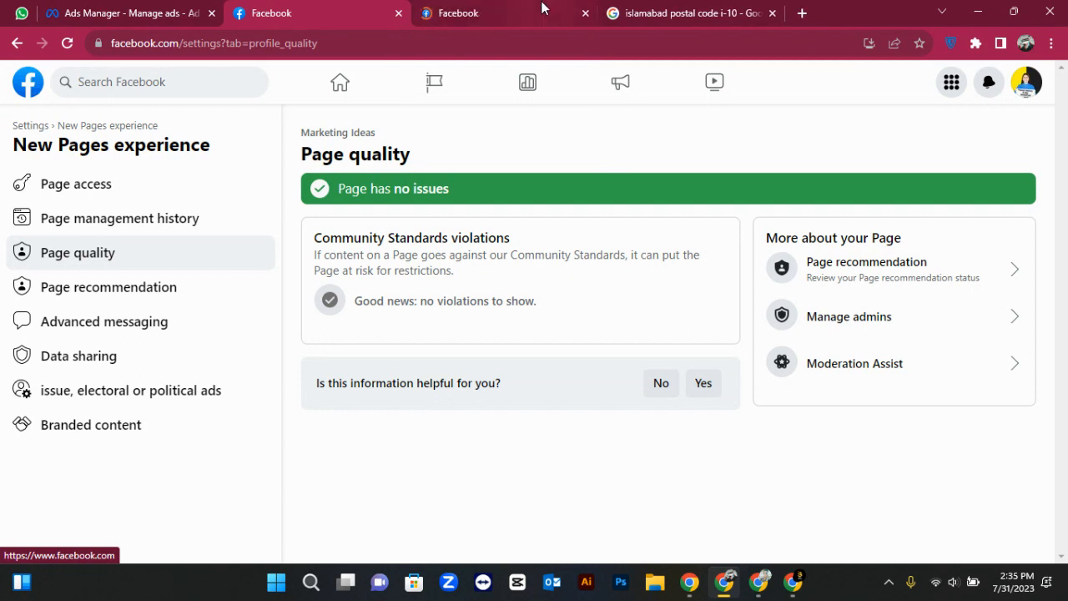
click(541, 9)
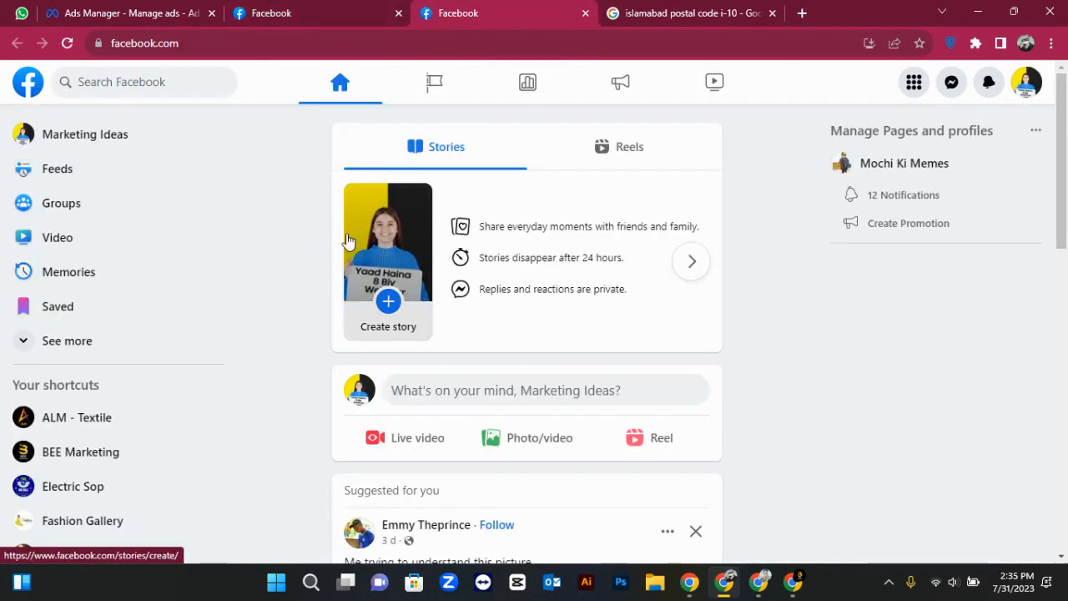
click(96, 135)
scroll(565, 283, down, 10)
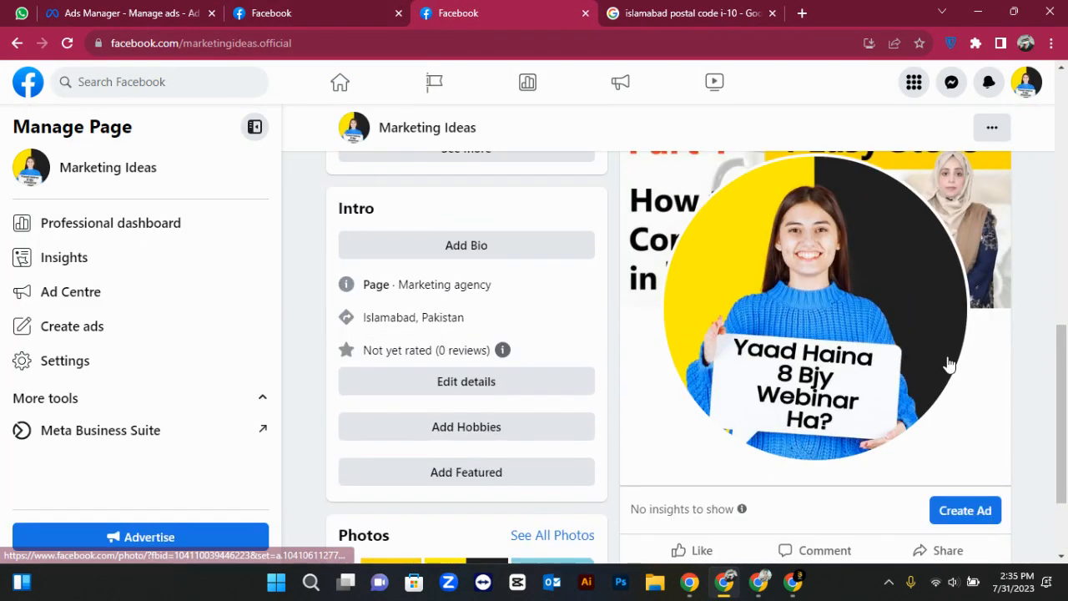
Open and dismiss the post's Share options and the profile switcher
click(949, 426)
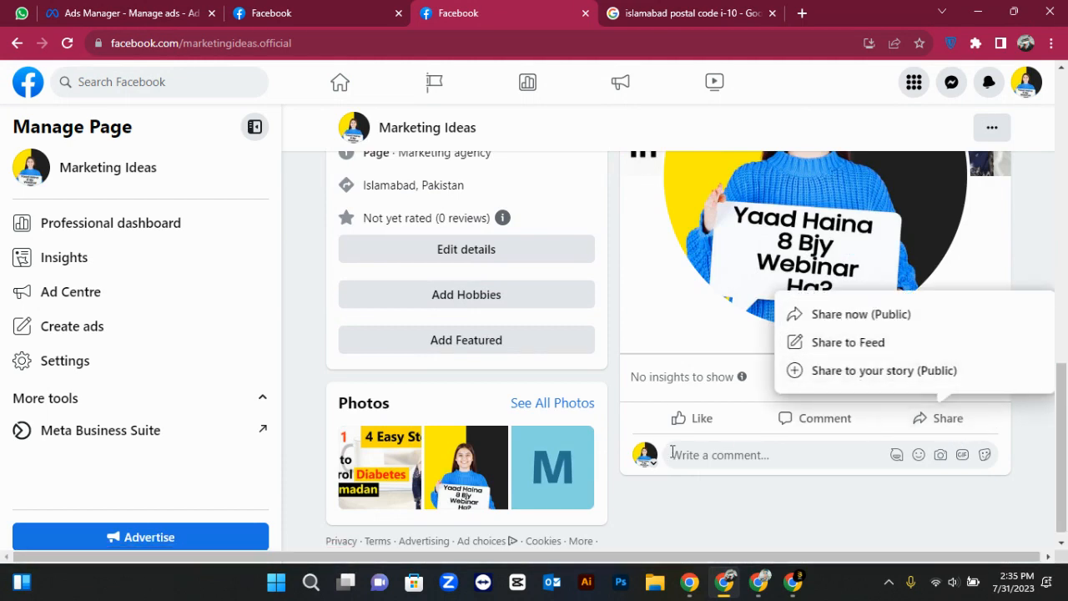
click(644, 458)
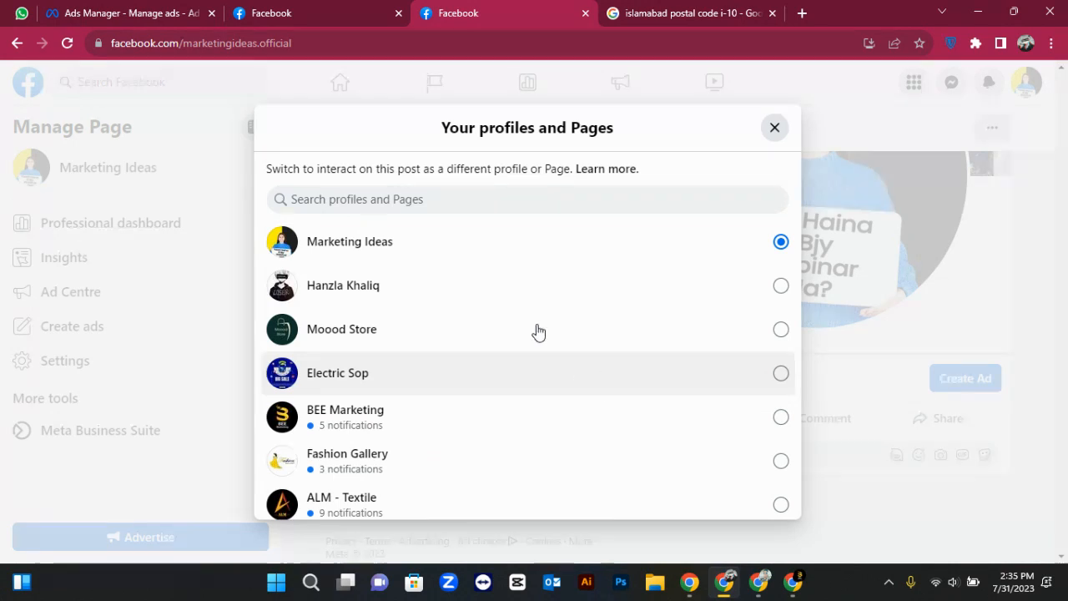
click(769, 138)
click(947, 428)
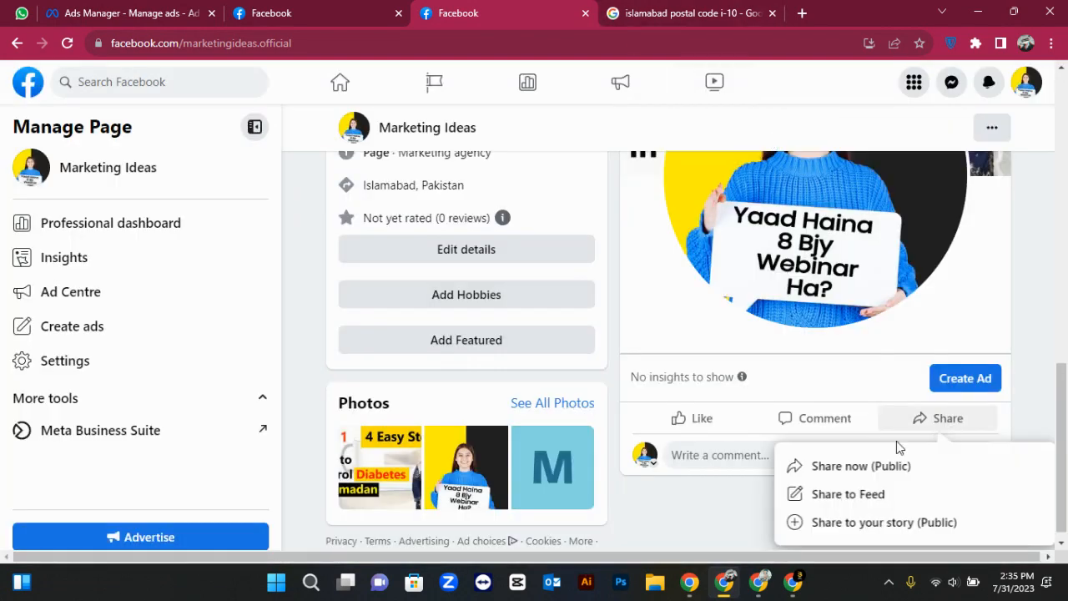
click(740, 515)
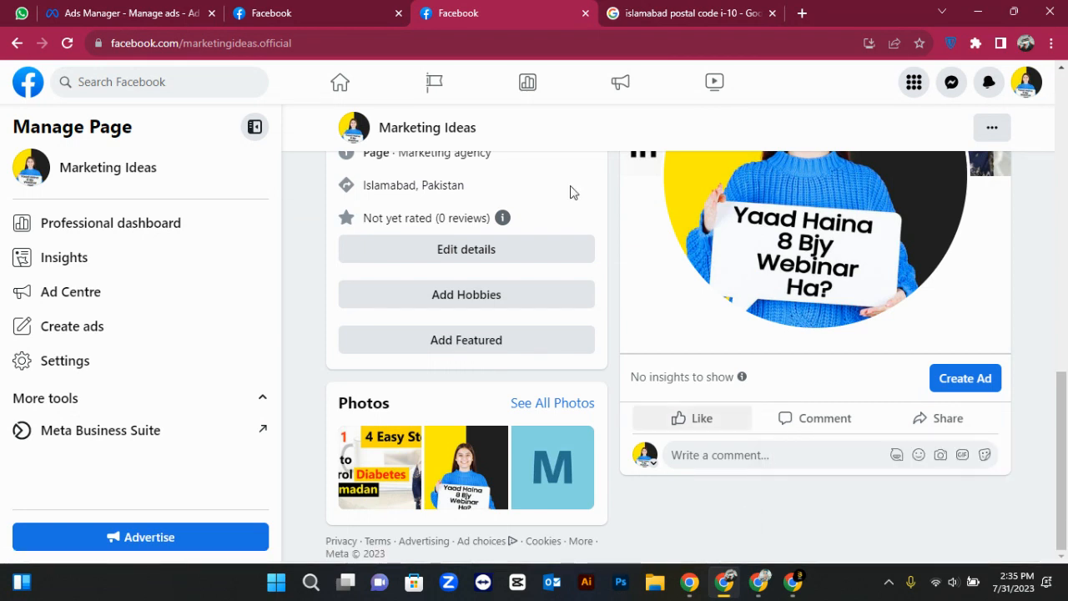
Switch back to the settings tab and confirm Page quality reports no issues
click(367, 7)
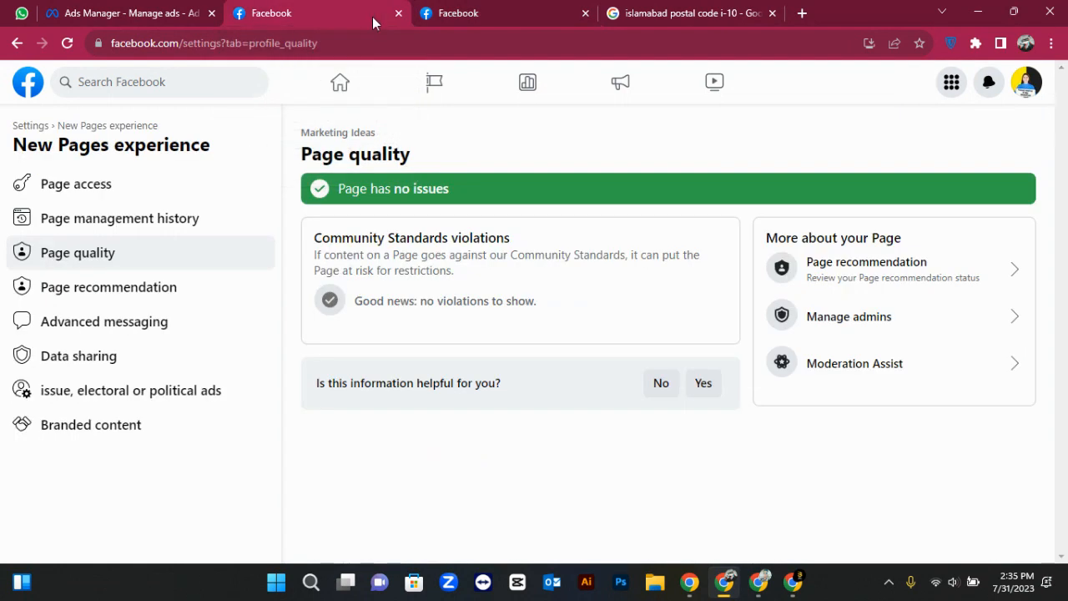
double_click(416, 189)
click(415, 189)
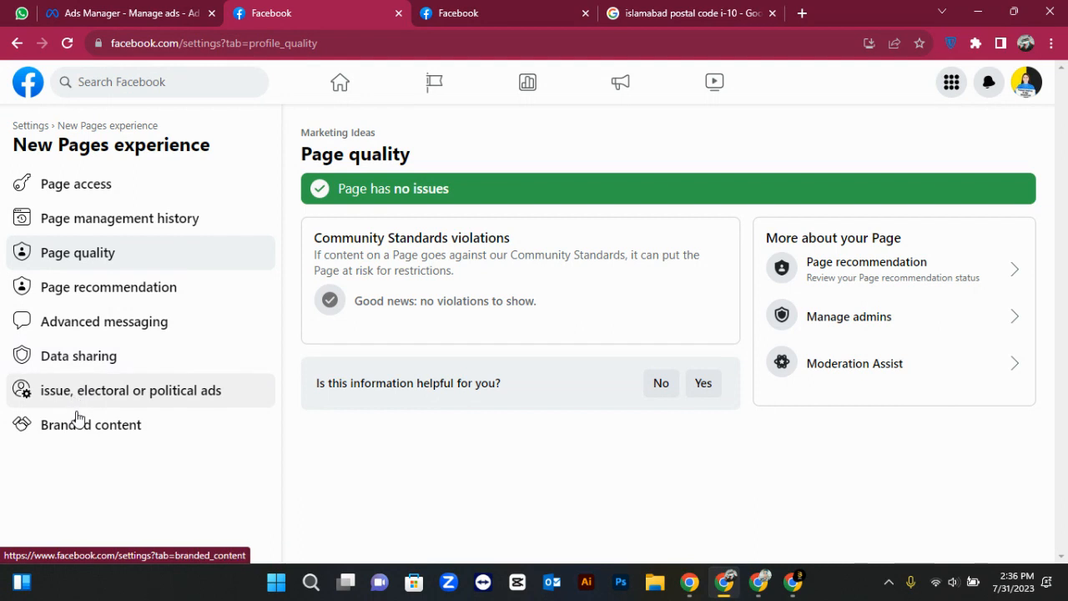
Open the political ads authorisation settings and locate the Confirm your identity step
click(142, 399)
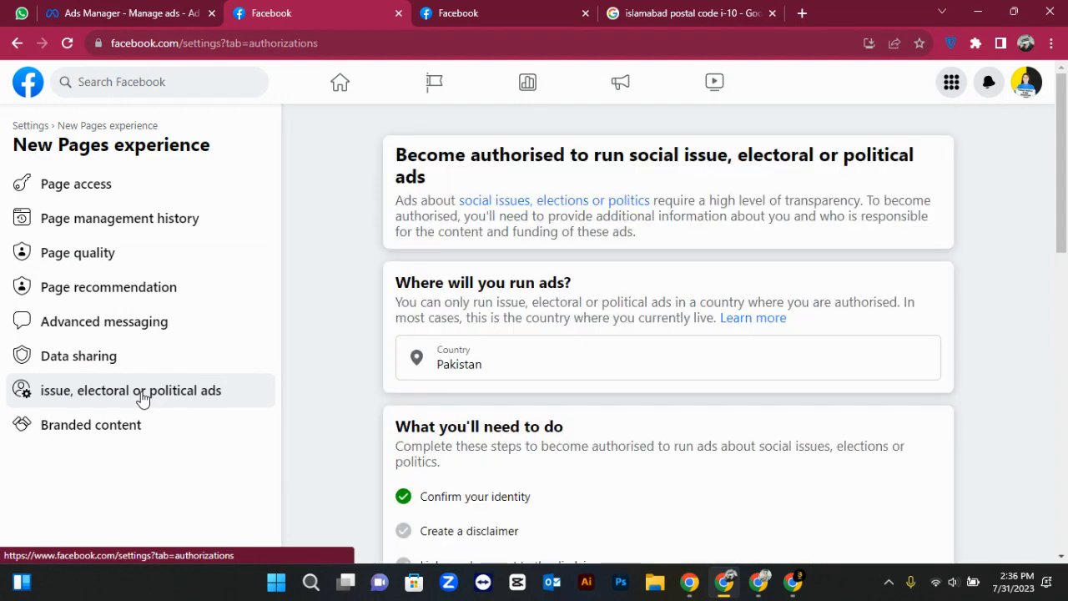
scroll(372, 400, down, 1)
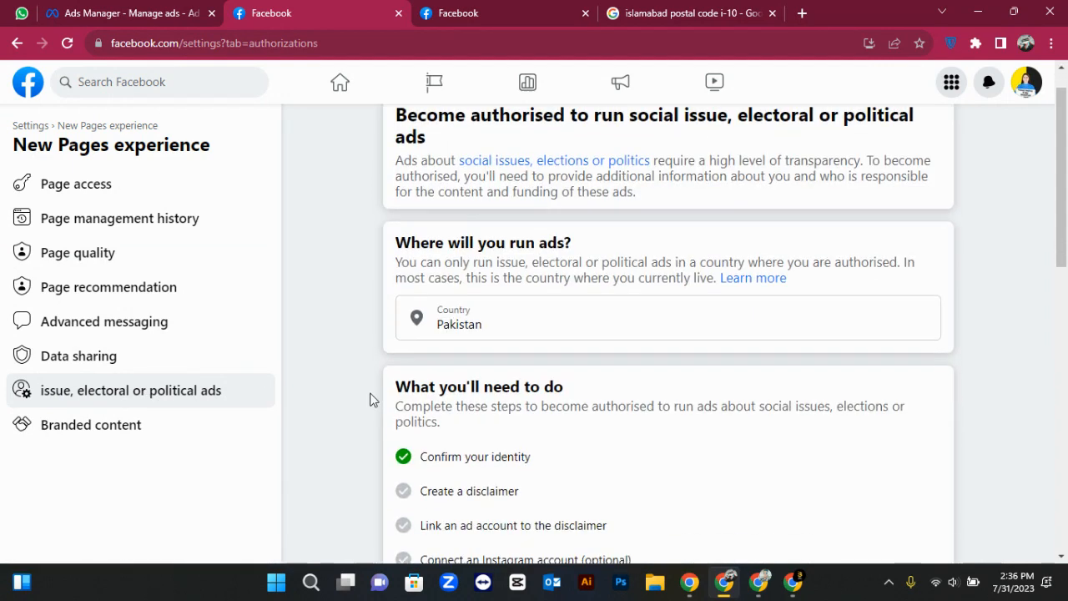
scroll(372, 401, down, 8)
scroll(369, 398, up, 8)
scroll(370, 398, down, 1)
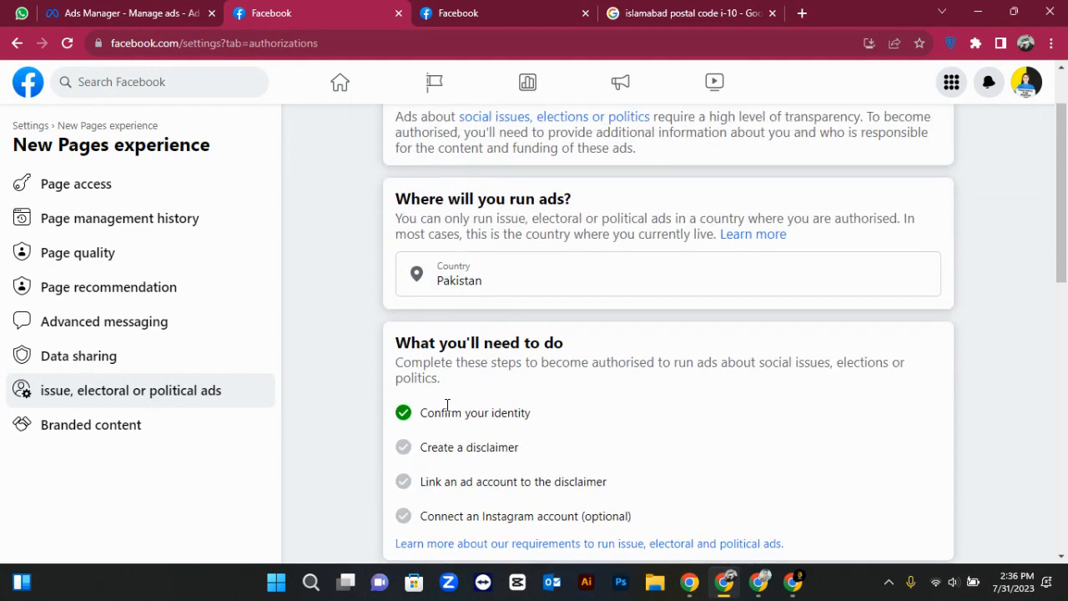
drag(422, 413, 546, 417)
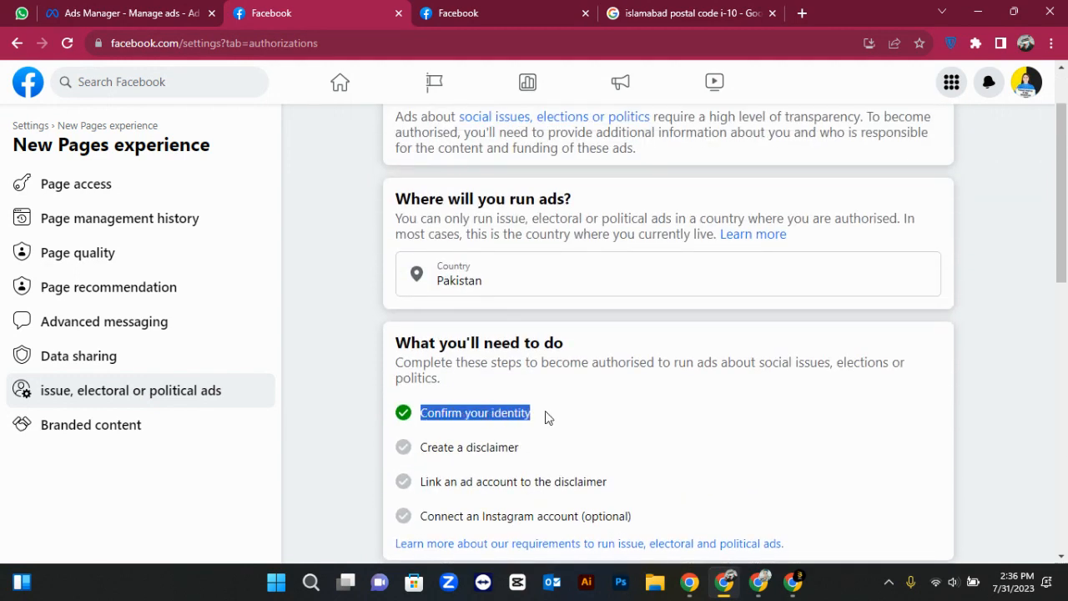
click(413, 418)
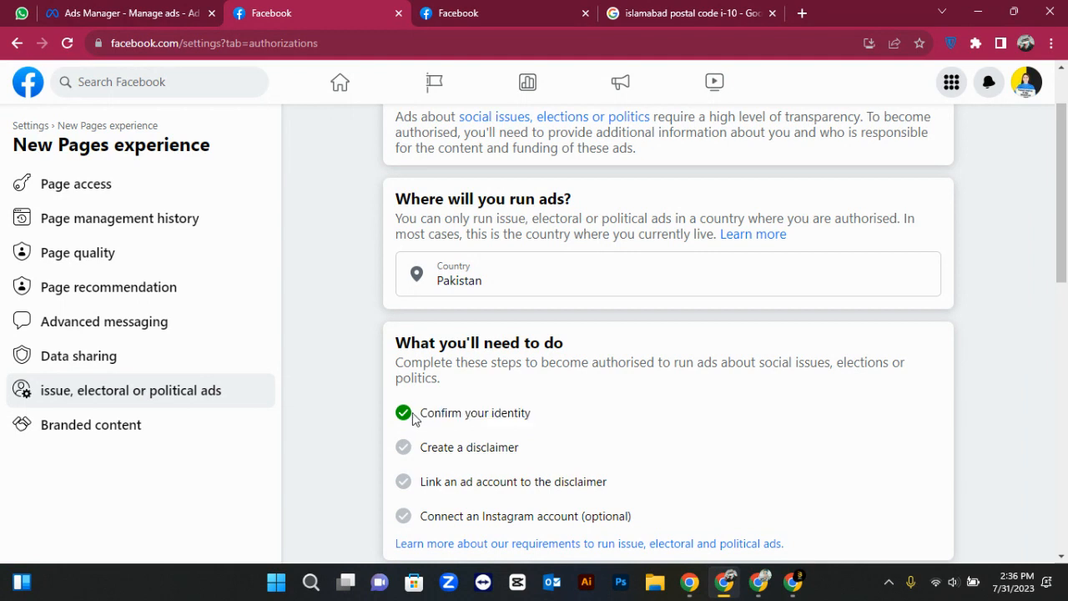
Verify the identity status shows Confirmed for Pakistan
scroll(458, 433, up, 2)
scroll(458, 434, down, 4)
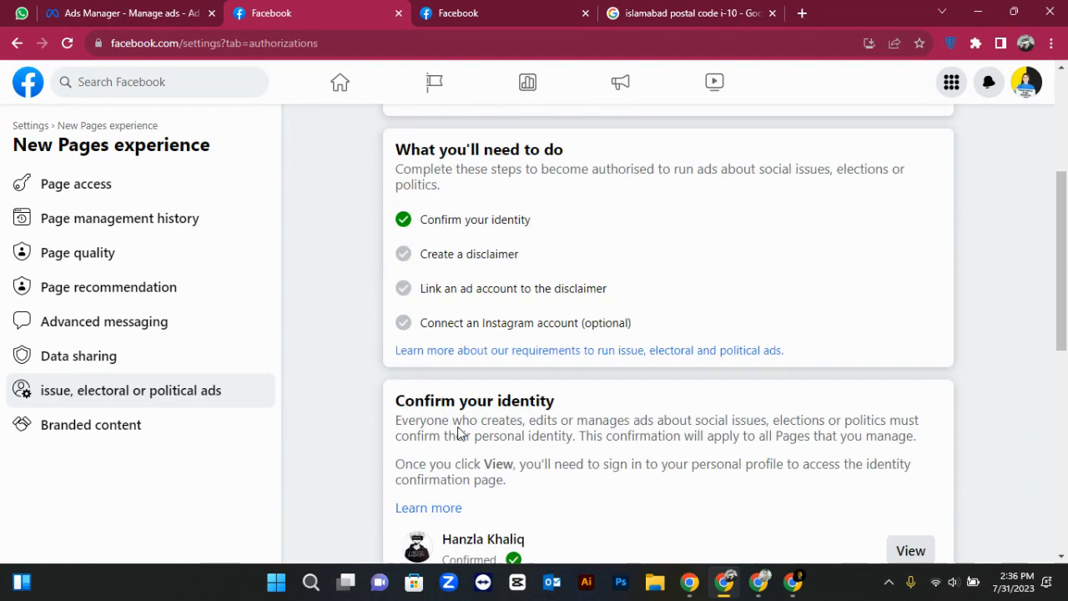
scroll(458, 432, down, 1)
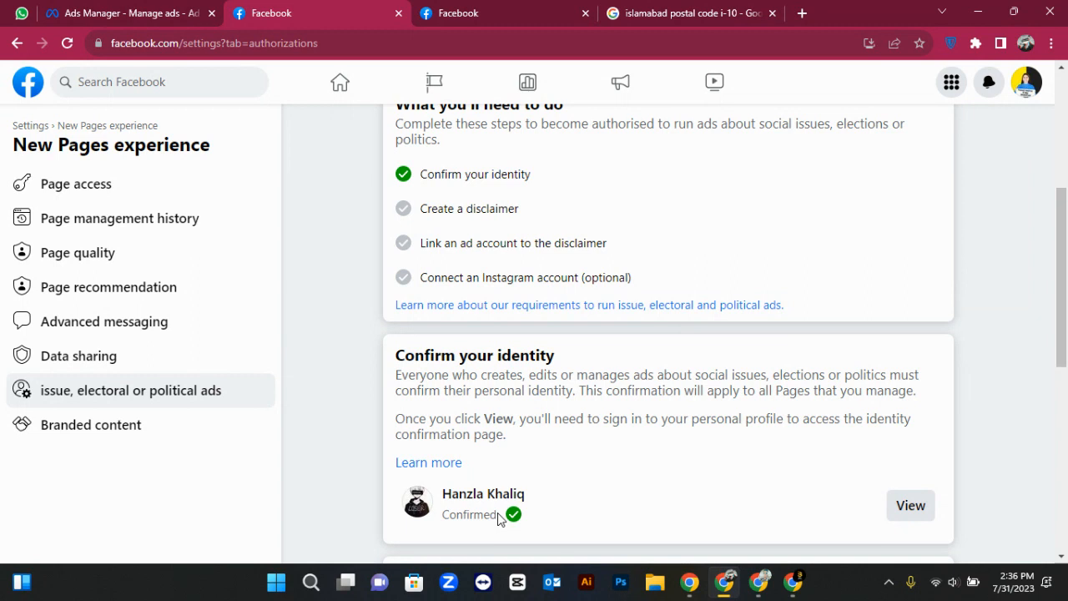
drag(497, 515, 445, 514)
click(445, 514)
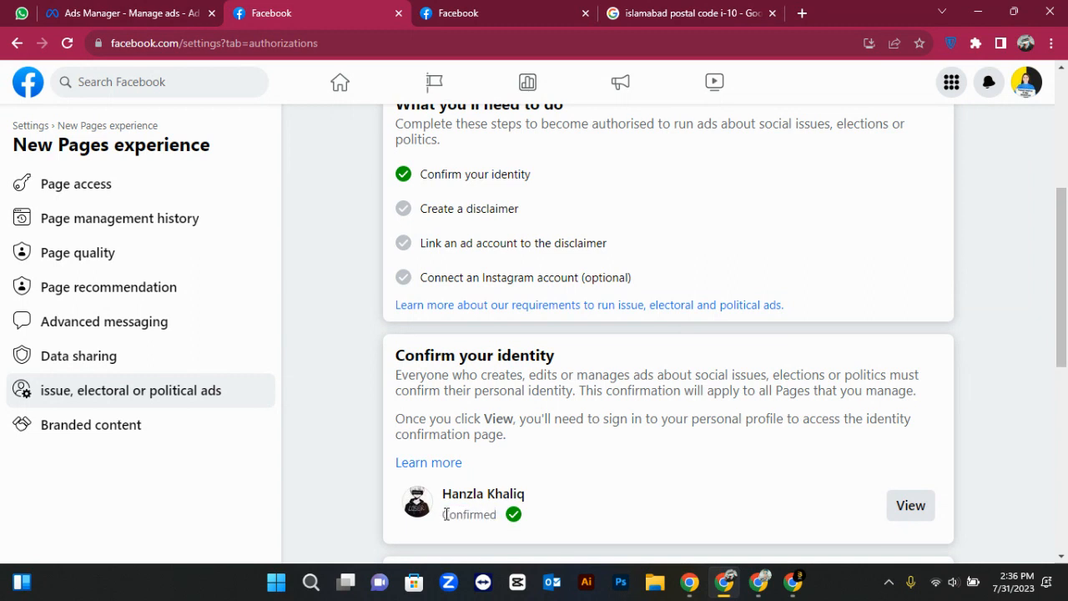
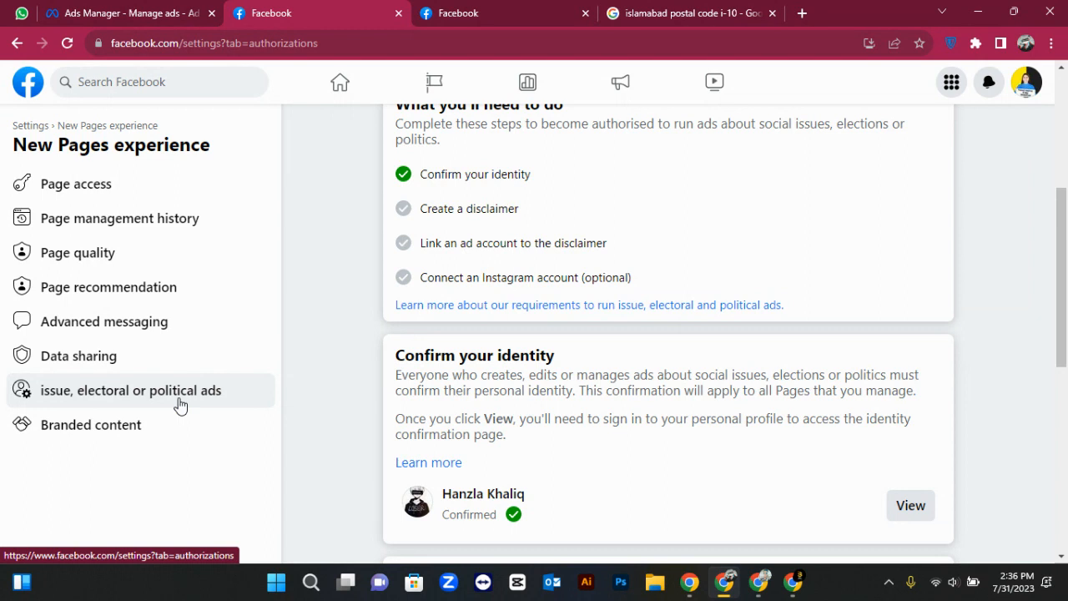
Go to the Facebook home feed, open the Marketing Ideas Page and its settings
click(28, 81)
click(77, 136)
click(119, 361)
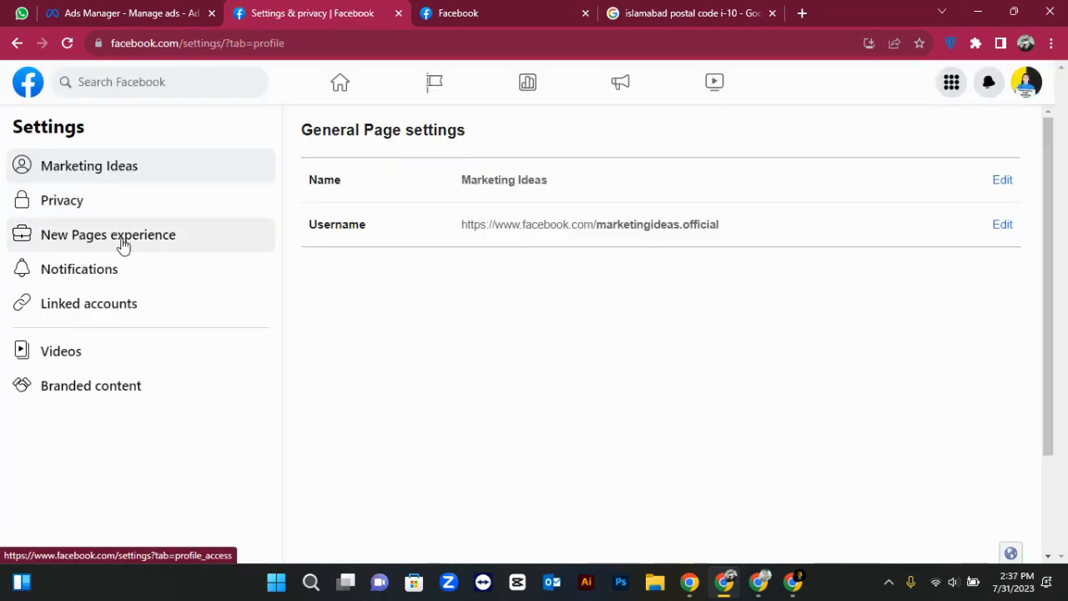
Check the Page's notification settings, all In-app only, then go back to General Page settings
click(113, 285)
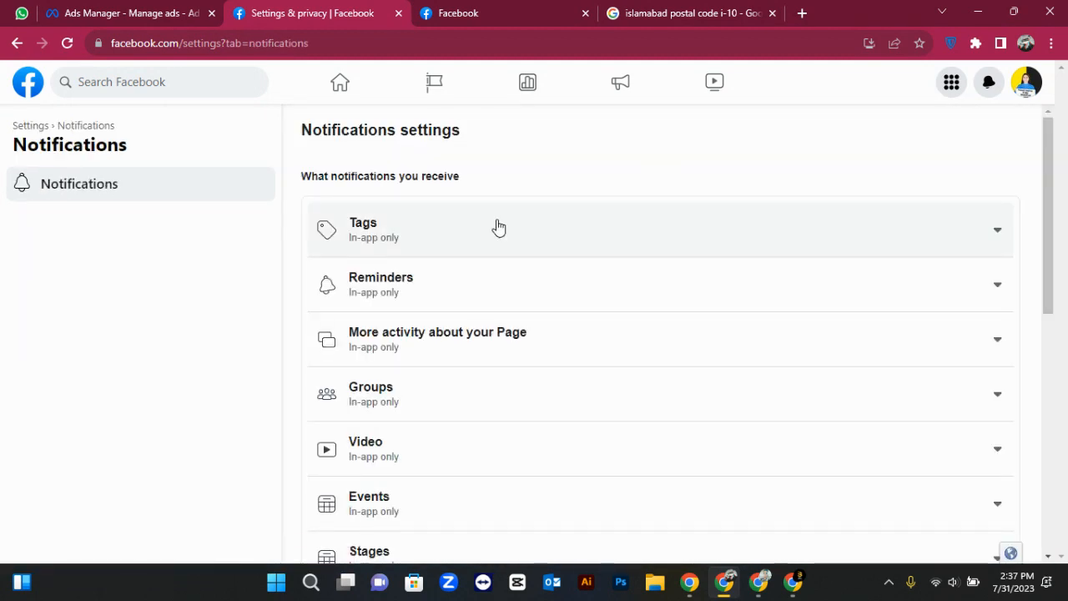
scroll(499, 227, down, 7)
scroll(499, 228, up, 7)
click(18, 43)
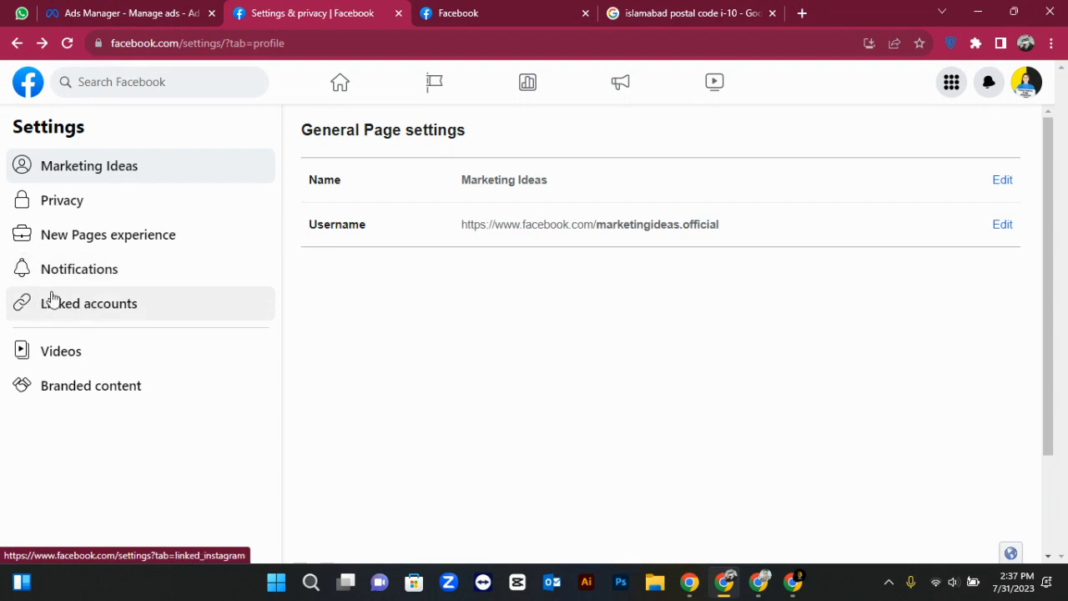
Open Linked accounts, compare the WhatsApp and Instagram linking forms, ending on Instagram's Connect Account option
click(100, 305)
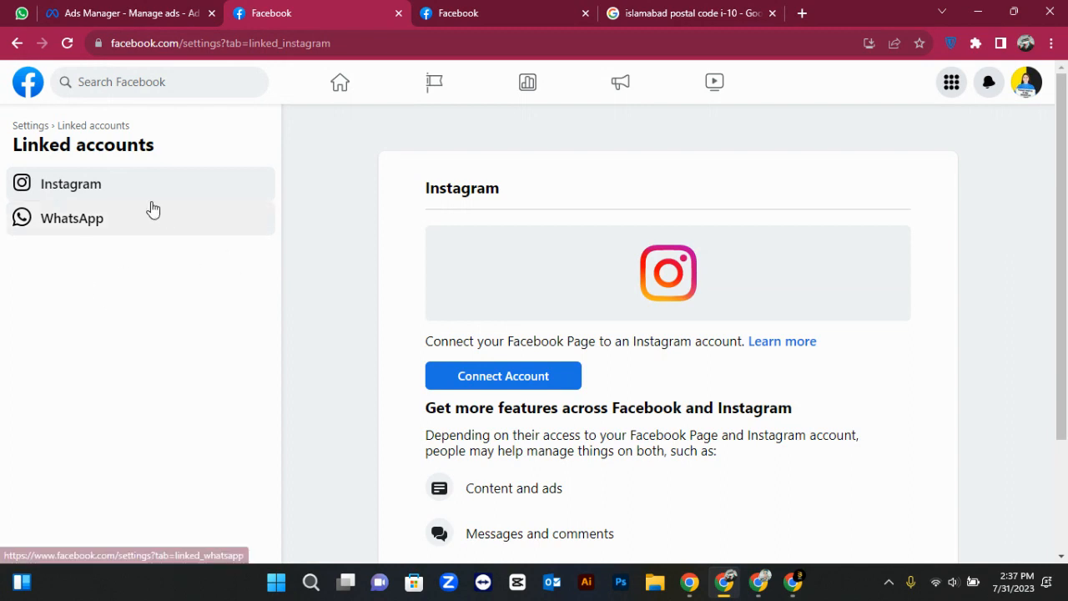
click(75, 232)
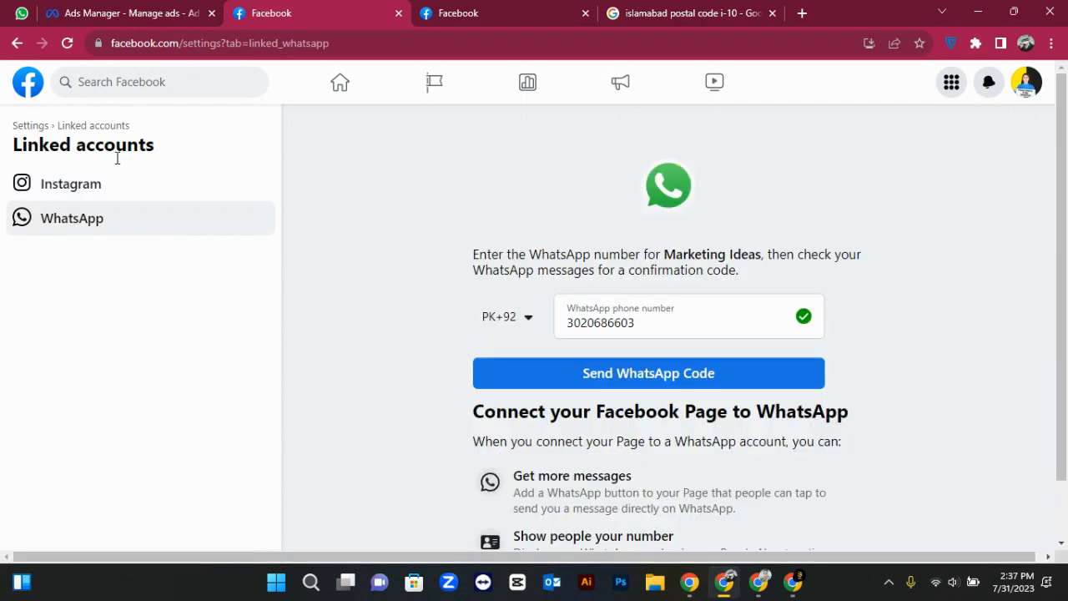
click(127, 203)
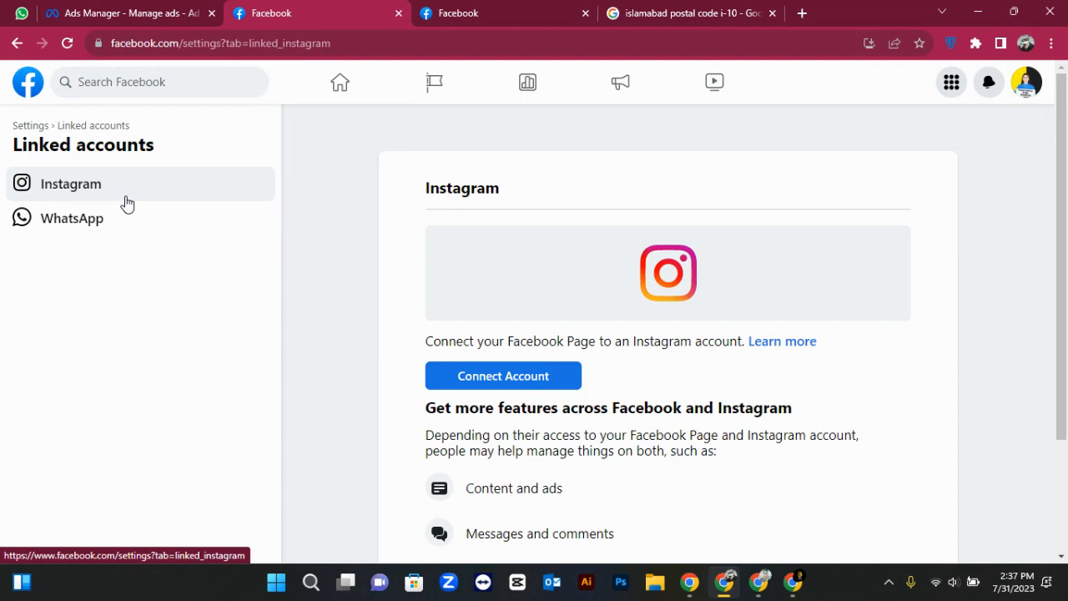
click(125, 219)
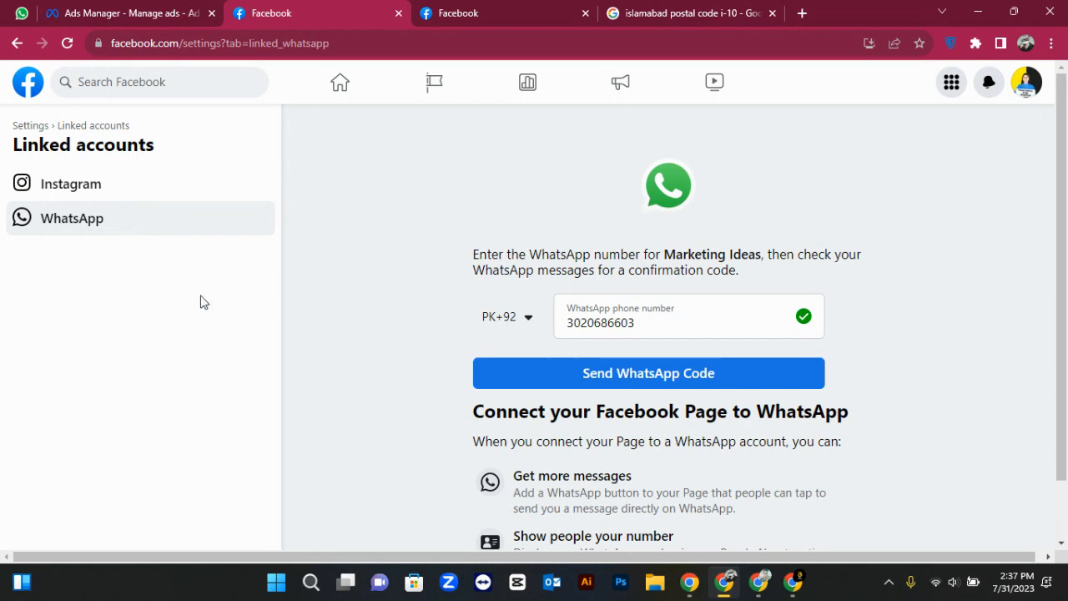
scroll(201, 302, down, 1)
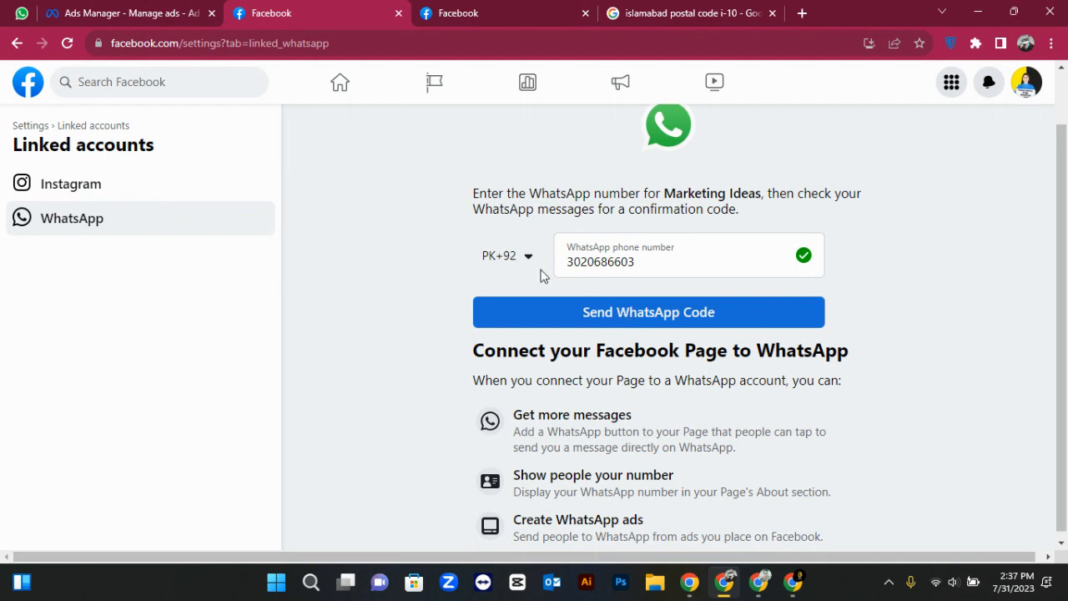
click(132, 183)
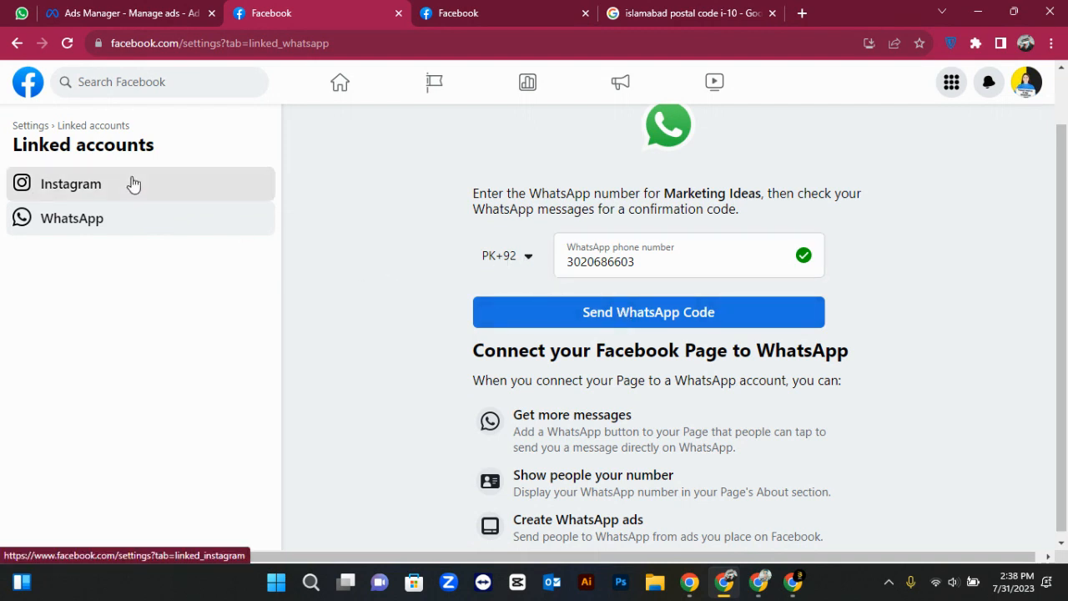
scroll(442, 395, down, 1)
scroll(442, 395, down, 2)
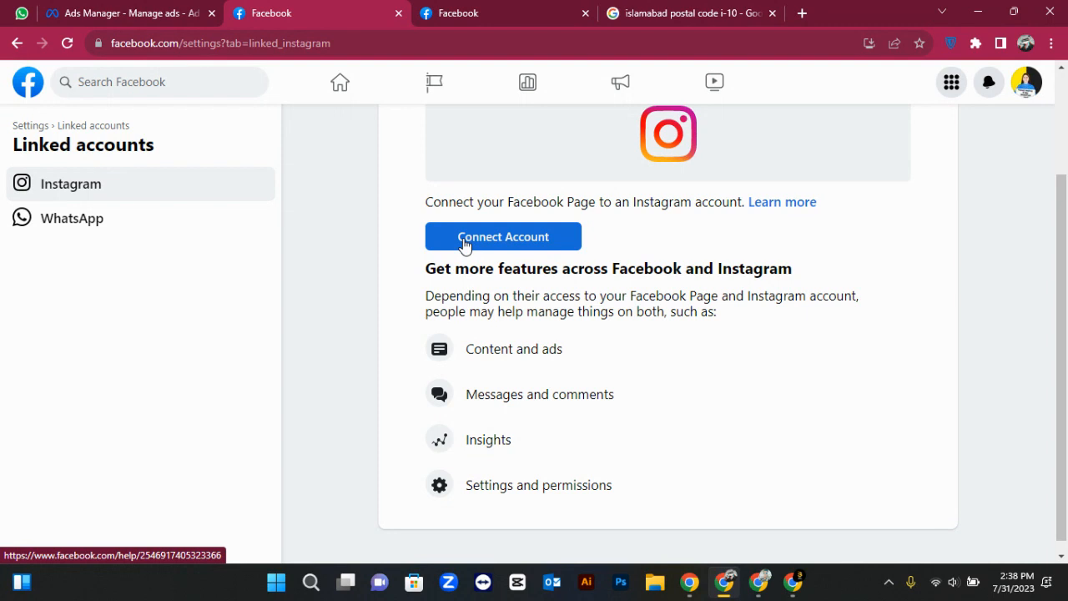
scroll(392, 229, up, 2)
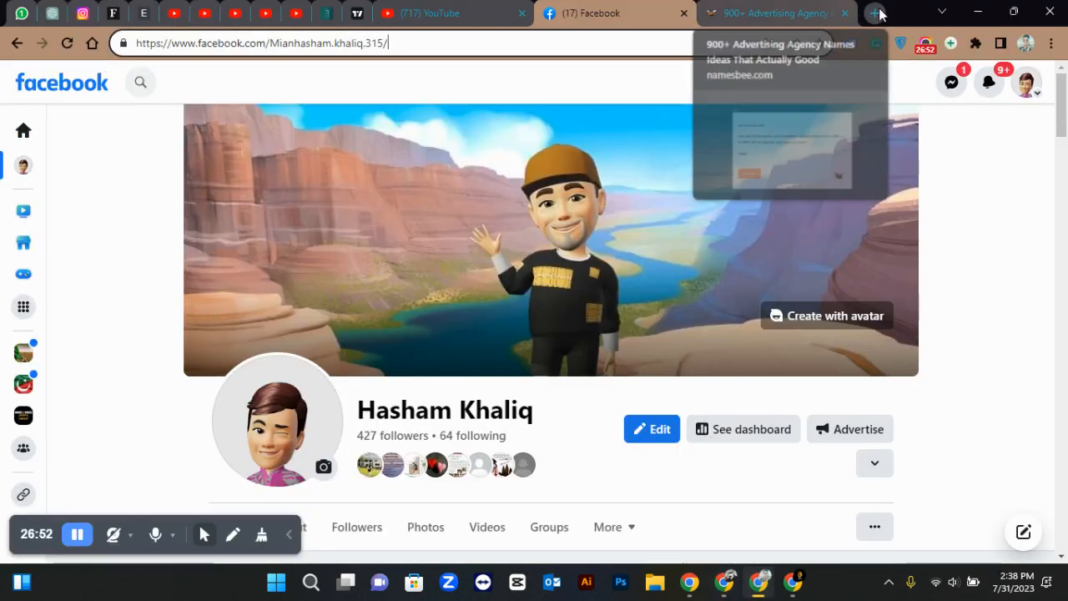
Load instagram.com in a new browser tab
click(875, 13)
text(instagram.com)
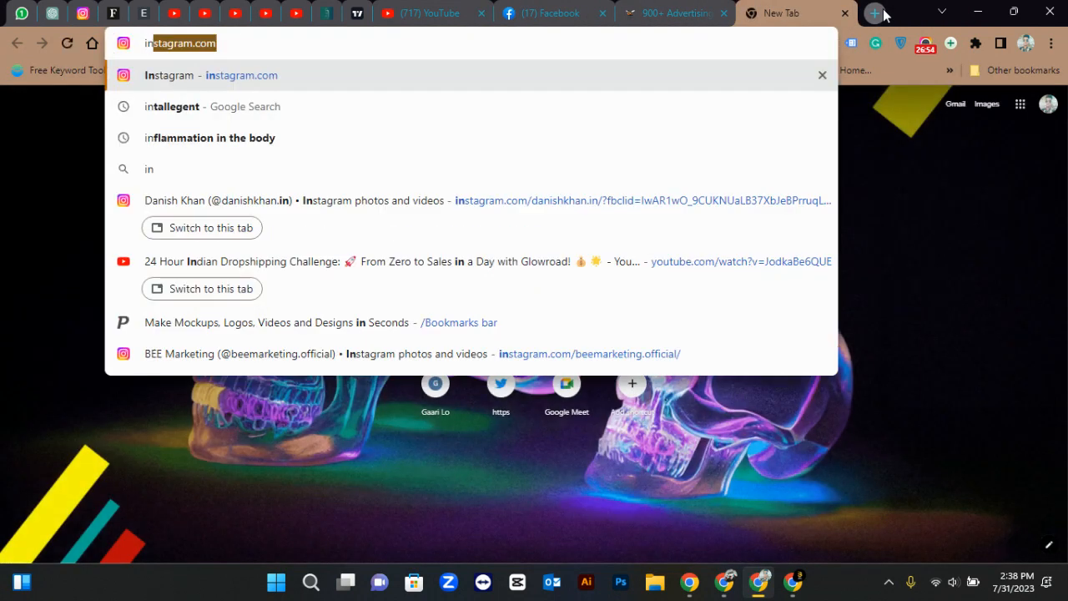
key(Return)
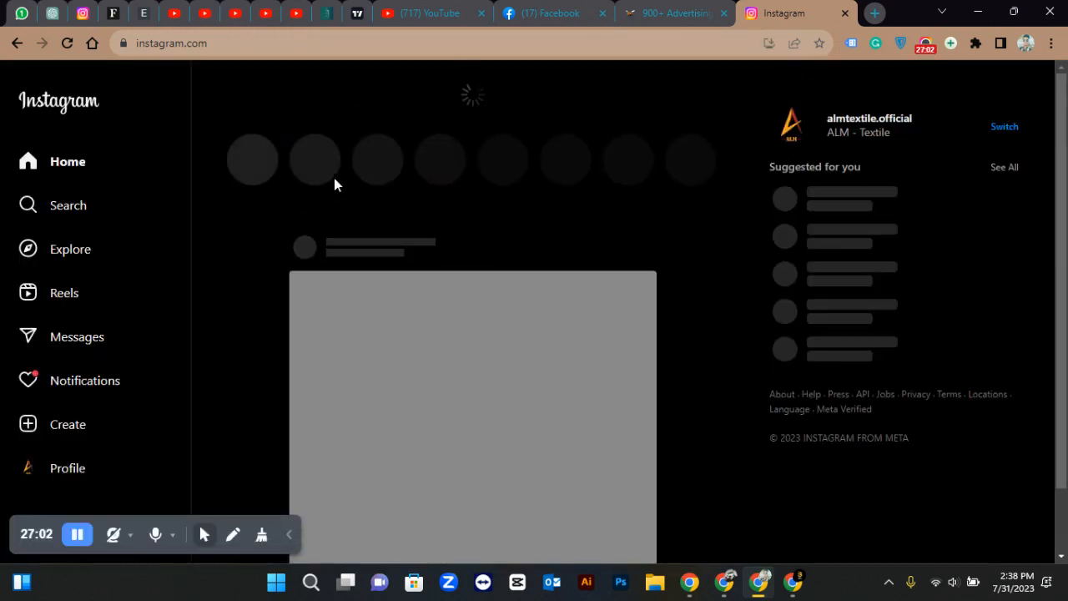
Open Instagram's More options list and go to the account Settings
click(290, 534)
drag(31, 521, 668, 507)
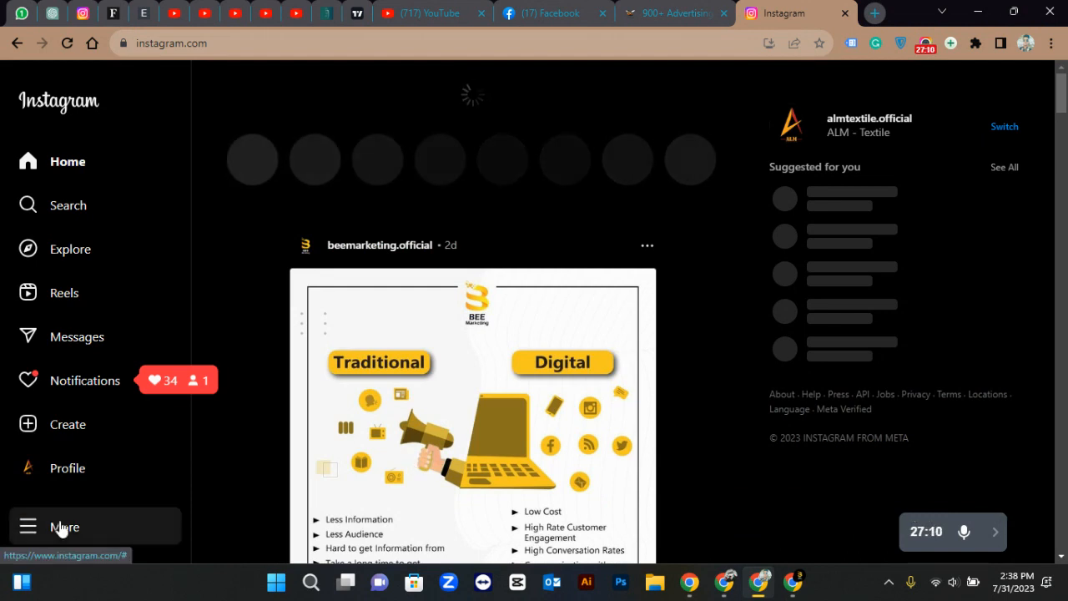
click(60, 525)
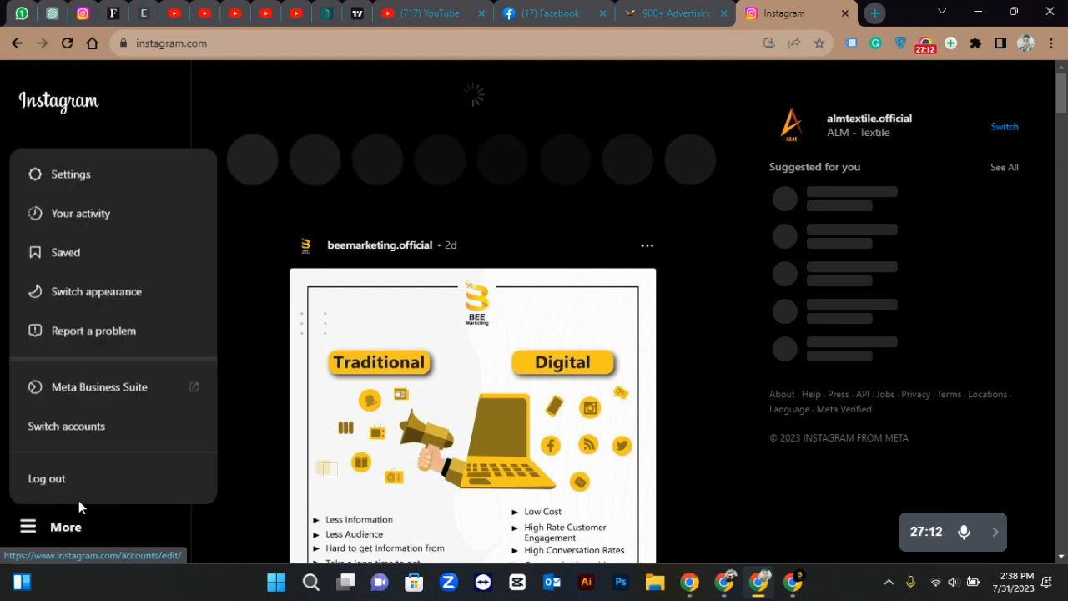
click(221, 503)
click(121, 526)
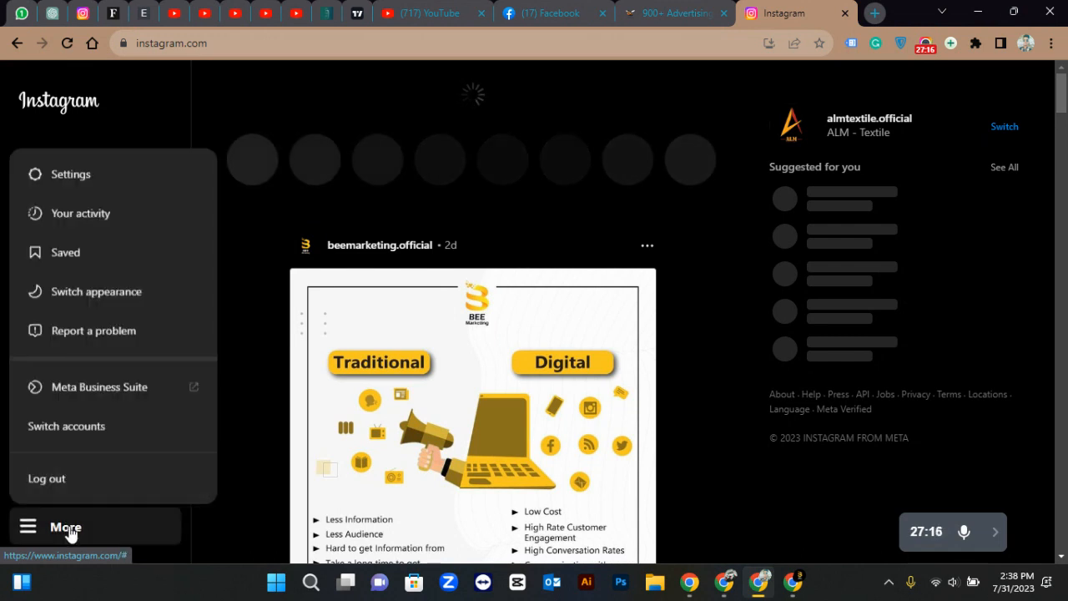
click(70, 174)
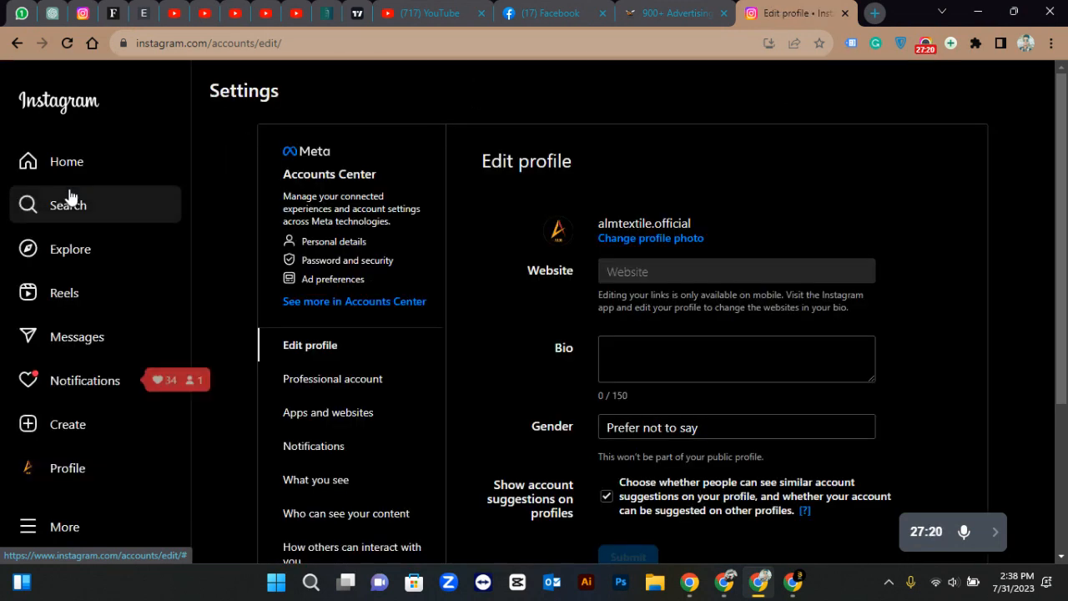
Switch the Instagram account back to a personal account
scroll(347, 363, down, 3)
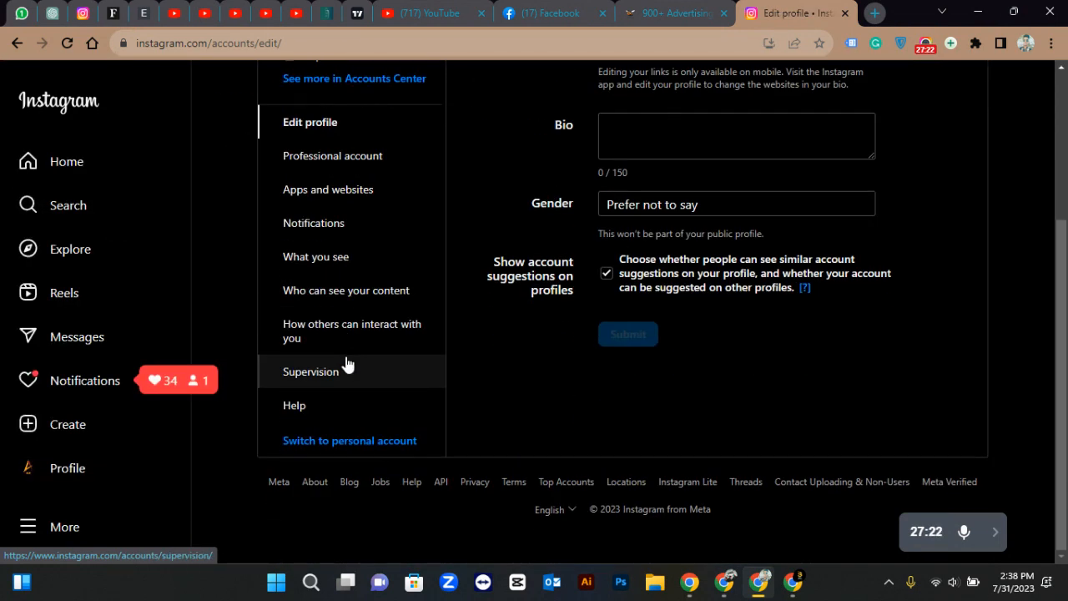
click(400, 448)
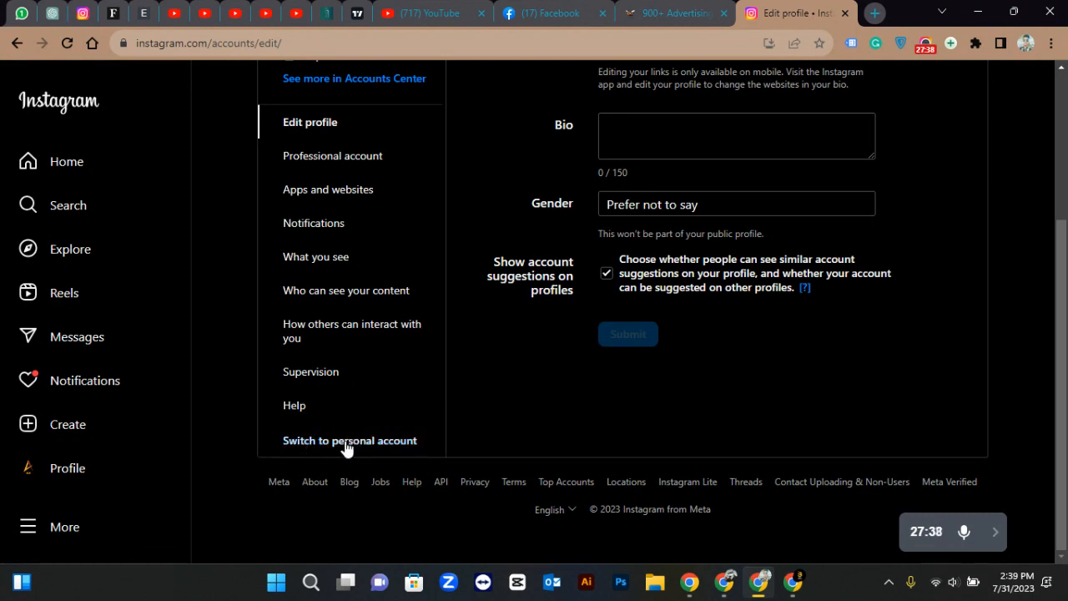
click(394, 443)
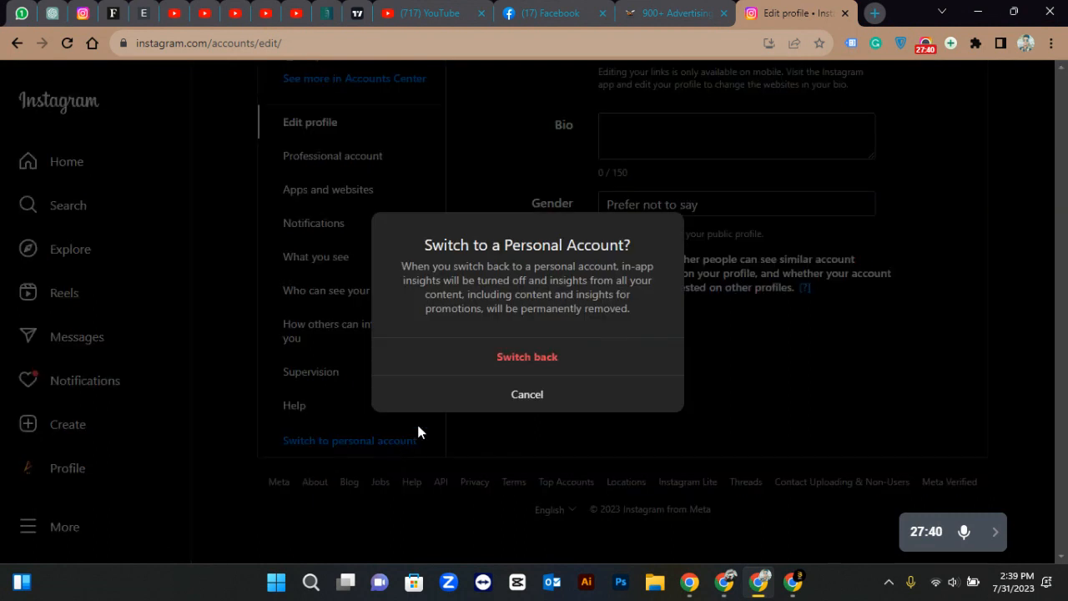
click(463, 373)
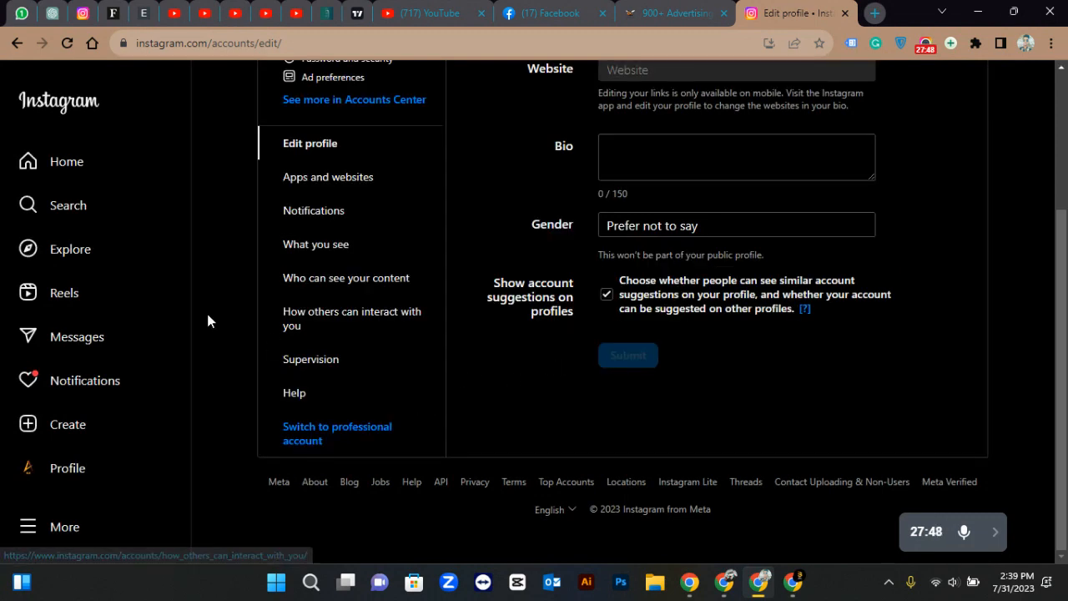
Choose 'Switch to professional account' to start the conversion
scroll(208, 320, up, 3)
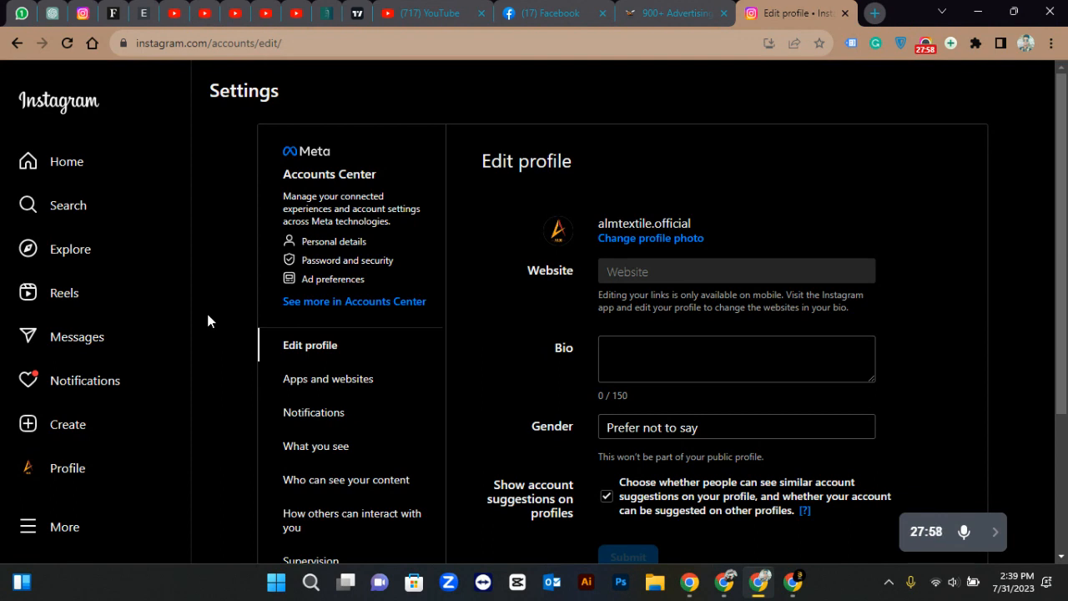
scroll(254, 376, down, 3)
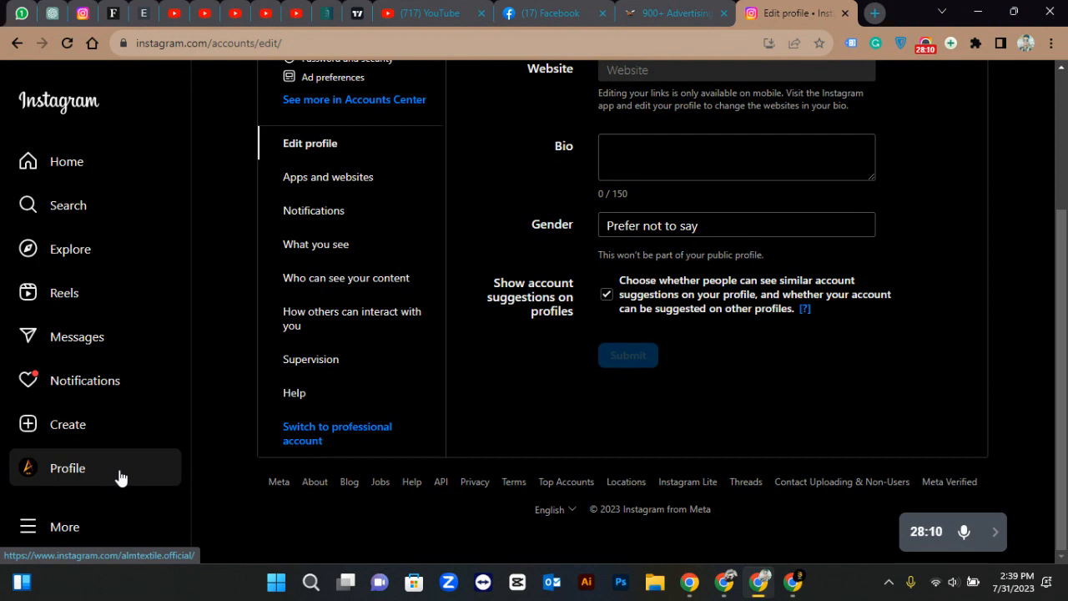
click(329, 438)
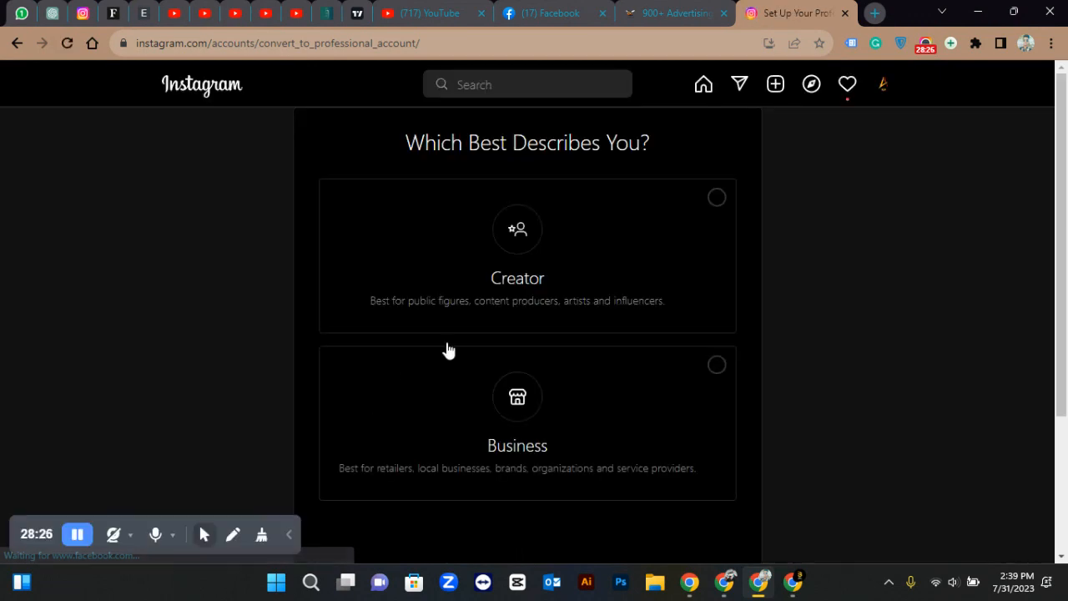
Choose the Business account type and continue past the Business benefits overview
click(524, 417)
scroll(623, 455, down, 3)
click(723, 429)
scroll(441, 284, up, 2)
scroll(443, 282, down, 3)
click(734, 427)
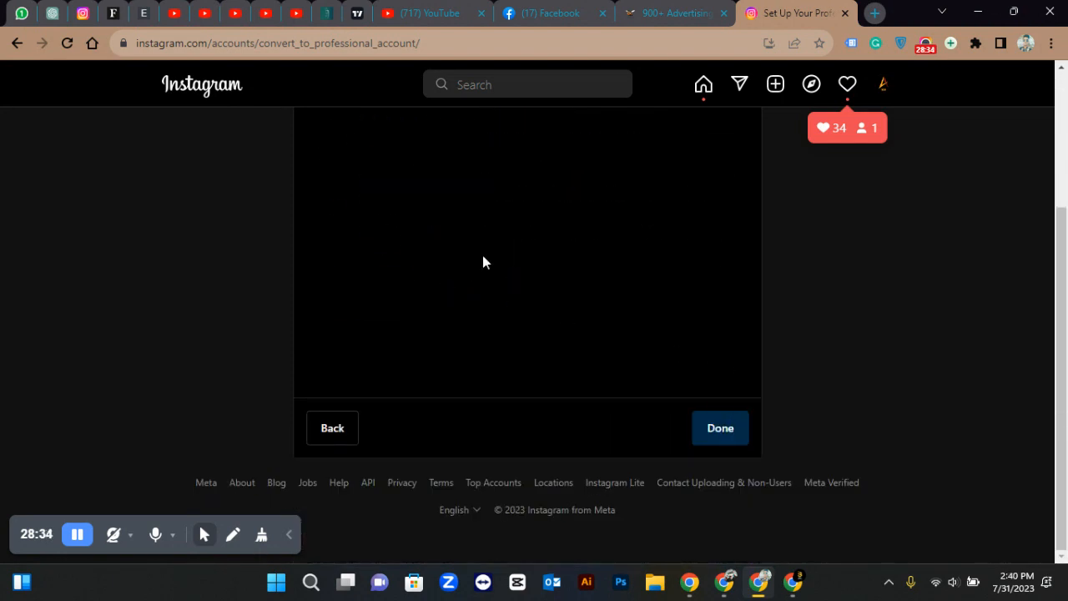
scroll(482, 262, up, 1)
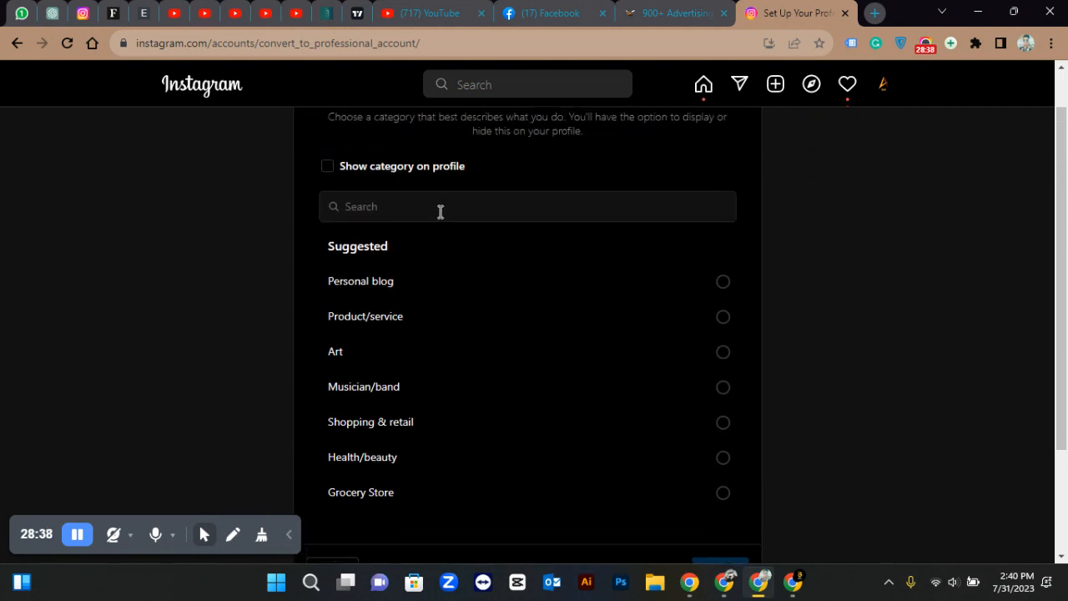
Search 'clot', pick Clothing (Brand) as the business category and confirm it
click(441, 212)
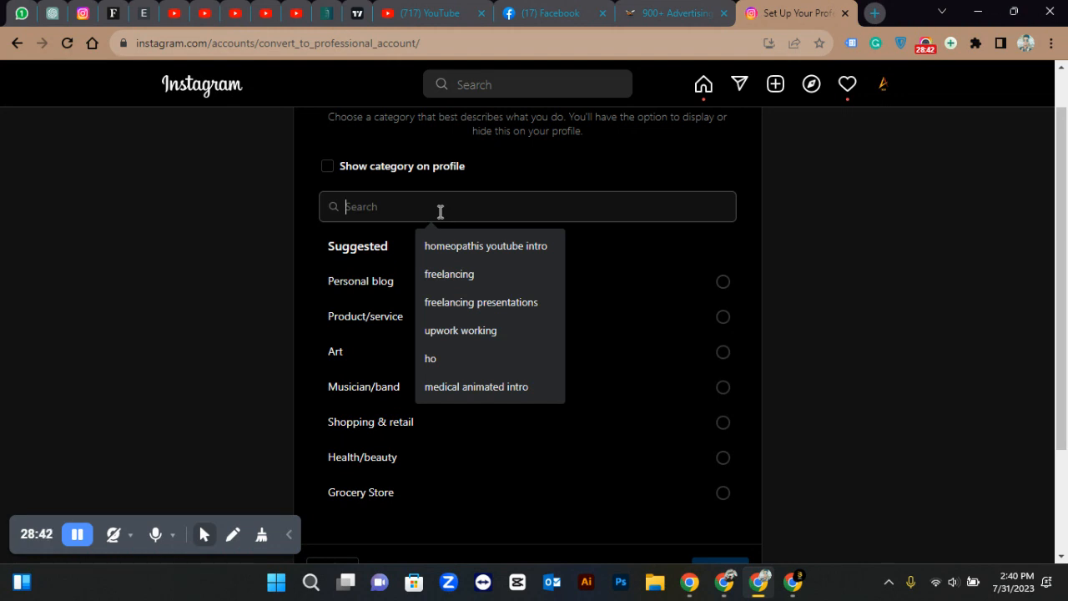
text(mark)
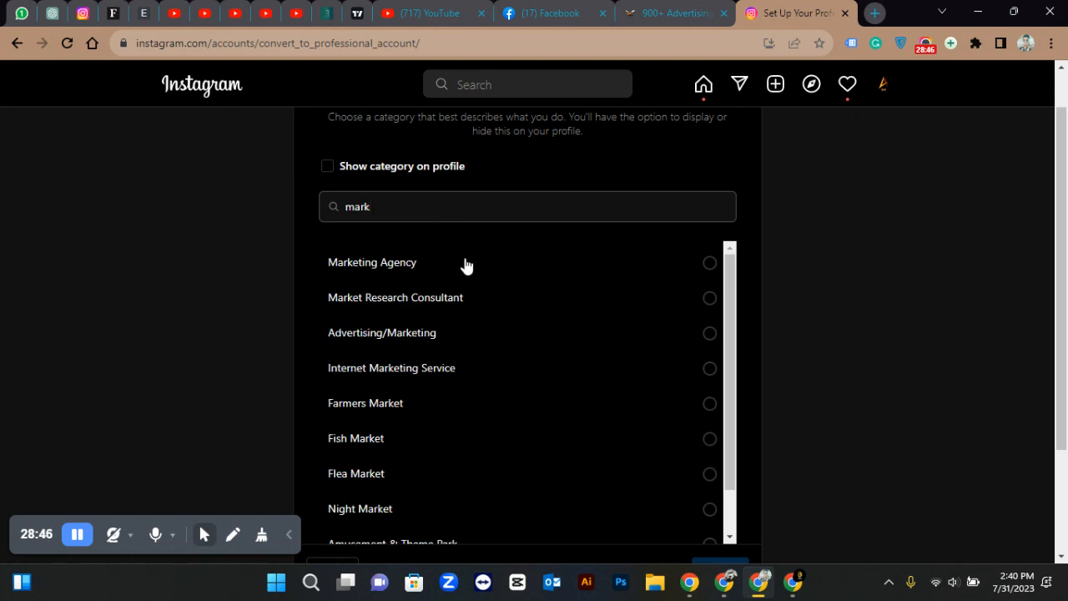
key(BackSpace)
key(BackSpace)
key(BackSpace)
key(BackSpace)
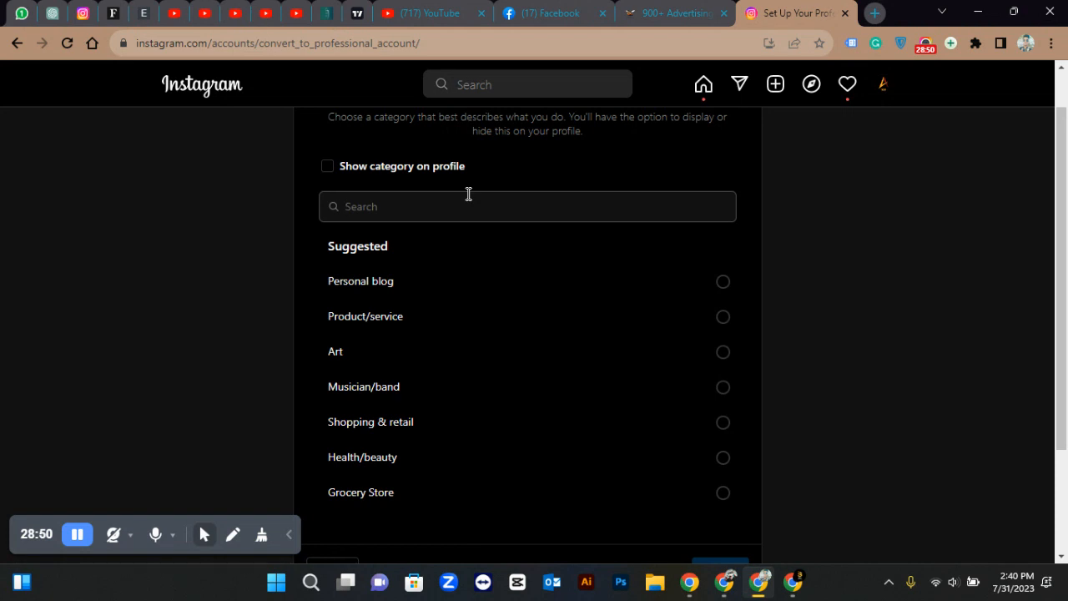
text(clot)
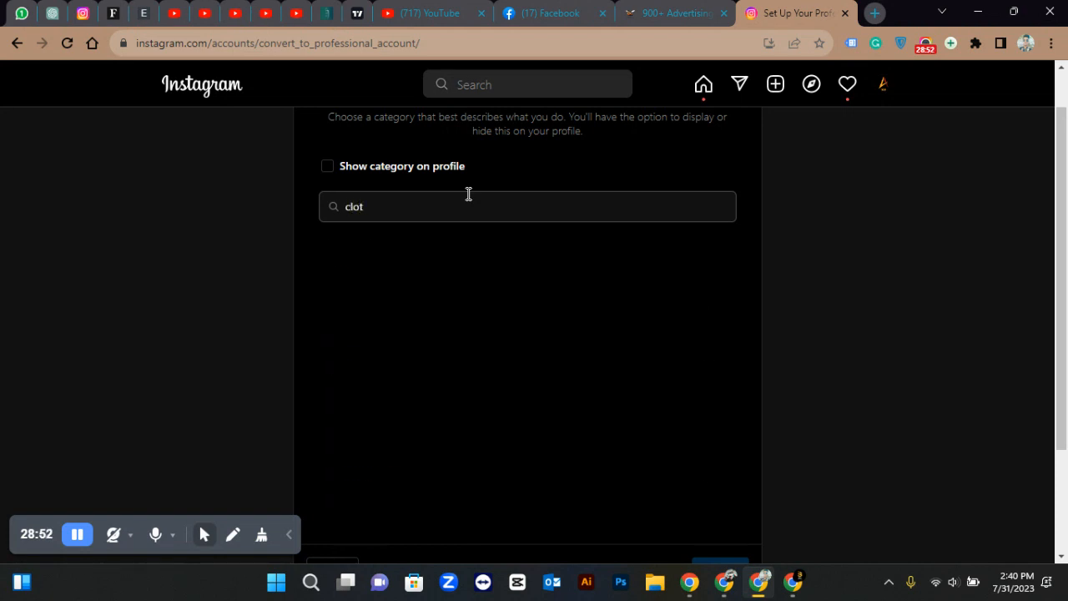
click(441, 265)
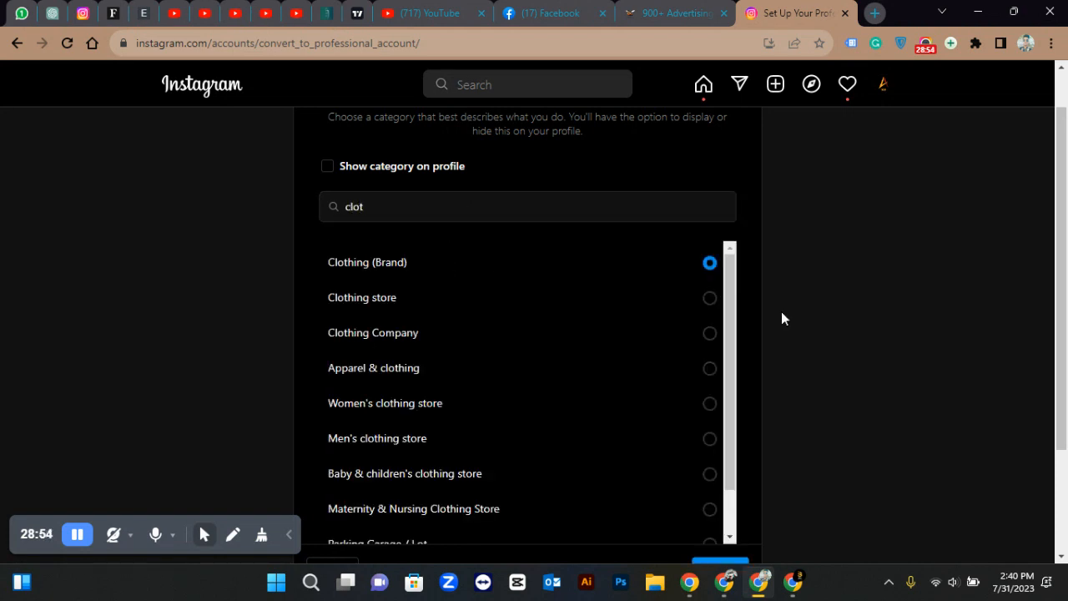
scroll(781, 311, down, 2)
click(727, 427)
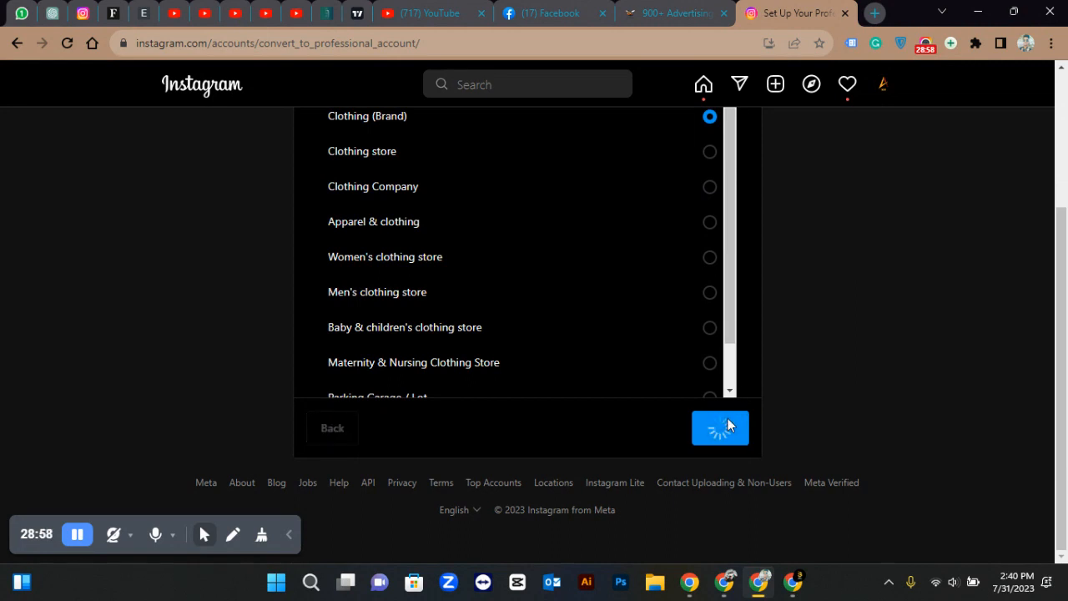
Scroll through the empty Public Business Information form: email, phone, street address, city and zip
scroll(542, 288, up, 2)
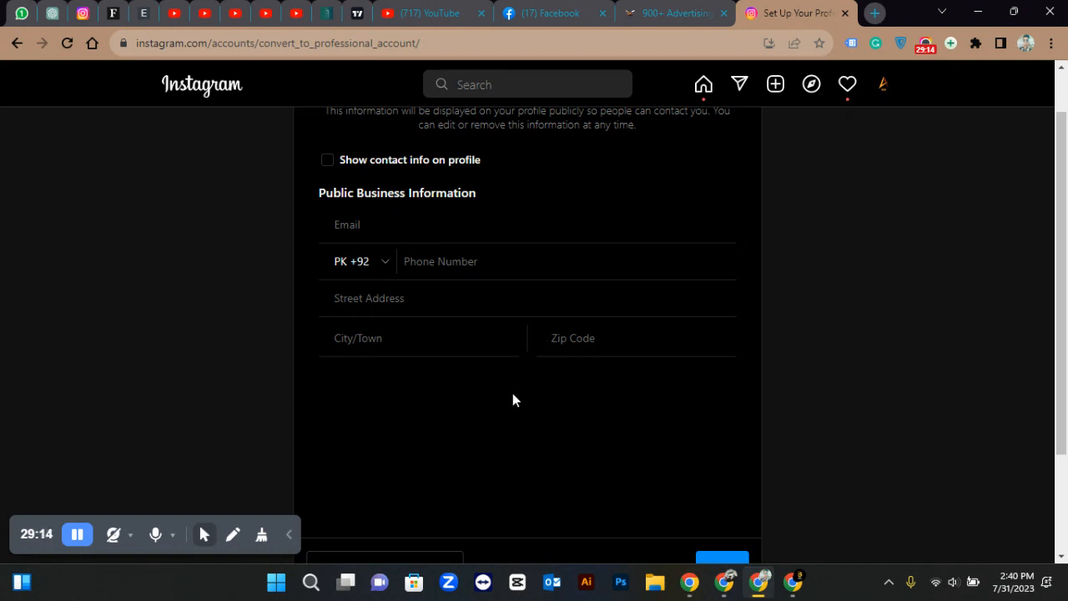
scroll(512, 393, down, 1)
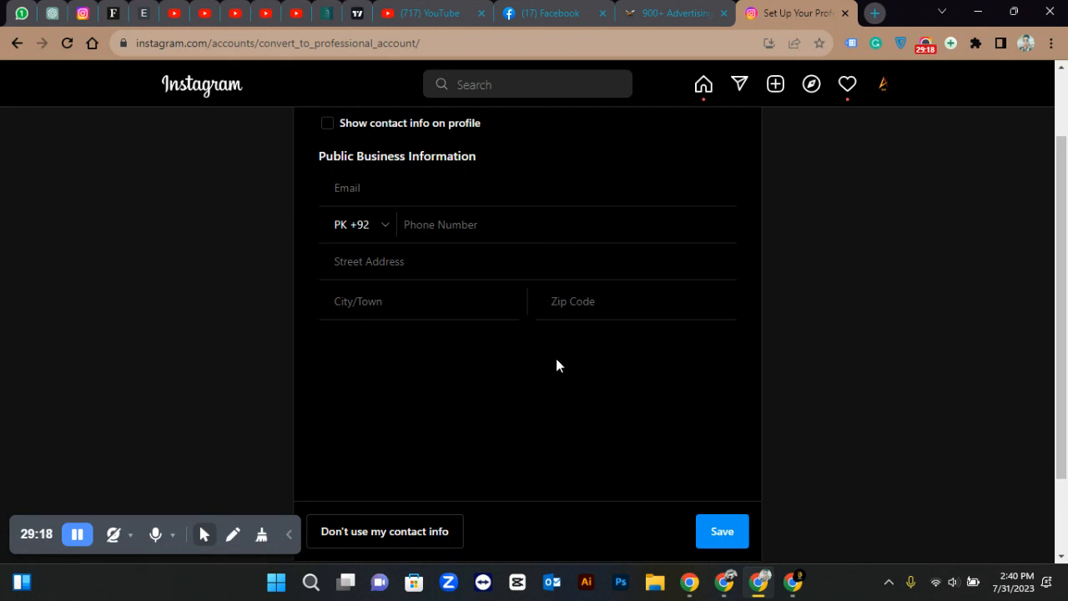
scroll(558, 364, down, 2)
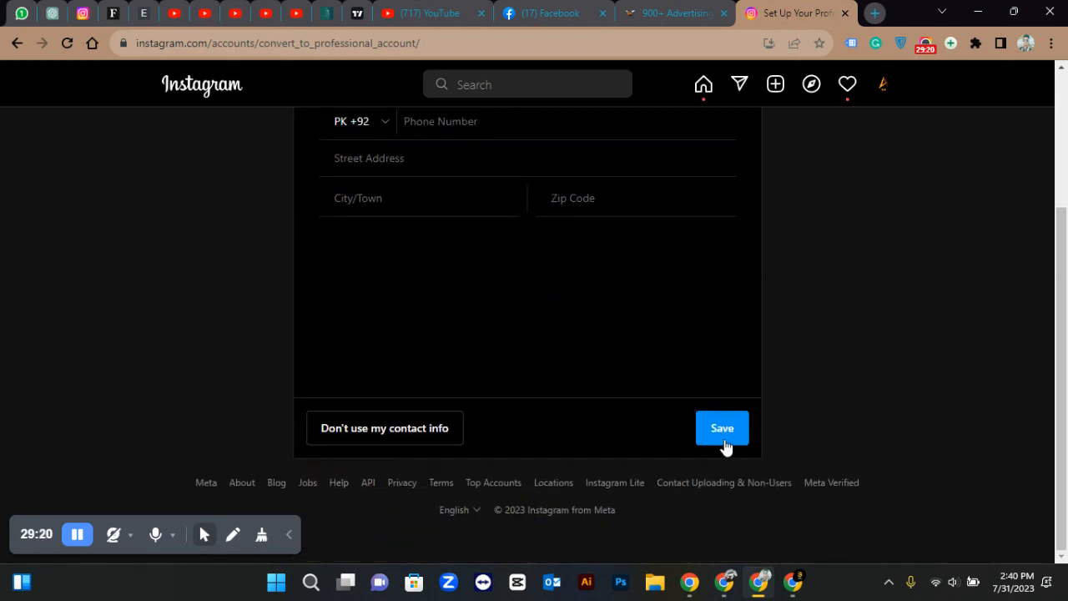
Save the contact step, finish the Business conversion, and return to the Facebook window
click(723, 429)
click(710, 442)
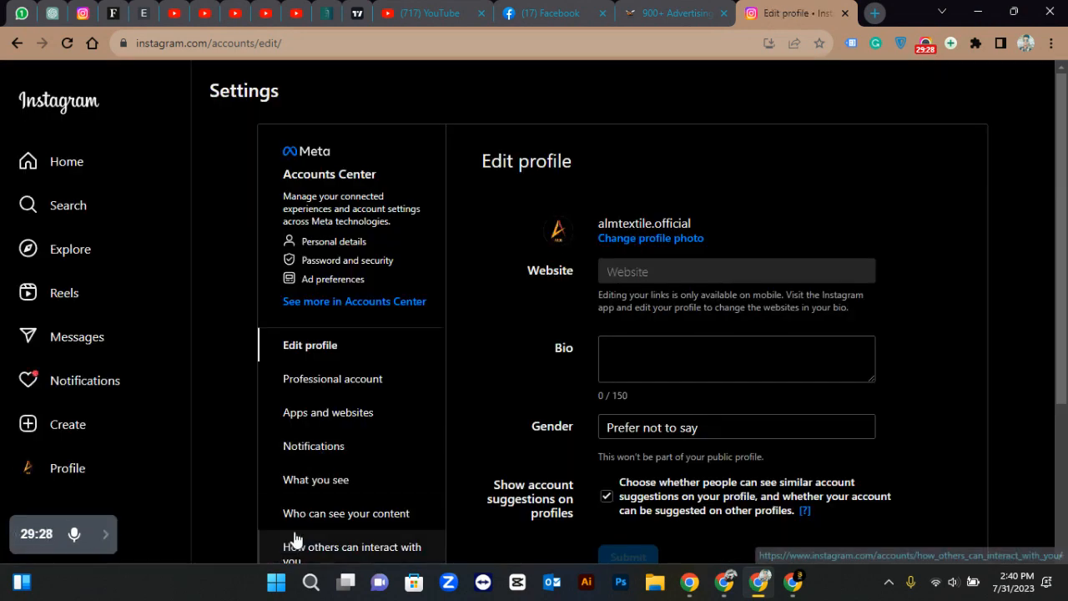
scroll(370, 505, down, 3)
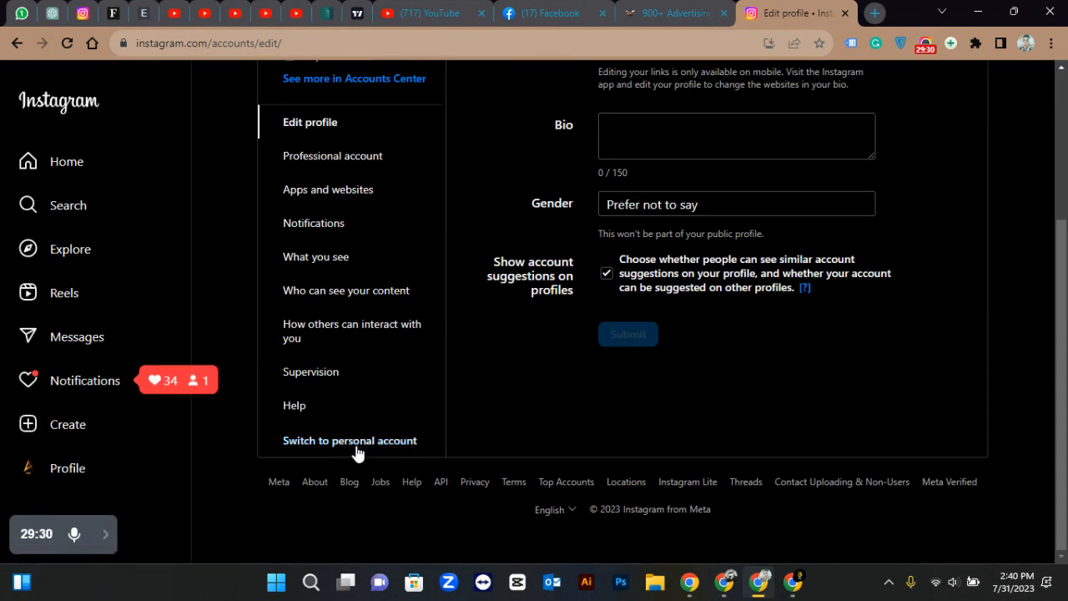
scroll(367, 450, up, 3)
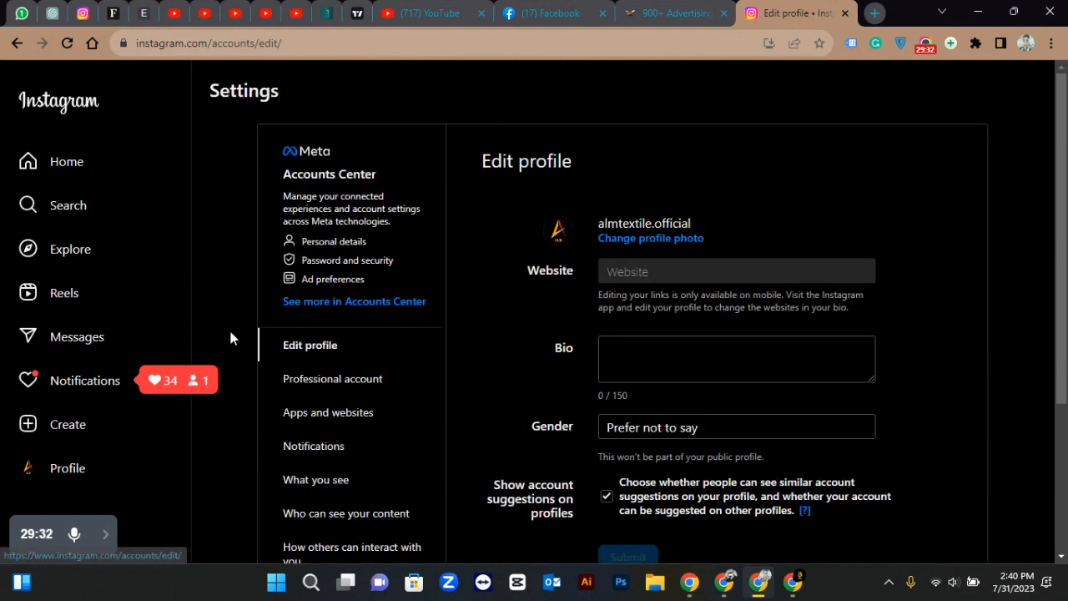
scroll(376, 484, down, 3)
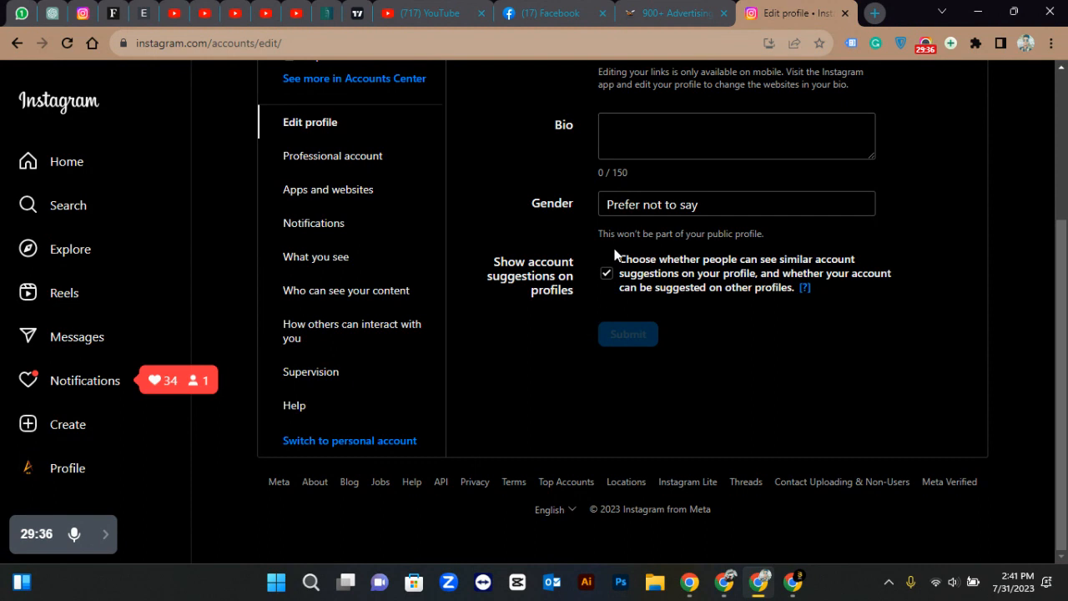
click(725, 581)
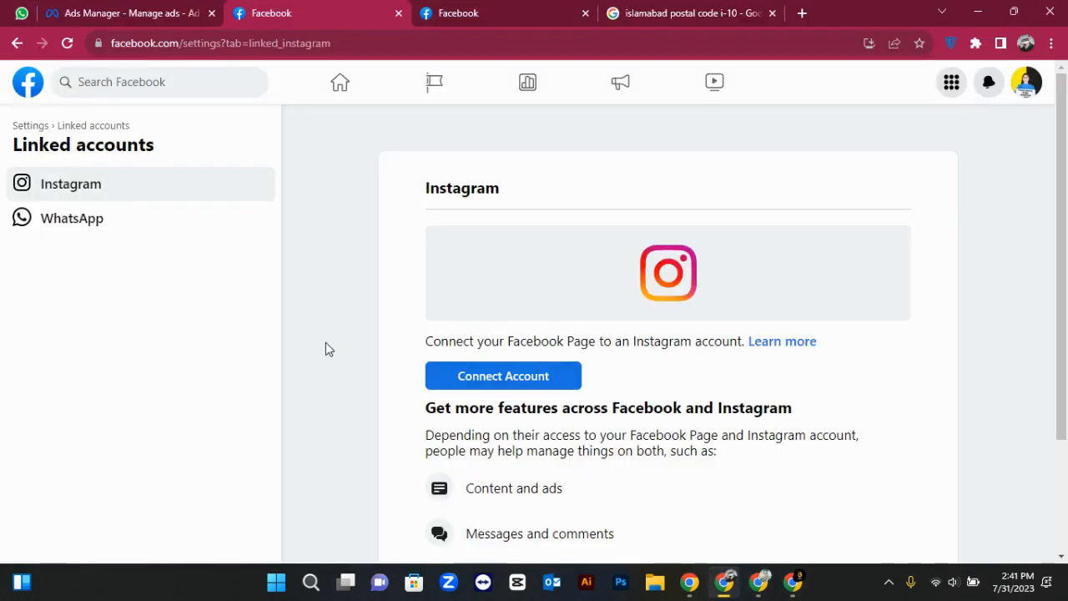
Go back twice, then open the Marketing Ideas Page from the Facebook home feed
click(15, 44)
click(15, 43)
click(26, 90)
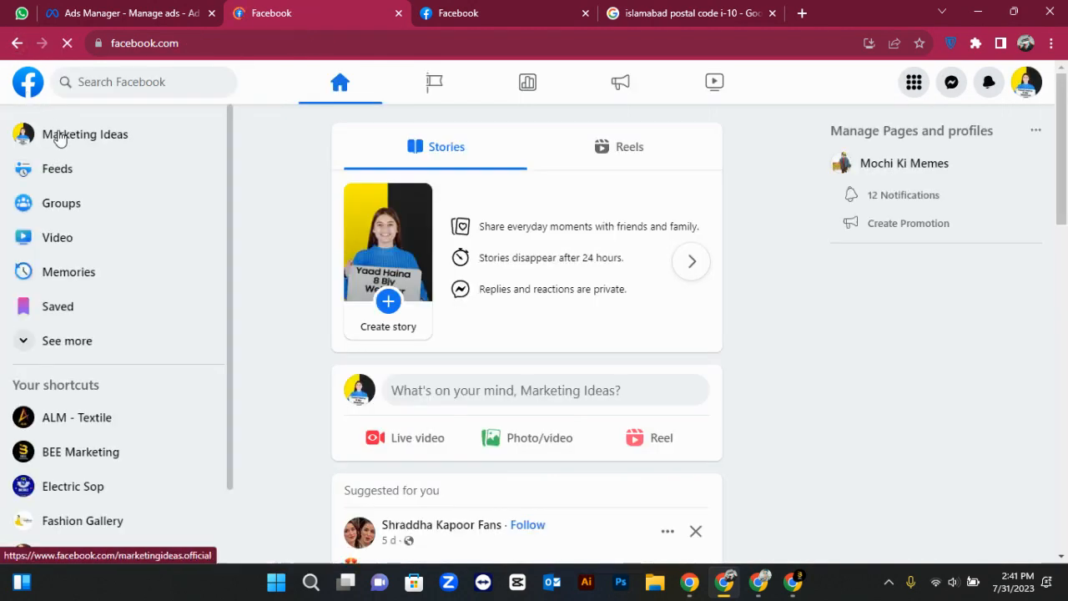
click(72, 146)
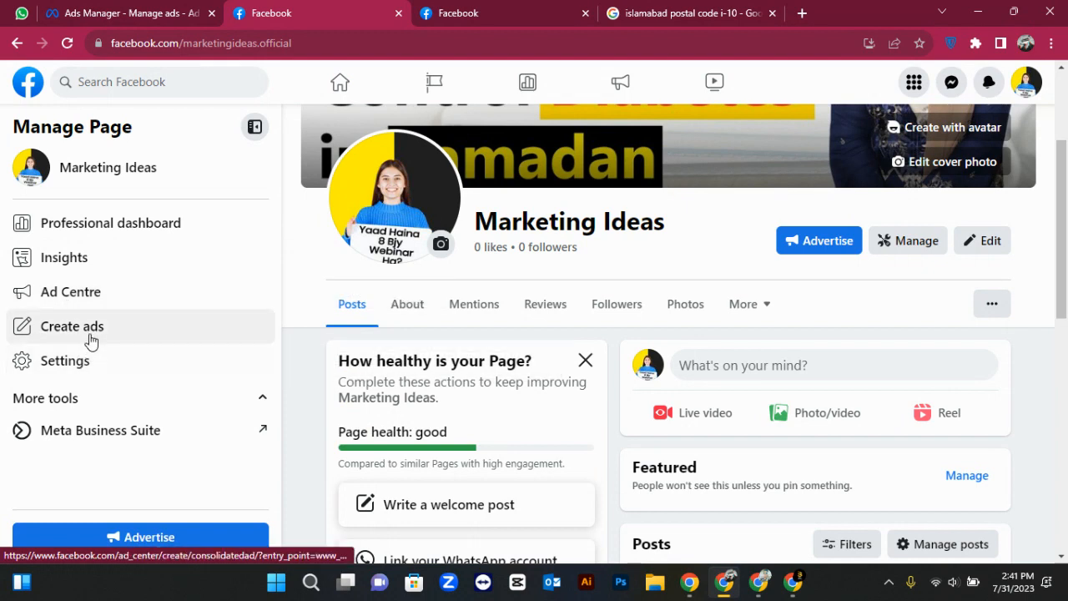
Open the Professional dashboard and review its zero followers, post reach and engagement figures
click(83, 222)
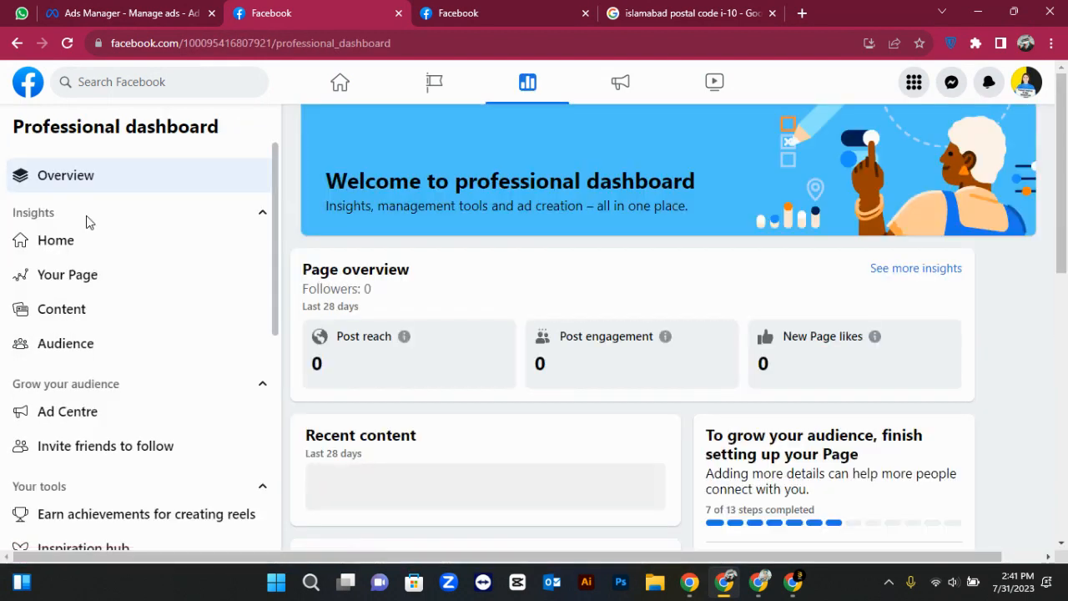
scroll(312, 376, down, 2)
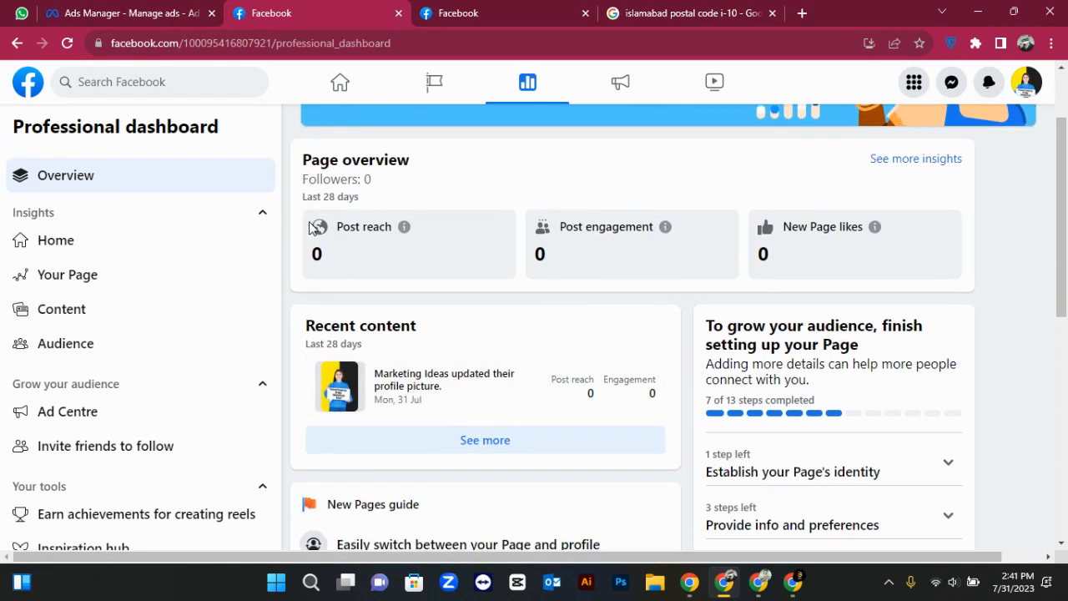
drag(317, 227, 424, 234)
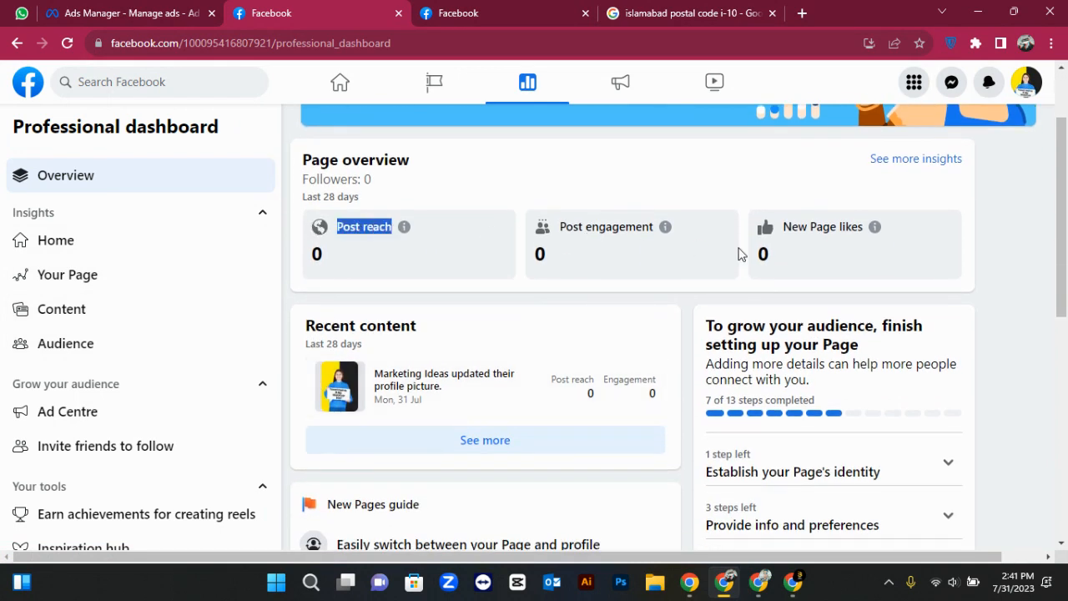
scroll(810, 241, down, 2)
scroll(812, 241, down, 4)
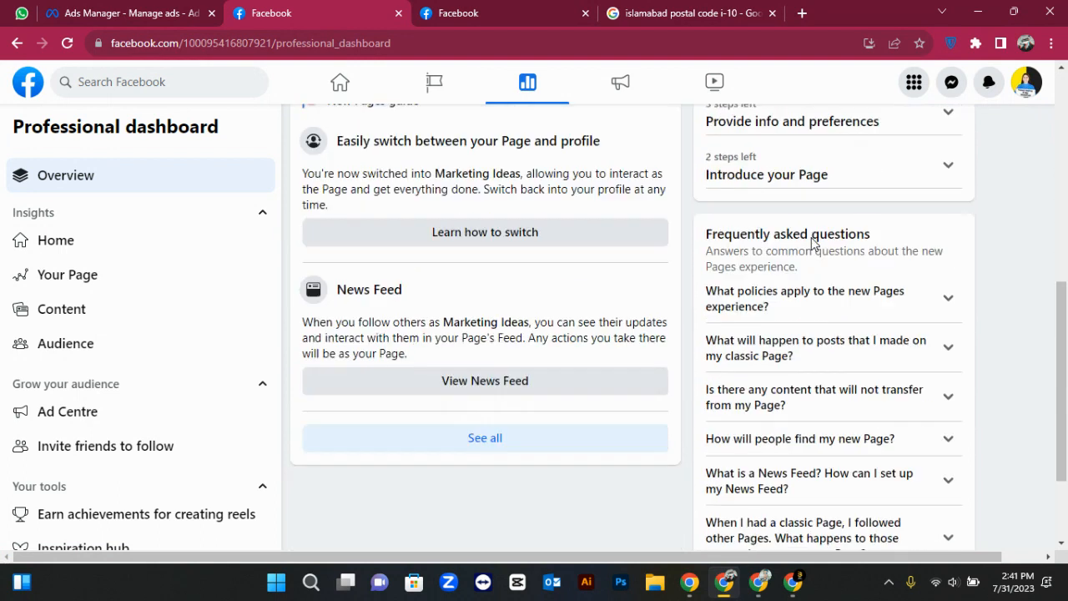
scroll(812, 241, up, 8)
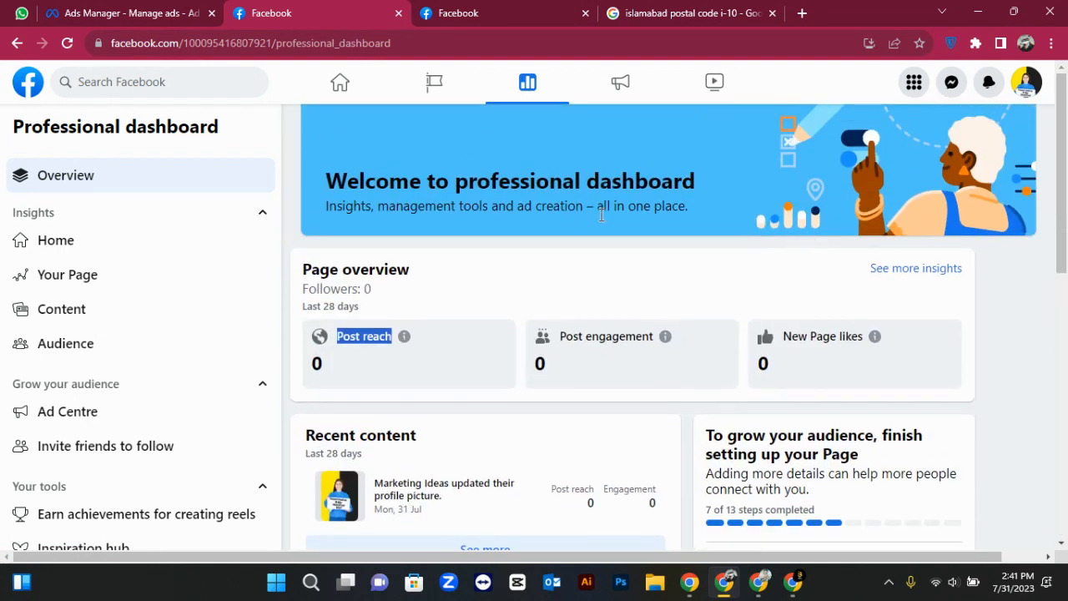
scroll(353, 303, down, 1)
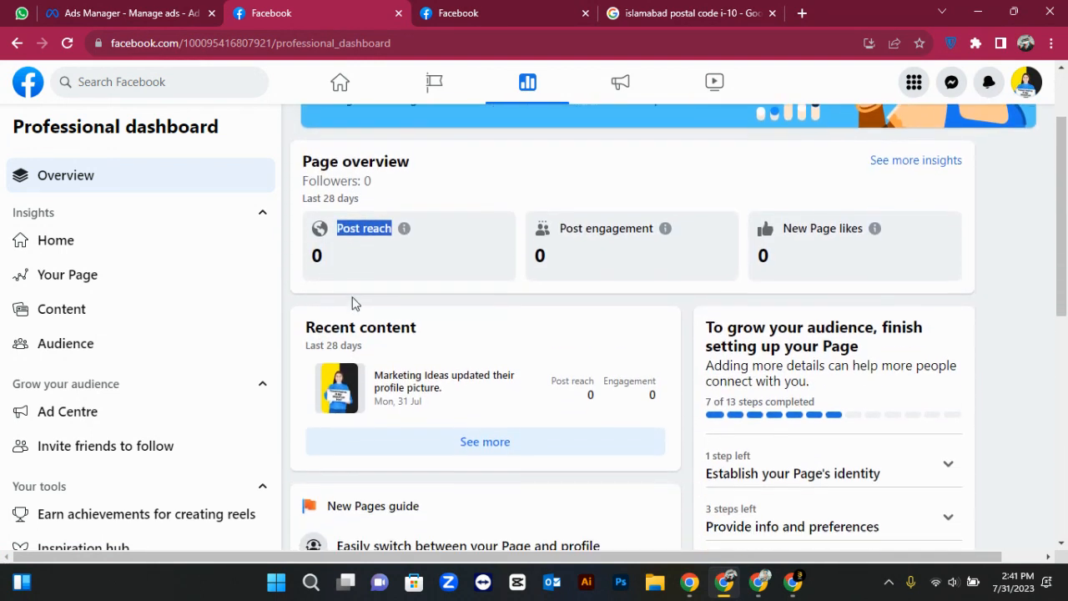
scroll(347, 309, down, 1)
scroll(347, 309, down, 1)
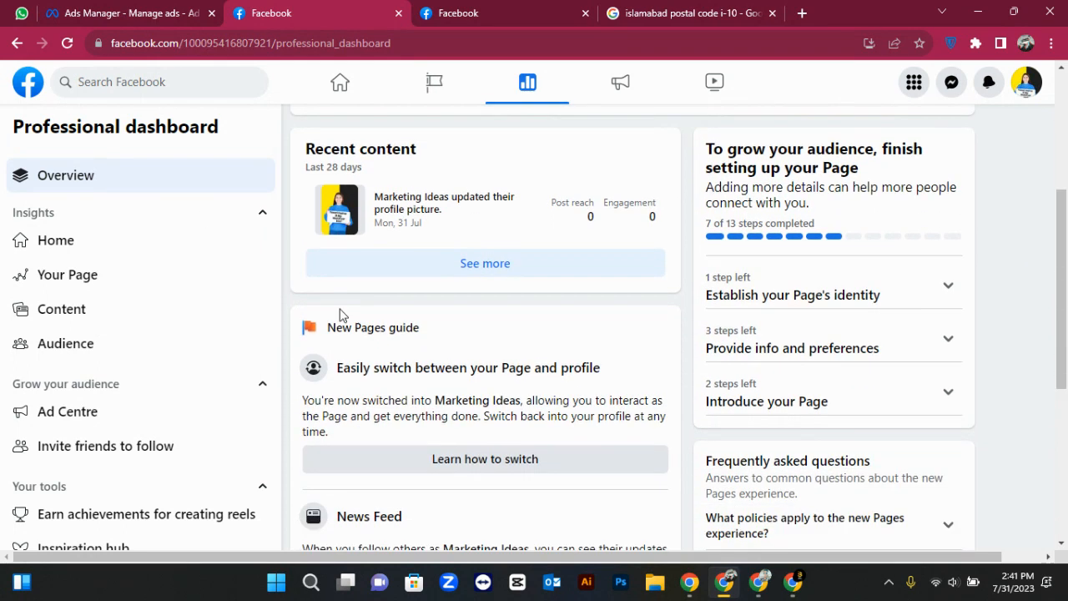
View the Audience and Content insights, then go back to the Marketing Ideas Page
click(192, 361)
click(229, 309)
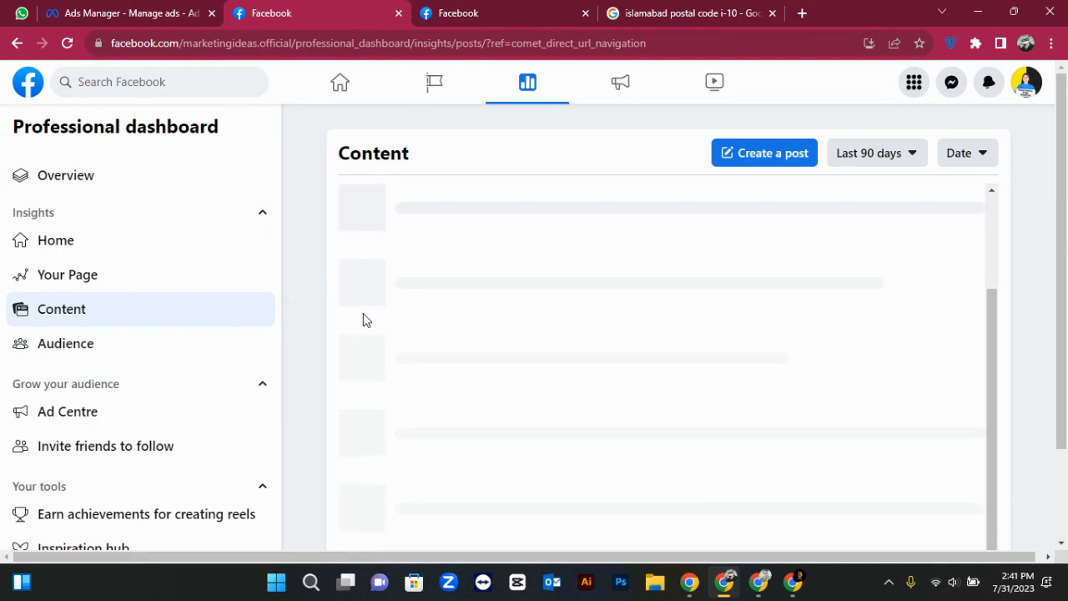
scroll(172, 368, down, 6)
scroll(173, 368, up, 5)
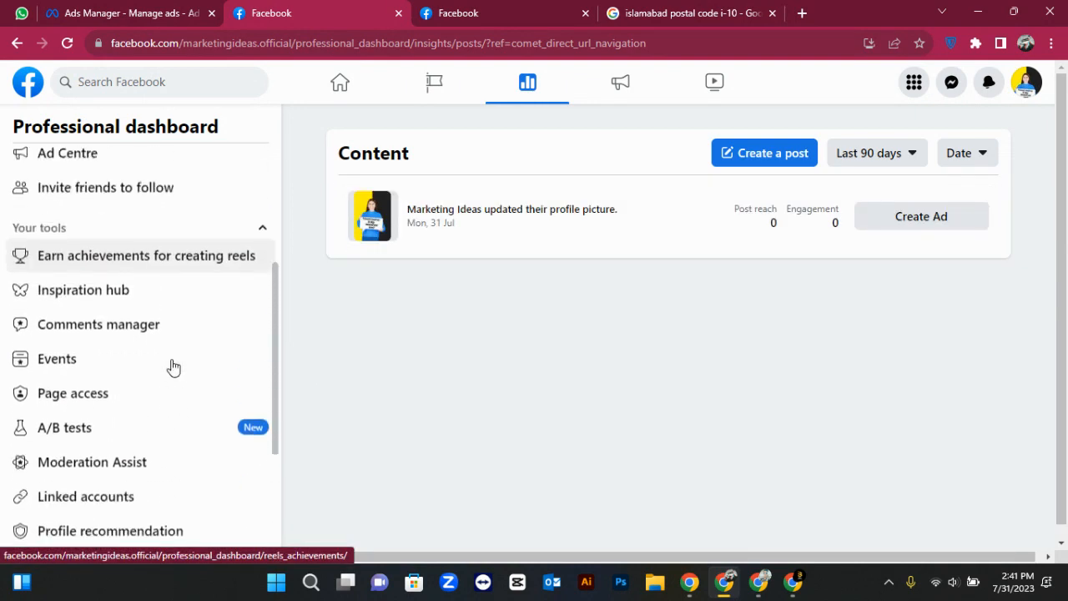
scroll(173, 368, down, 5)
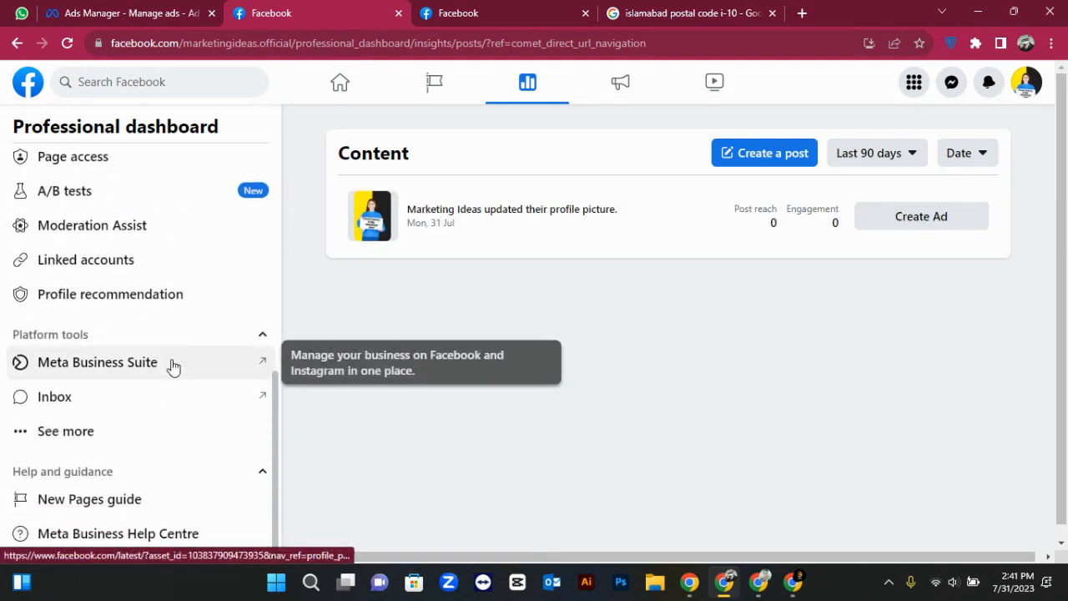
scroll(173, 369, up, 3)
scroll(172, 372, up, 3)
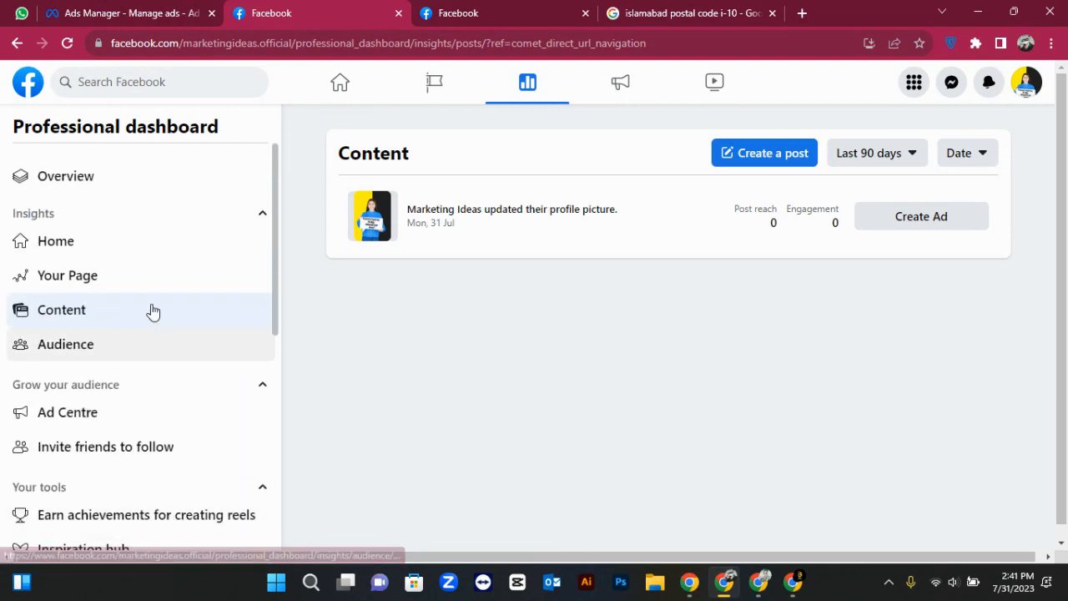
click(17, 43)
click(16, 45)
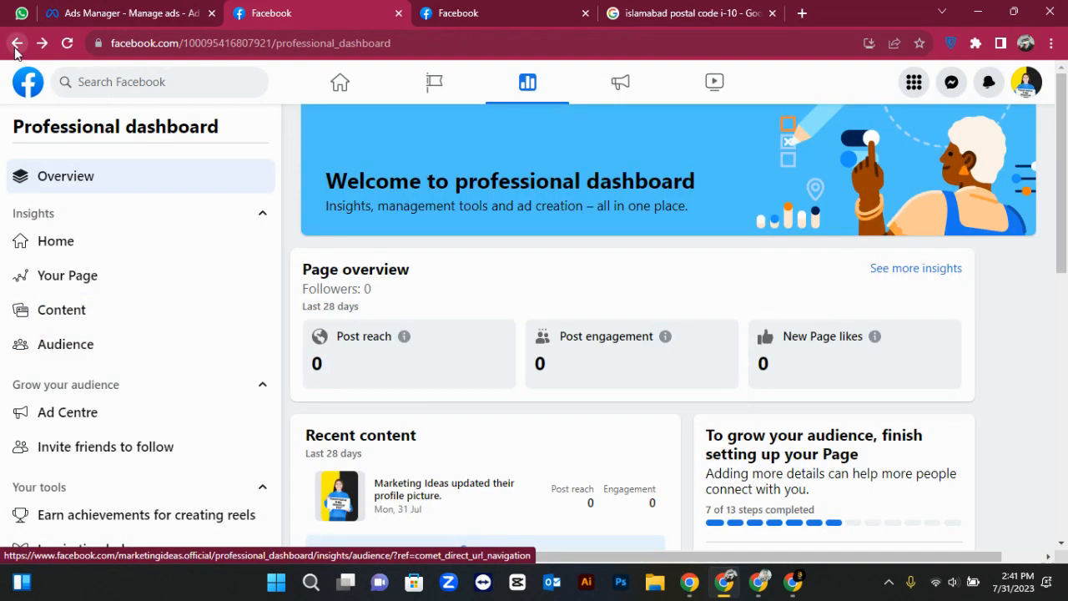
click(16, 45)
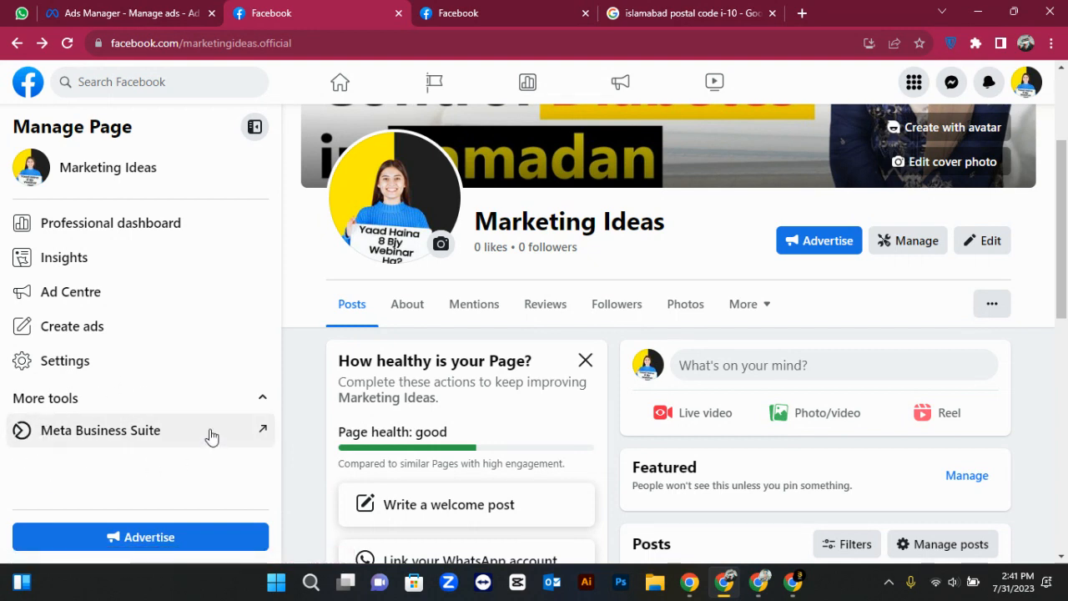
Review the Marketing Ideas Page's Business Suite Home: zero followers and reach, three recent posts
click(80, 430)
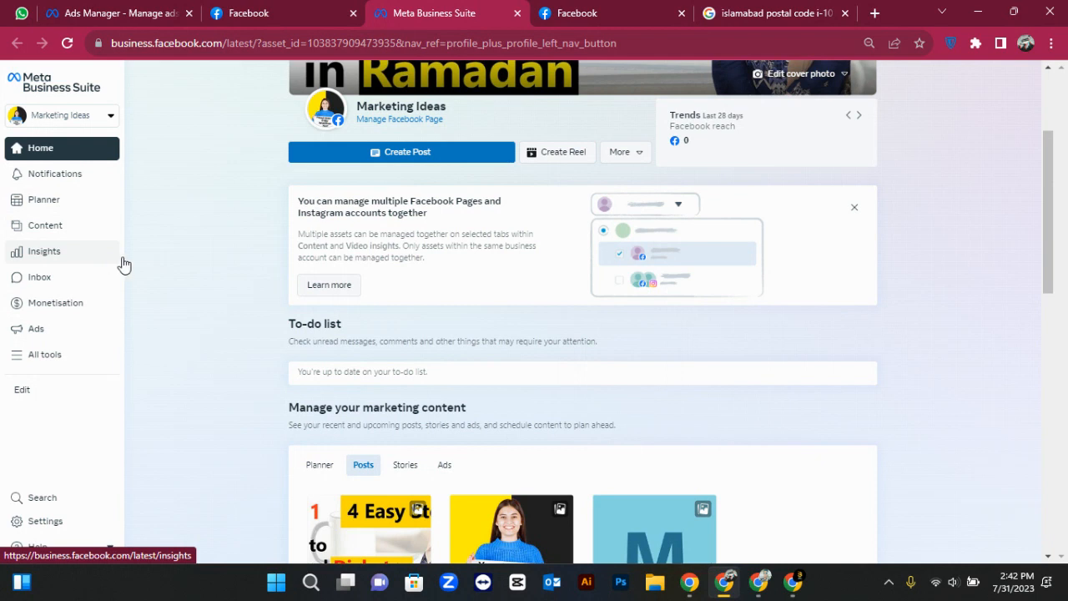
scroll(240, 317, down, 1)
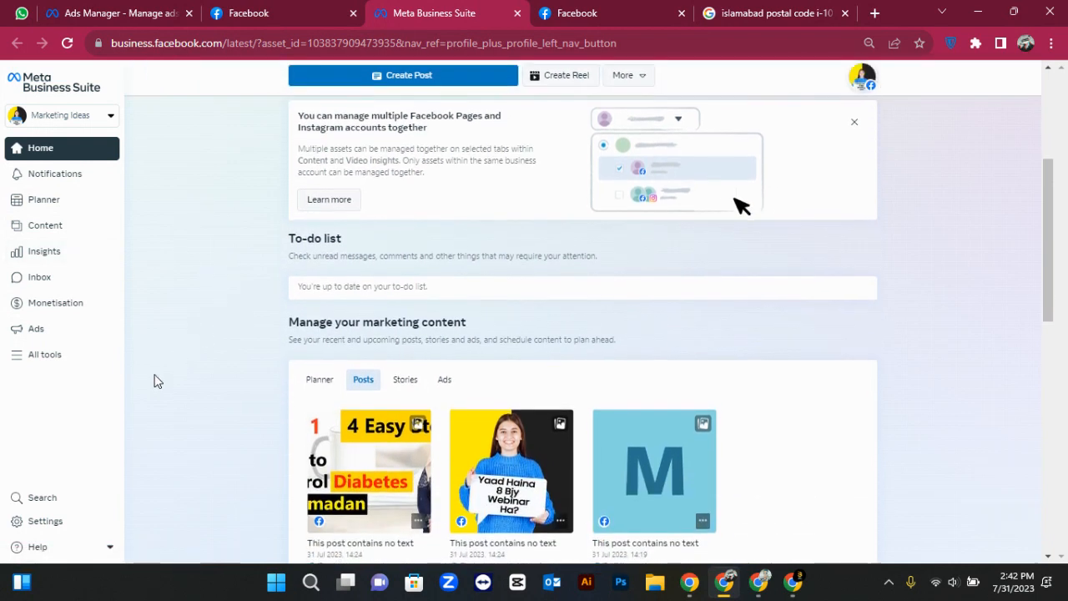
scroll(155, 379, down, 6)
scroll(154, 380, up, 10)
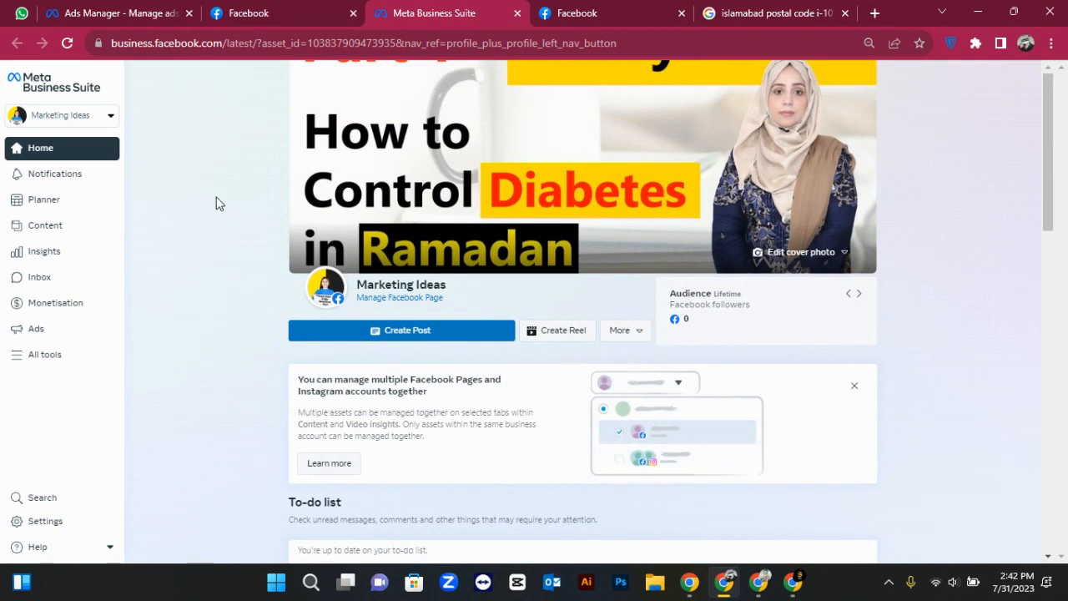
click(271, 7)
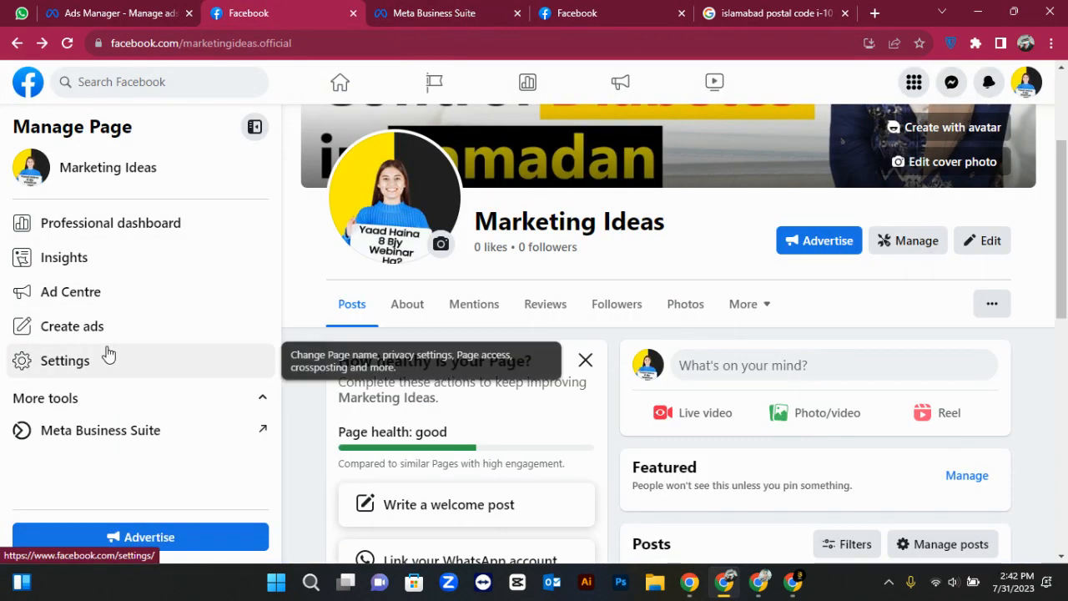
Glance at the Page's Insights, then return to the Page showing 0 likes and good health
click(94, 257)
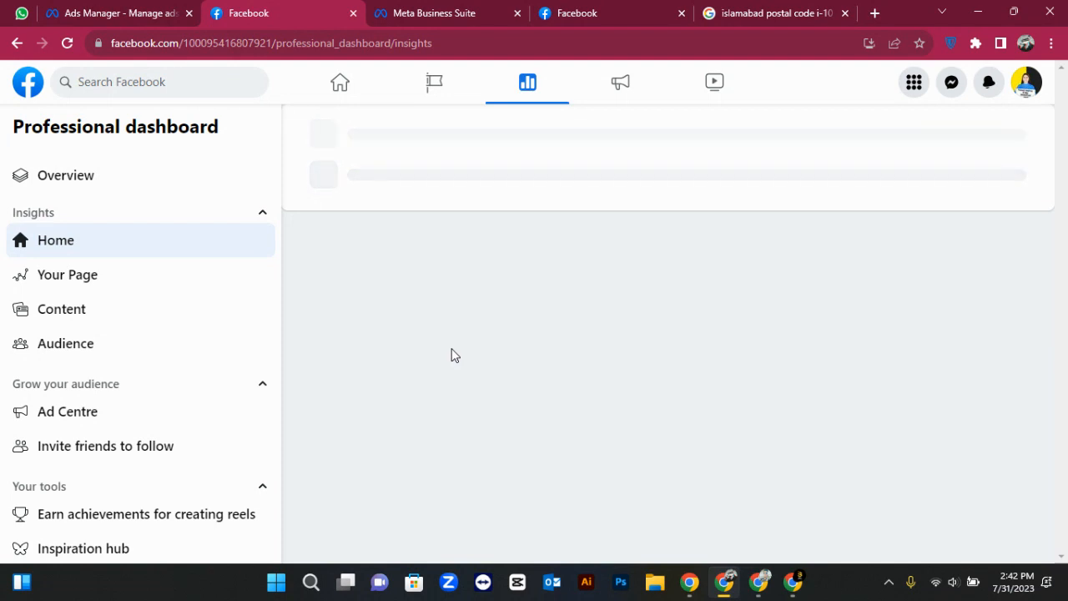
scroll(147, 362, down, 5)
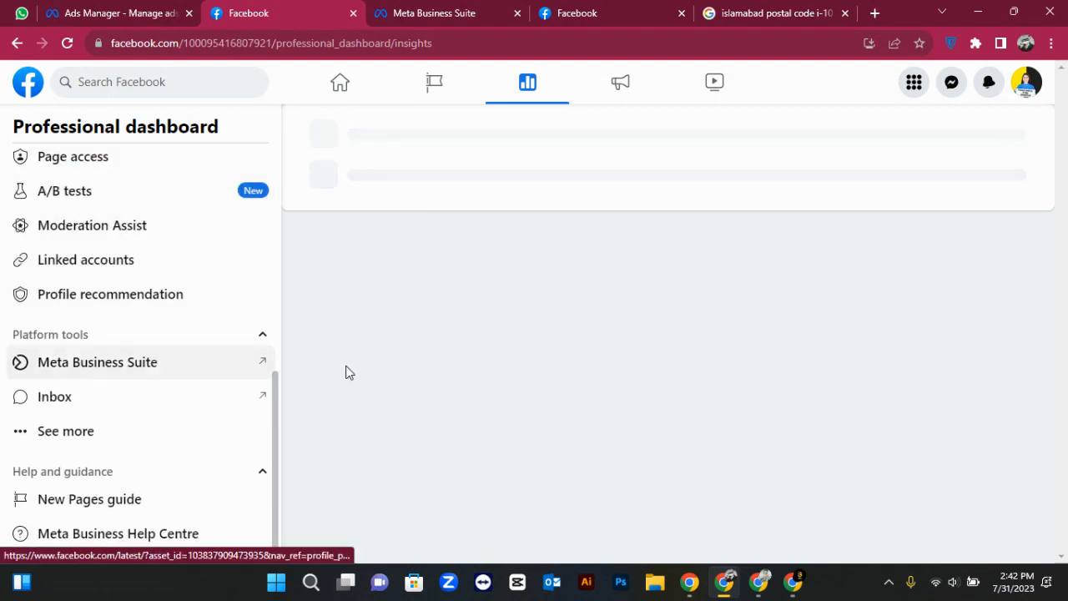
scroll(172, 339, up, 5)
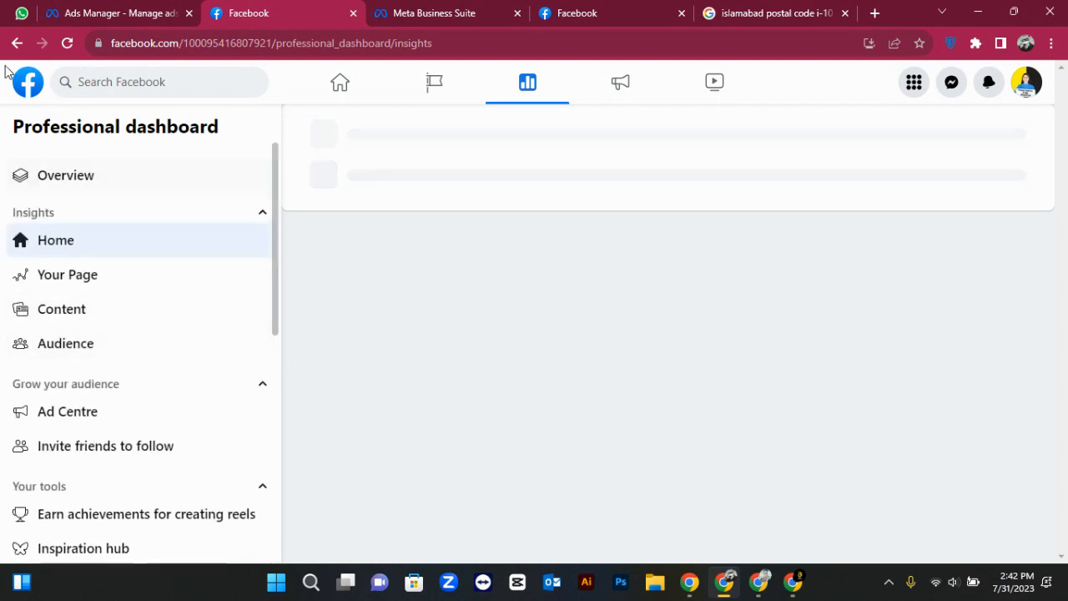
click(7, 48)
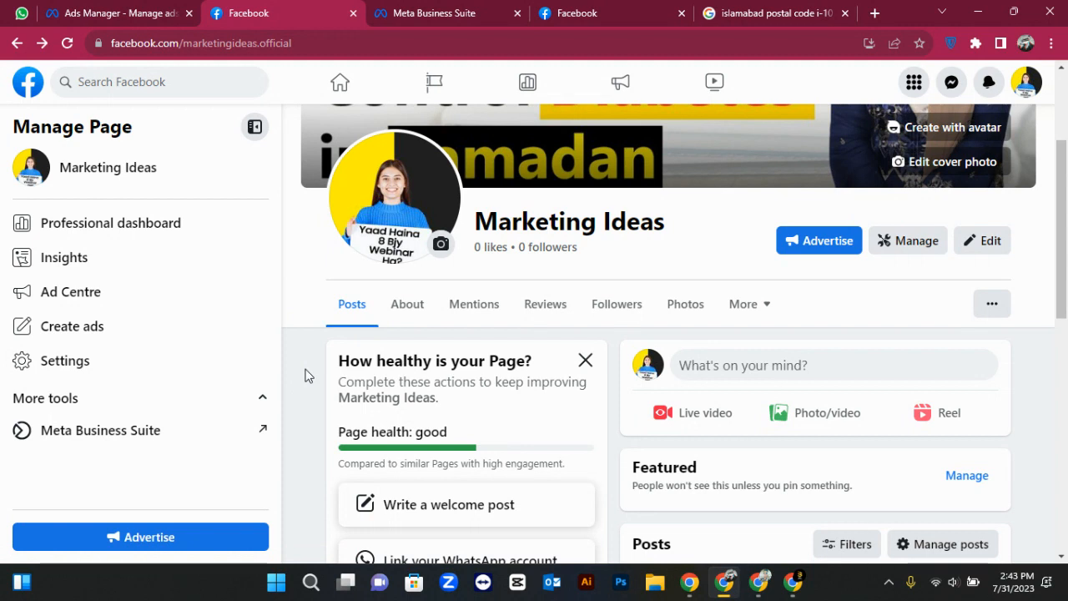
scroll(305, 375, down, 1)
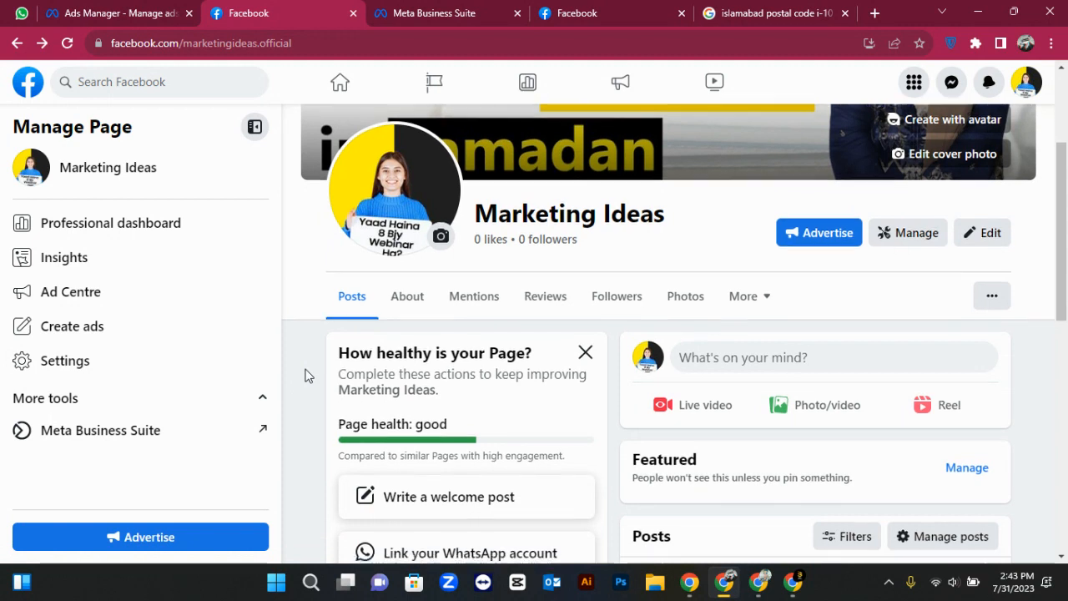
scroll(306, 375, up, 3)
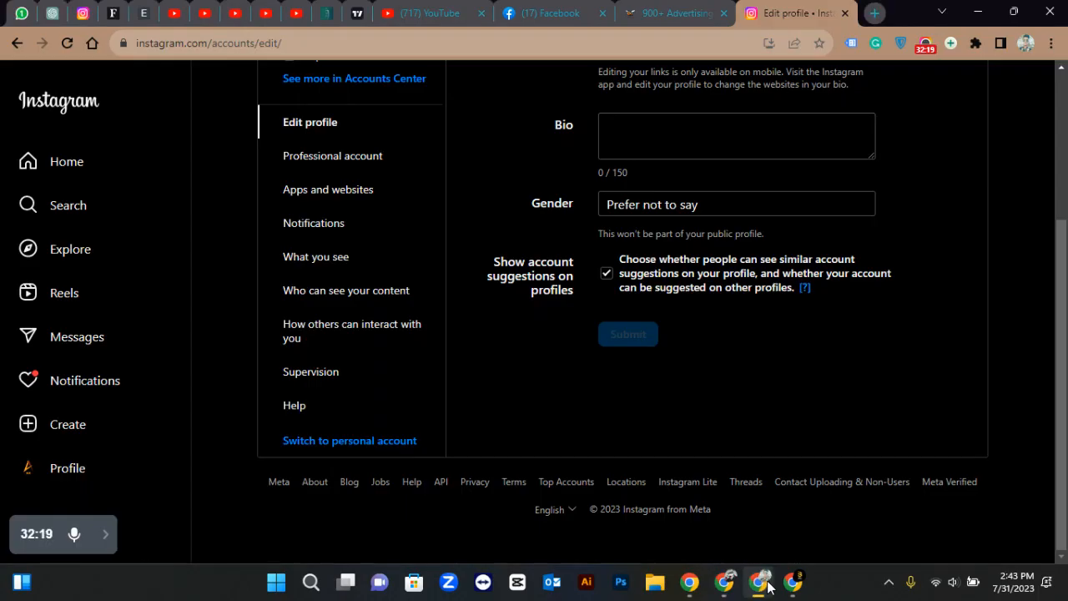
From the Instagram Edit profile window, open a new tab on Google's start page
click(758, 581)
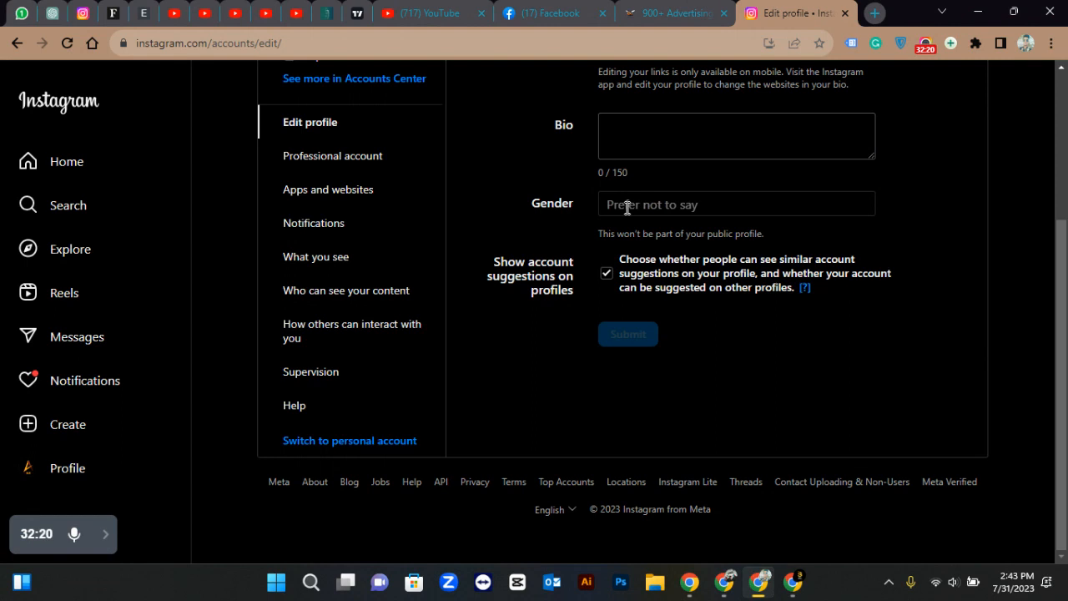
scroll(626, 205, up, 3)
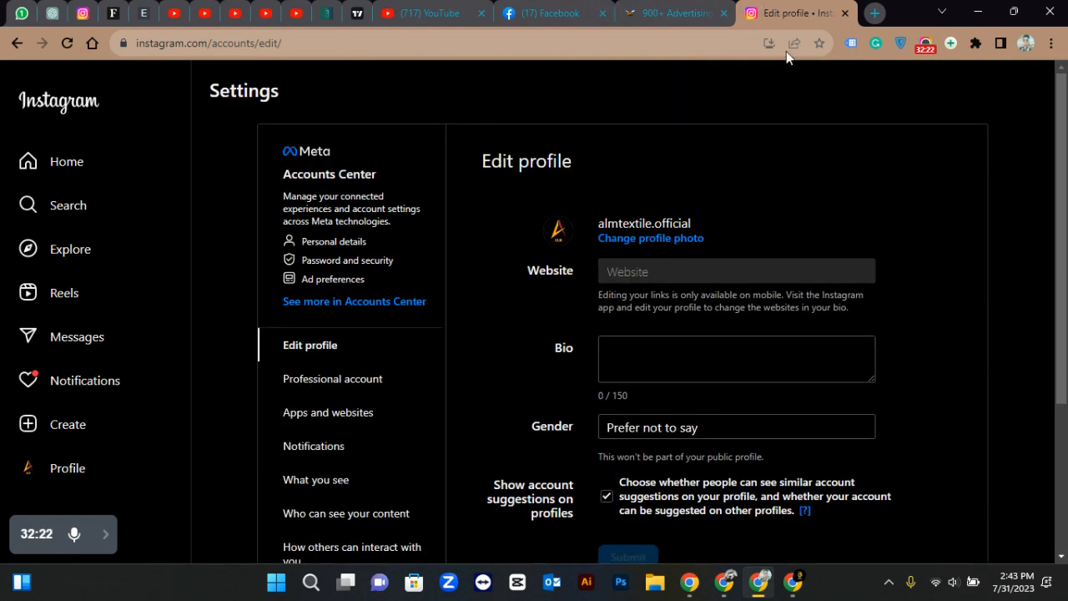
click(873, 13)
click(870, 12)
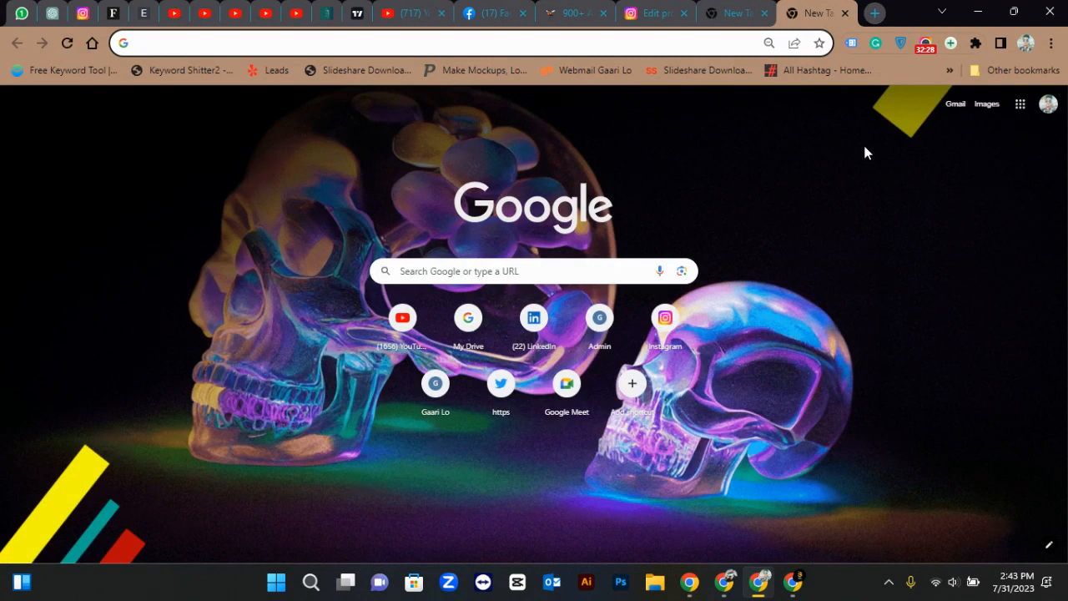
click(925, 44)
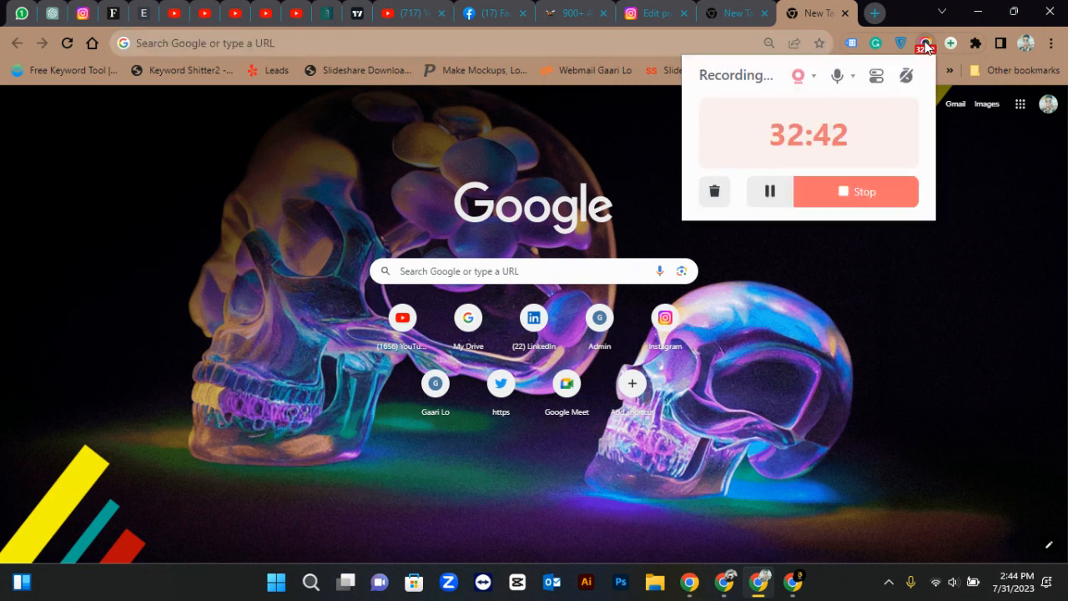